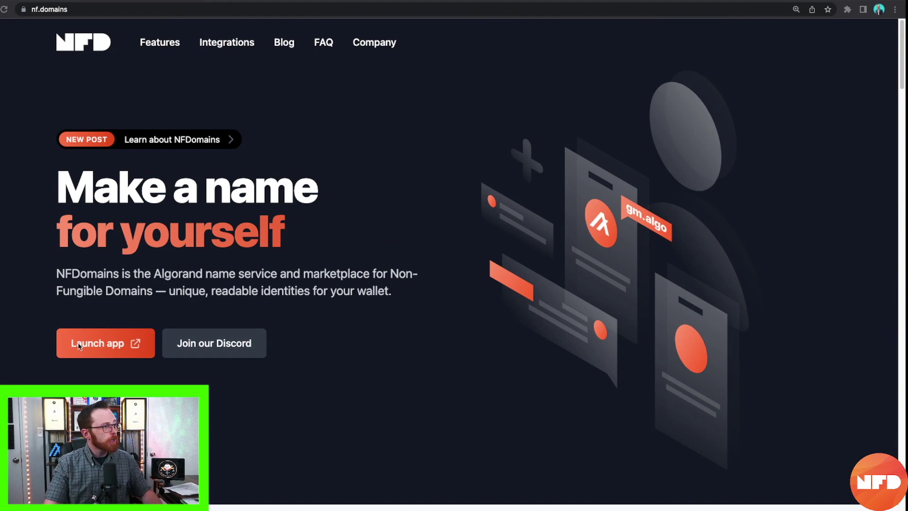
Launch the NFD app and connect the MyAlgo Wallet, unlocking it with the wallet password.
{"action": "left_click", "coordinate": [79, 347]}
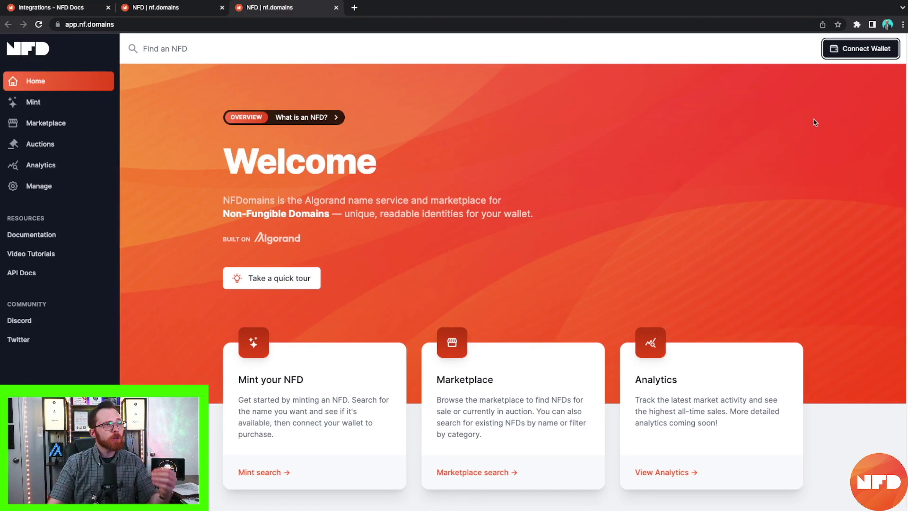
{"action": "left_click", "coordinate": [862, 55]}
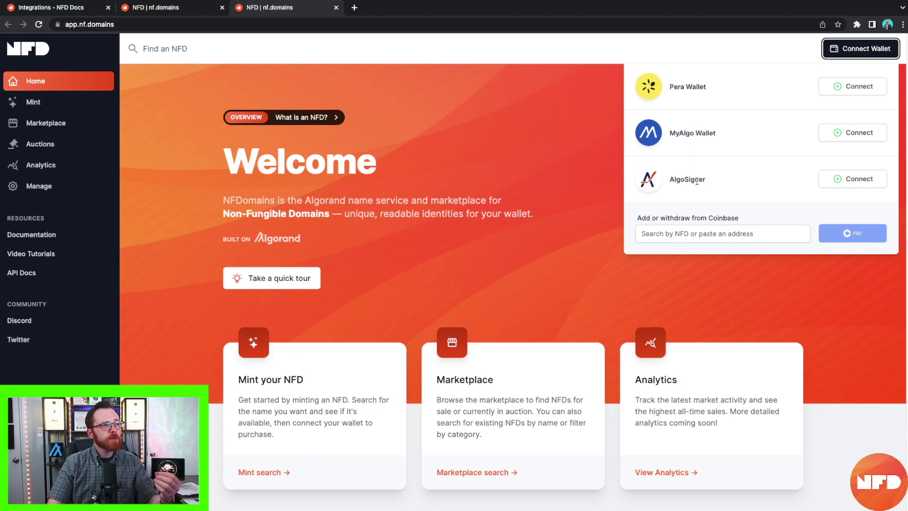
{"action": "left_click", "coordinate": [857, 137]}
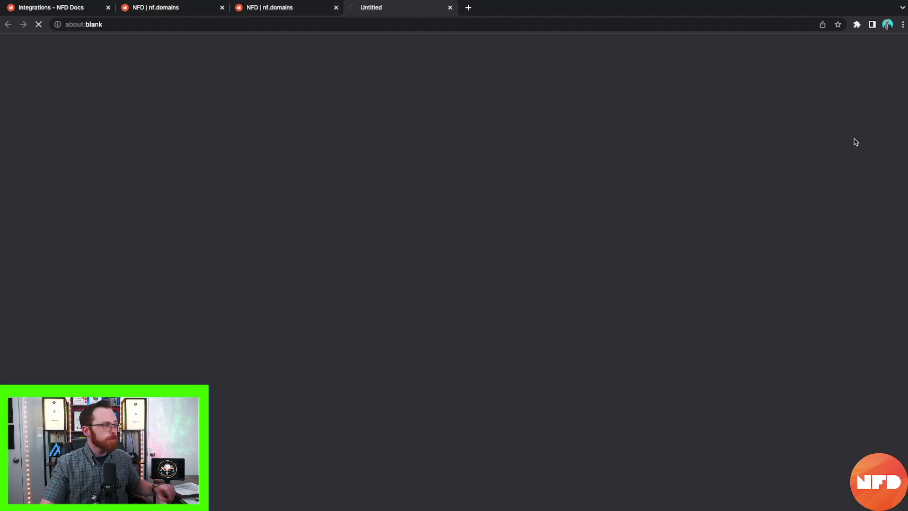
{"action": "key", "text": "super+v"}
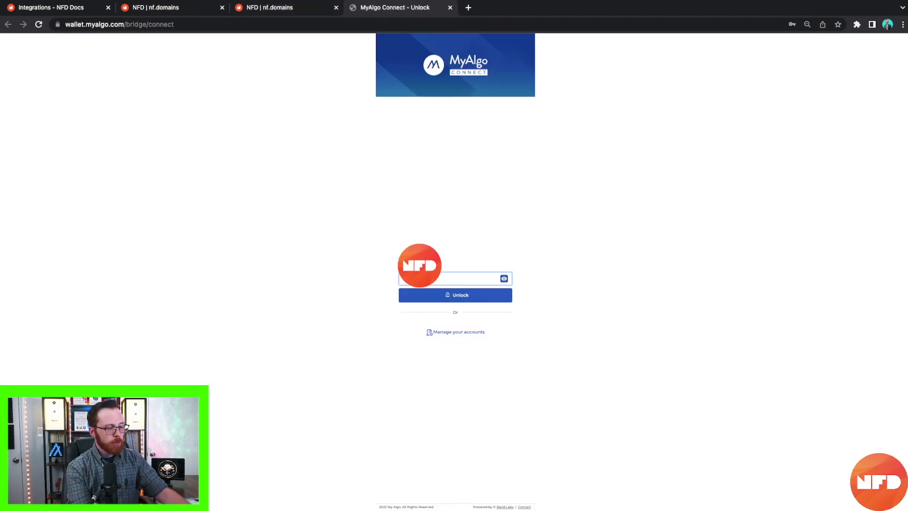
{"action": "key", "text": "Return"}
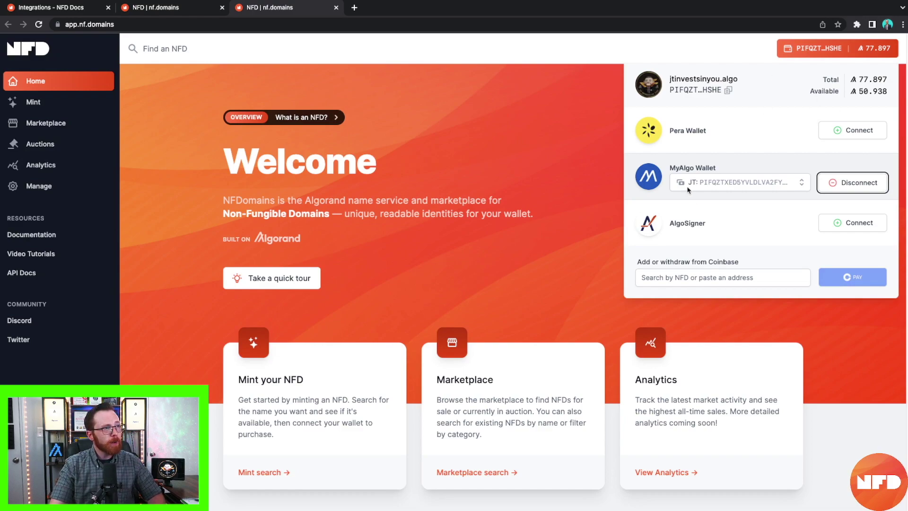
View the accounts available in the connected MyAlgo Wallet, keeping the current account selected.
{"action": "left_click", "coordinate": [801, 186]}
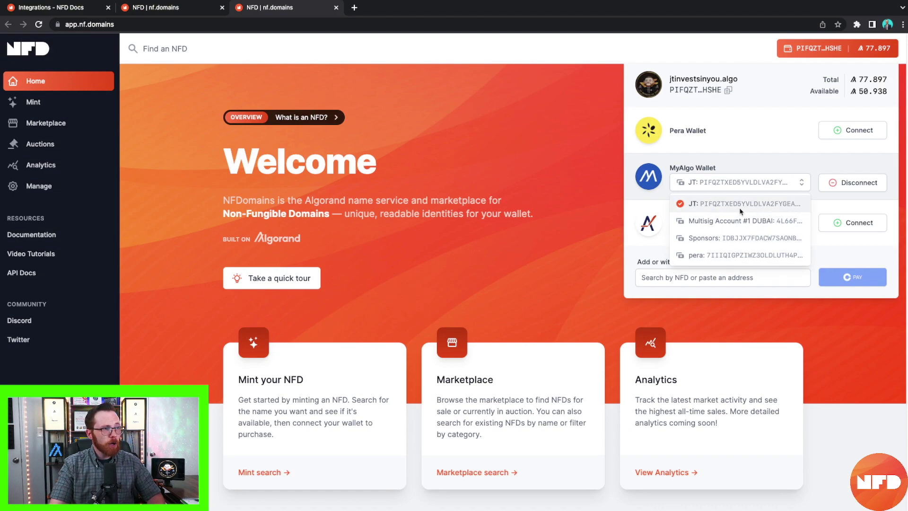
{"action": "left_click", "coordinate": [801, 184]}
{"action": "left_click", "coordinate": [598, 127]}
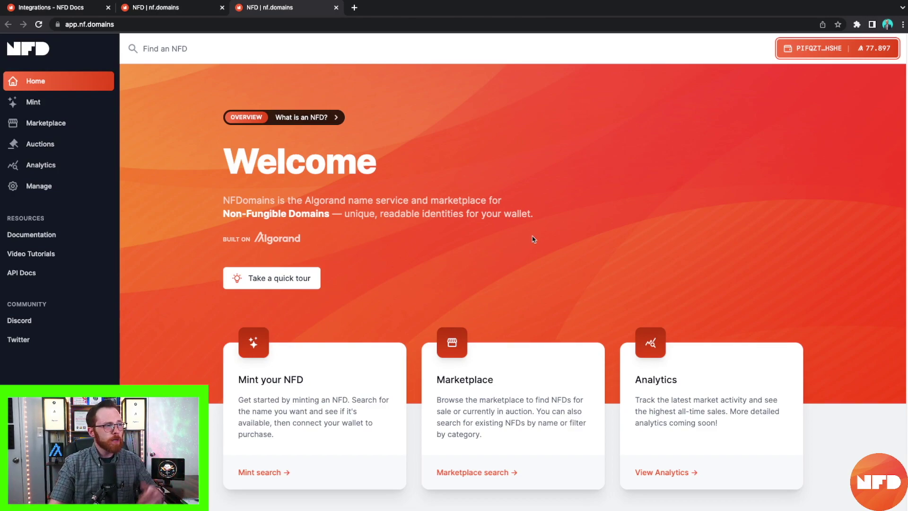
Look through the home page's feature cards, recent NFD sales and Discord section.
{"action": "scroll", "coordinate": [370, 230], "scroll_direction": "down", "scroll_amount": 1}
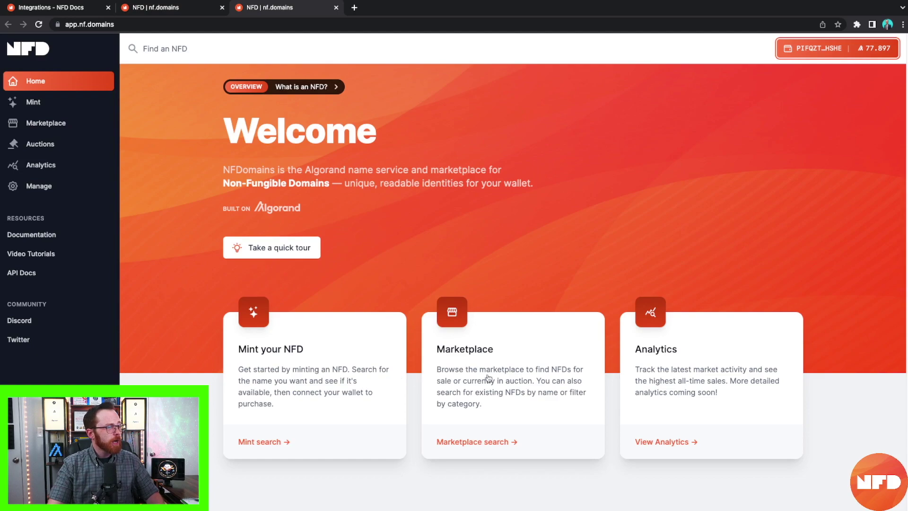
{"action": "scroll", "coordinate": [680, 362], "scroll_direction": "down", "scroll_amount": 1}
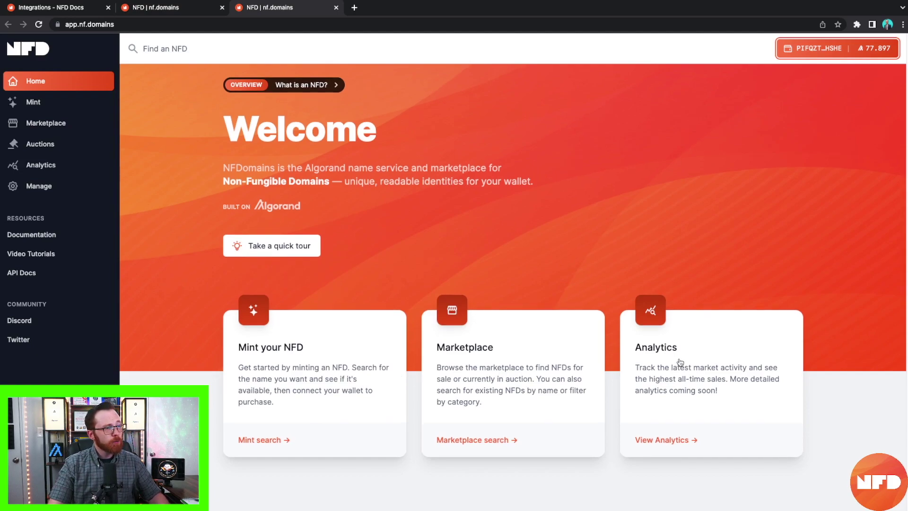
{"action": "scroll", "coordinate": [680, 362], "scroll_direction": "down", "scroll_amount": 8}
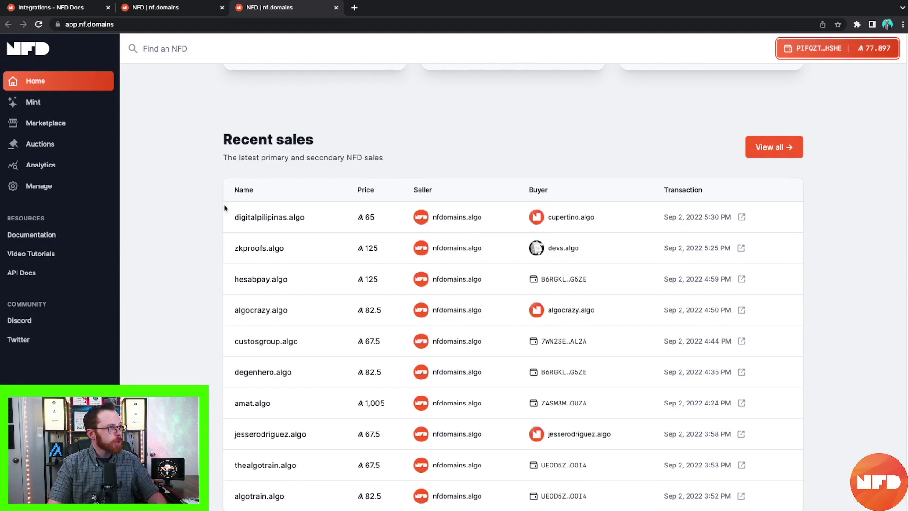
{"action": "scroll", "coordinate": [529, 207], "scroll_direction": "down", "scroll_amount": 7}
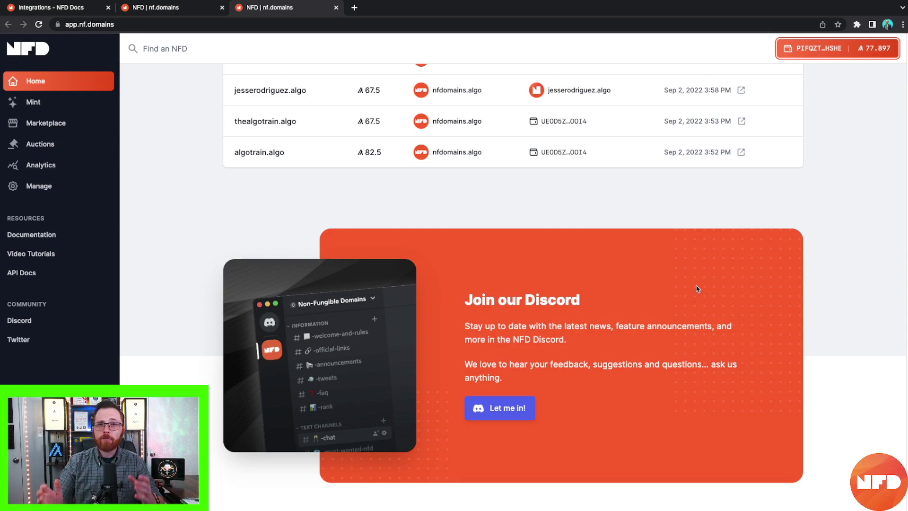
{"action": "scroll", "coordinate": [697, 288], "scroll_direction": "up", "scroll_amount": 20}
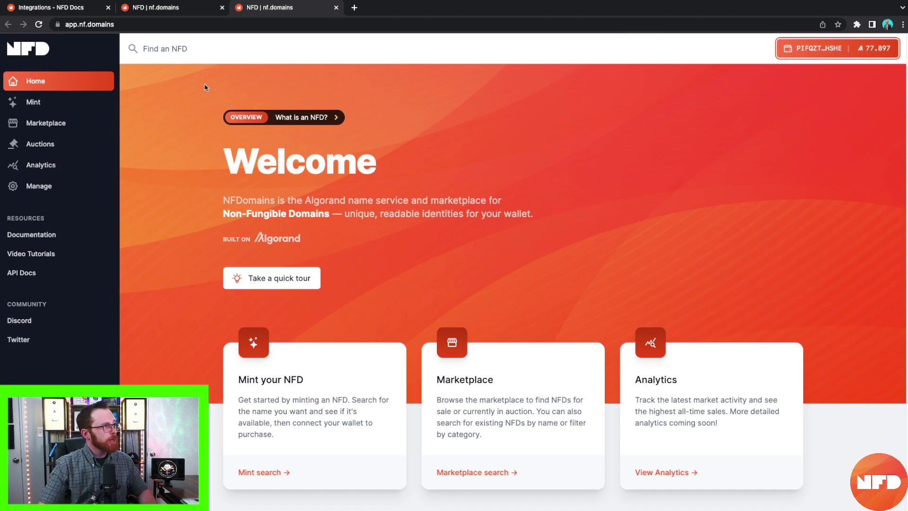
Search for the NFD thenextblock and view the linked addresses and details of thenextblock.algo.
{"action": "left_click", "coordinate": [211, 46]}
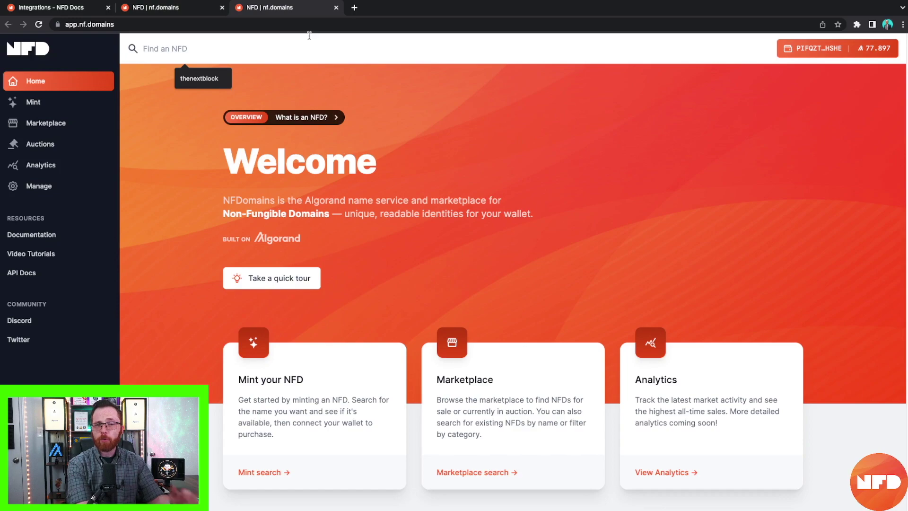
{"action": "left_click", "coordinate": [201, 79]}
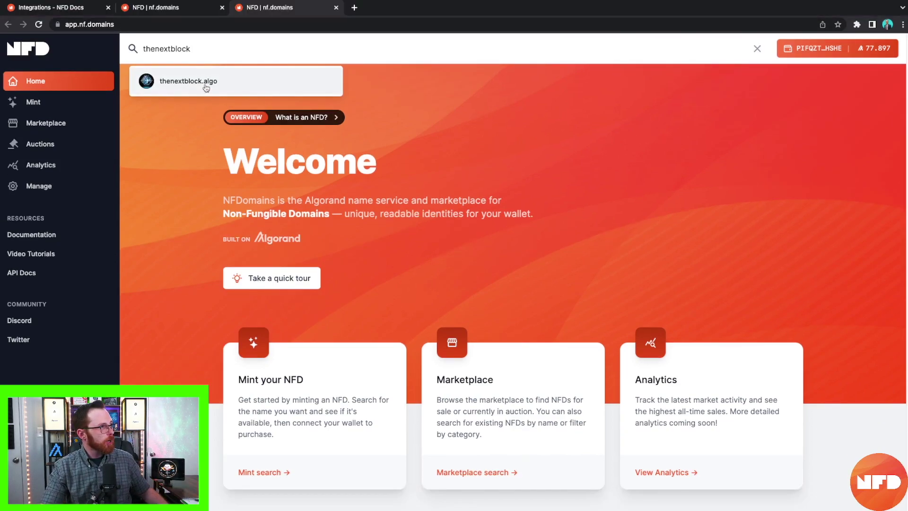
{"action": "left_click", "coordinate": [213, 83]}
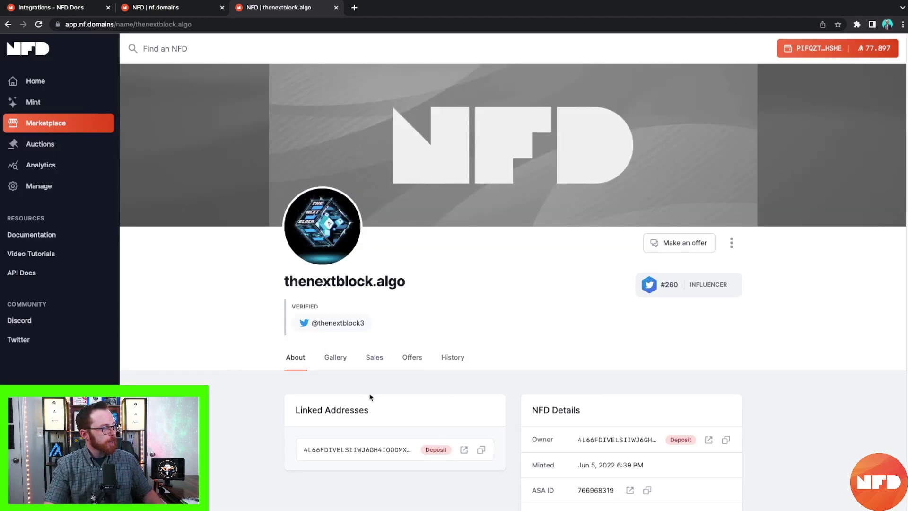
{"action": "scroll", "coordinate": [251, 318], "scroll_direction": "down", "scroll_amount": 1}
{"action": "scroll", "coordinate": [251, 318], "scroll_direction": "down", "scroll_amount": 2}
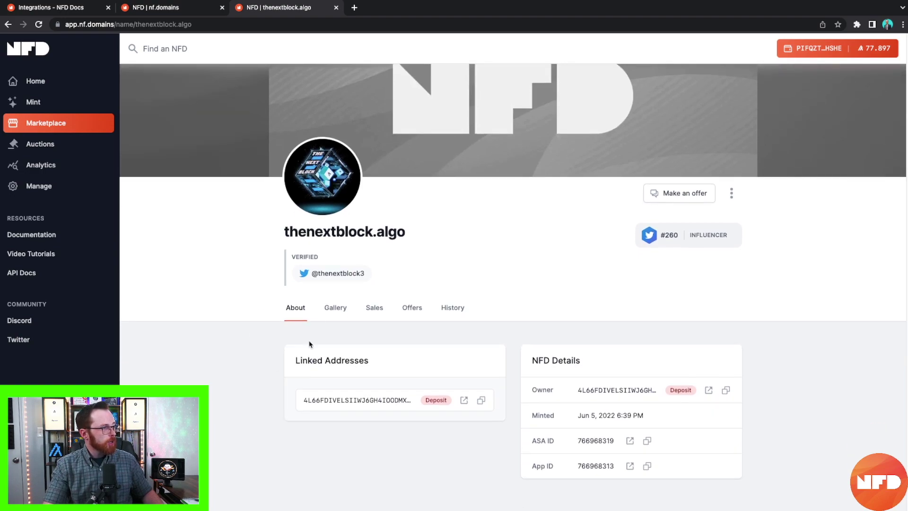
Browse the gallery of NFTs owned by thenextblock.algo.
{"action": "left_click", "coordinate": [338, 312]}
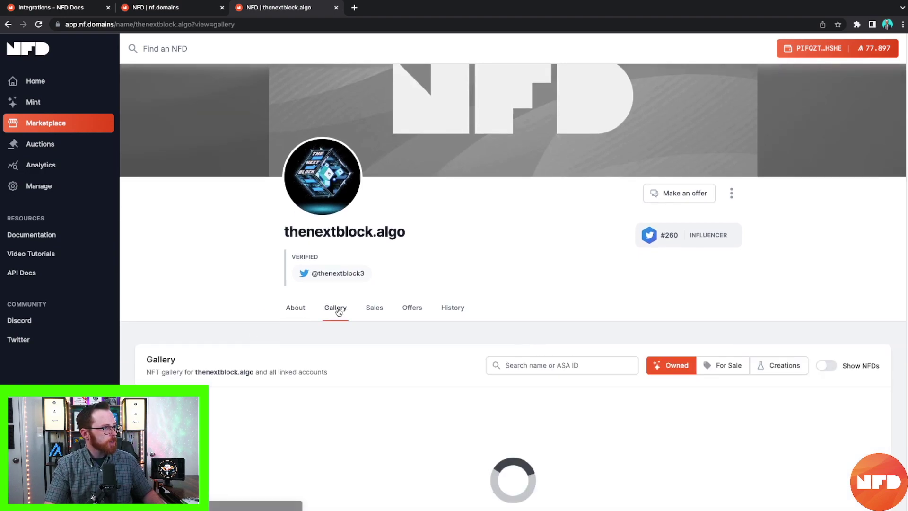
{"action": "scroll", "coordinate": [394, 375], "scroll_direction": "down", "scroll_amount": 1}
{"action": "scroll", "coordinate": [394, 374], "scroll_direction": "down", "scroll_amount": 3}
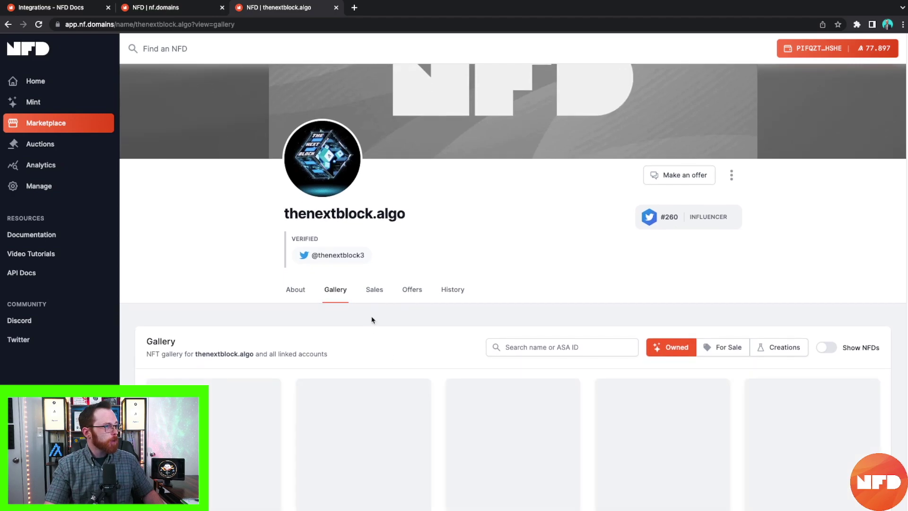
{"action": "scroll", "coordinate": [391, 334], "scroll_direction": "down", "scroll_amount": 10}
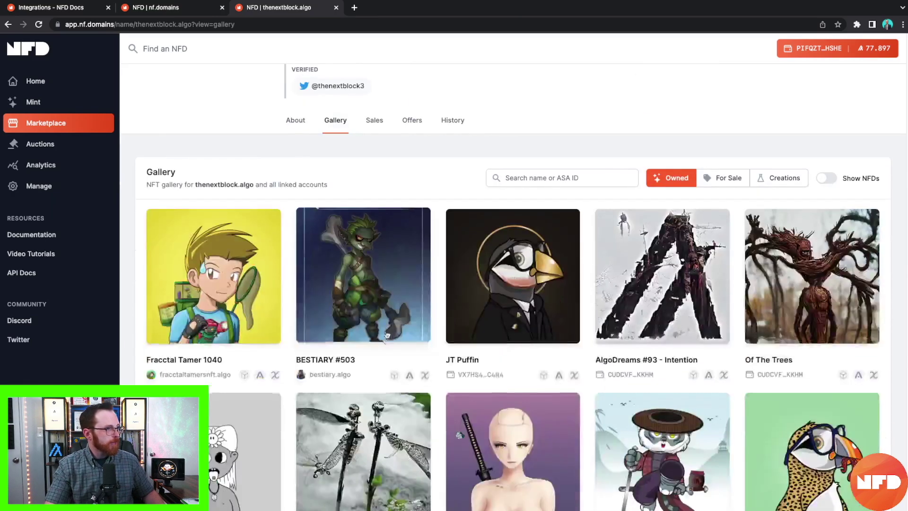
{"action": "scroll", "coordinate": [412, 344], "scroll_direction": "down", "scroll_amount": 1}
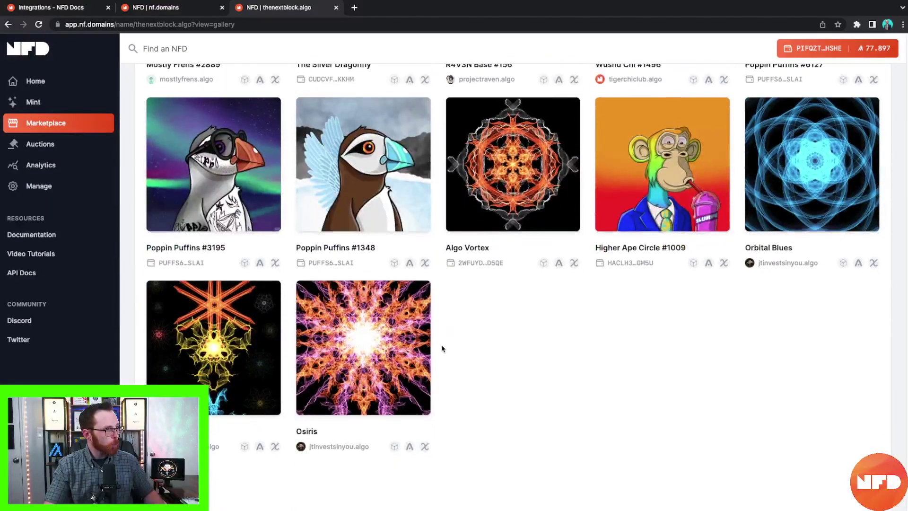
{"action": "scroll", "coordinate": [436, 340], "scroll_direction": "up", "scroll_amount": 10}
Examine the sales, offers and metadata change history of thenextblock.algo.
{"action": "left_click", "coordinate": [374, 243]}
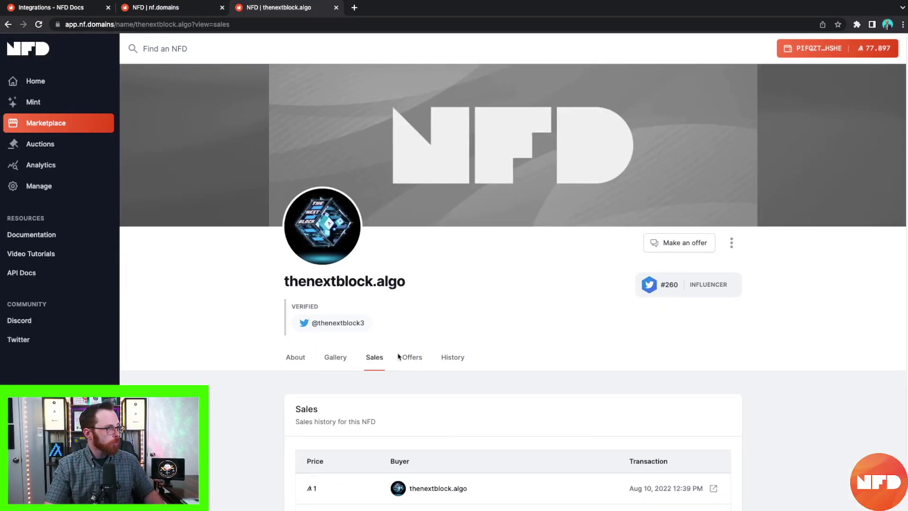
{"action": "scroll", "coordinate": [405, 352], "scroll_direction": "down", "scroll_amount": 1}
{"action": "left_click", "coordinate": [412, 316]}
{"action": "scroll", "coordinate": [413, 294], "scroll_direction": "up", "scroll_amount": 1}
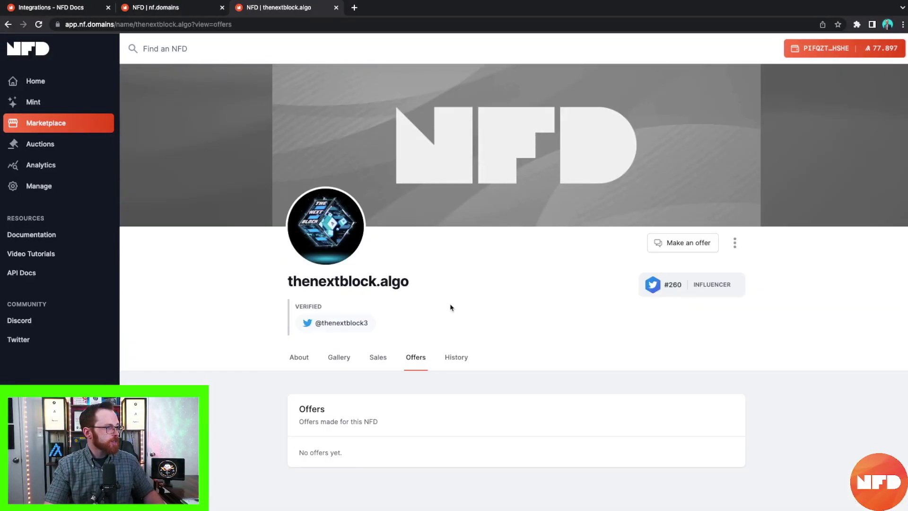
{"action": "left_click", "coordinate": [457, 358]}
{"action": "scroll", "coordinate": [544, 361], "scroll_direction": "down", "scroll_amount": 4}
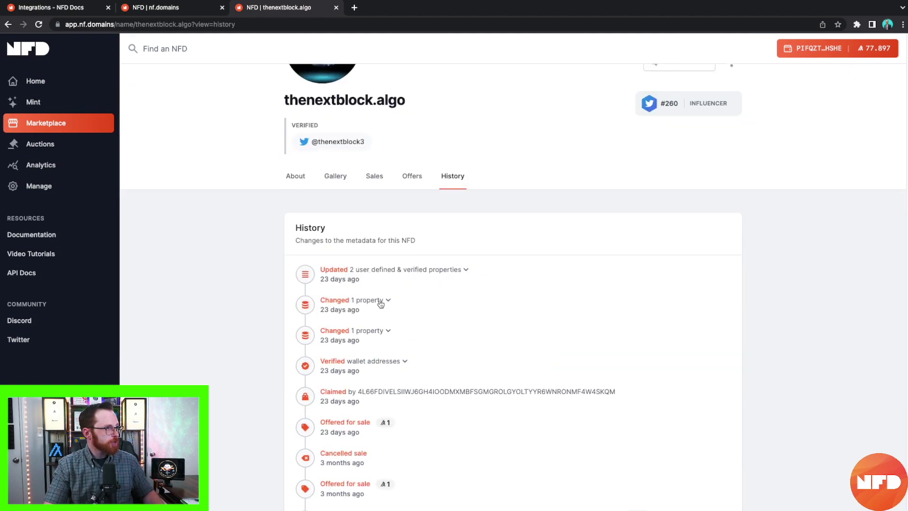
{"action": "scroll", "coordinate": [463, 373], "scroll_direction": "down", "scroll_amount": 2}
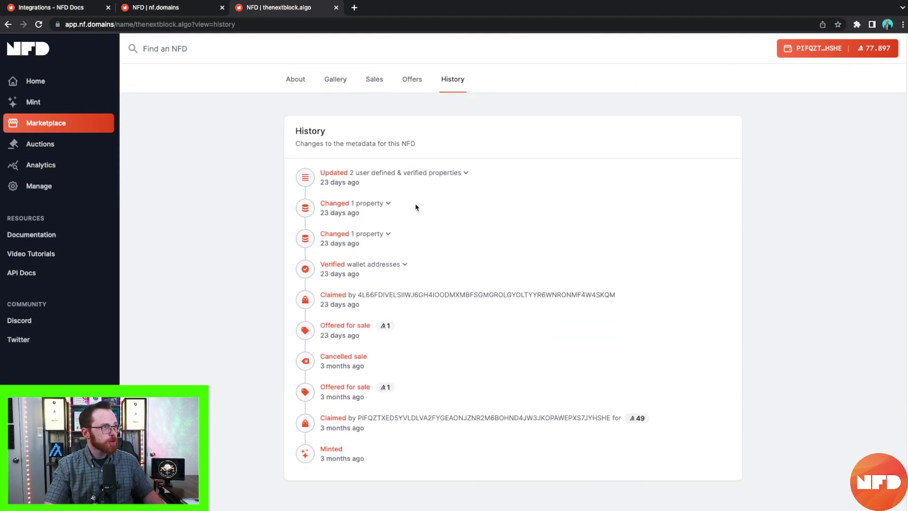
{"action": "scroll", "coordinate": [433, 257], "scroll_direction": "up", "scroll_amount": 6}
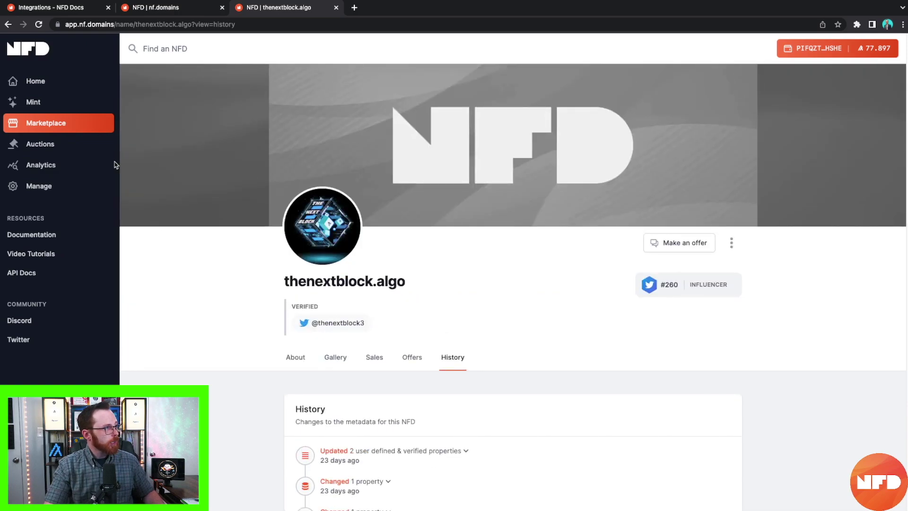
Search for the name thisisatest among the NFDs available to mint.
{"action": "left_click", "coordinate": [45, 106]}
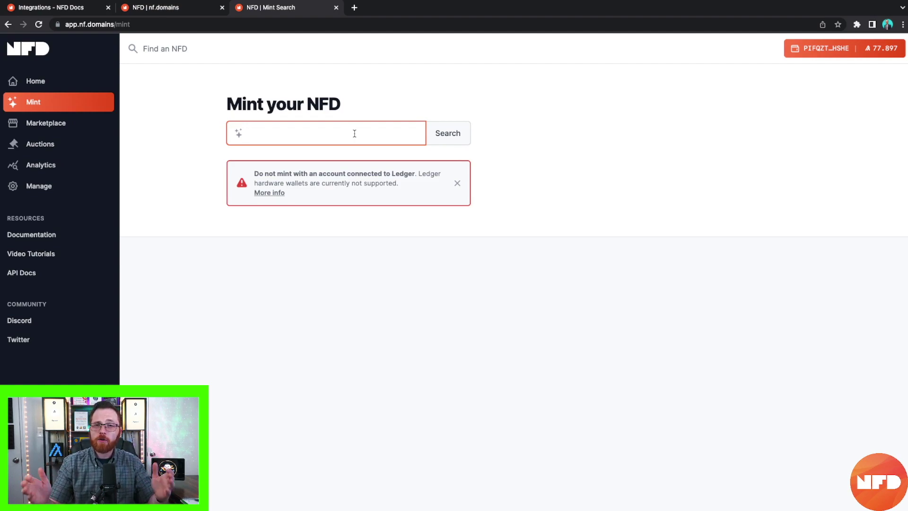
{"action": "type", "text": "thisisatest"}
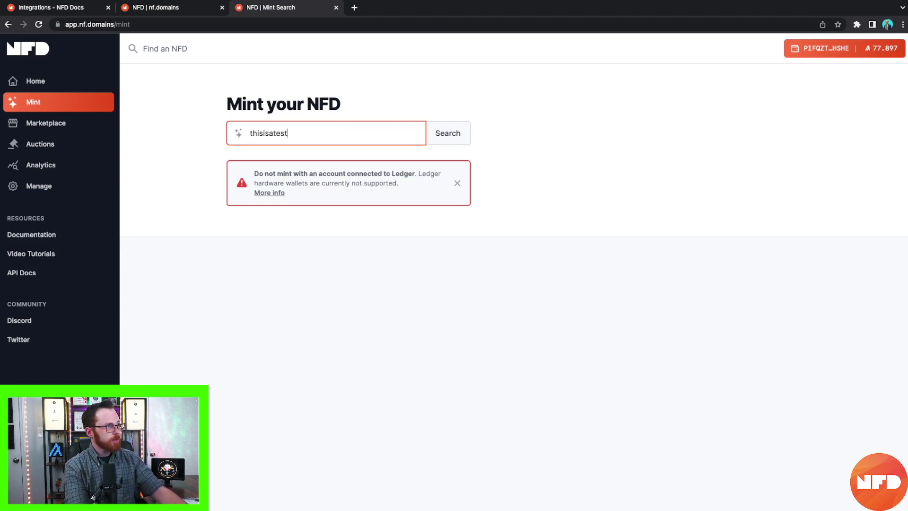
{"action": "key", "text": "Return"}
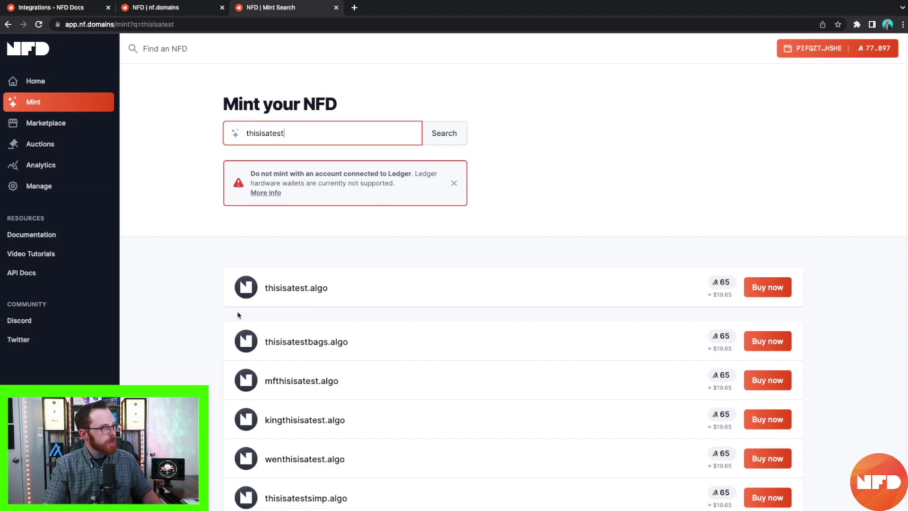
Buy thisisatest.algo and sign the payment transactions with the MyAlgo wallet password.
{"action": "left_click", "coordinate": [766, 294]}
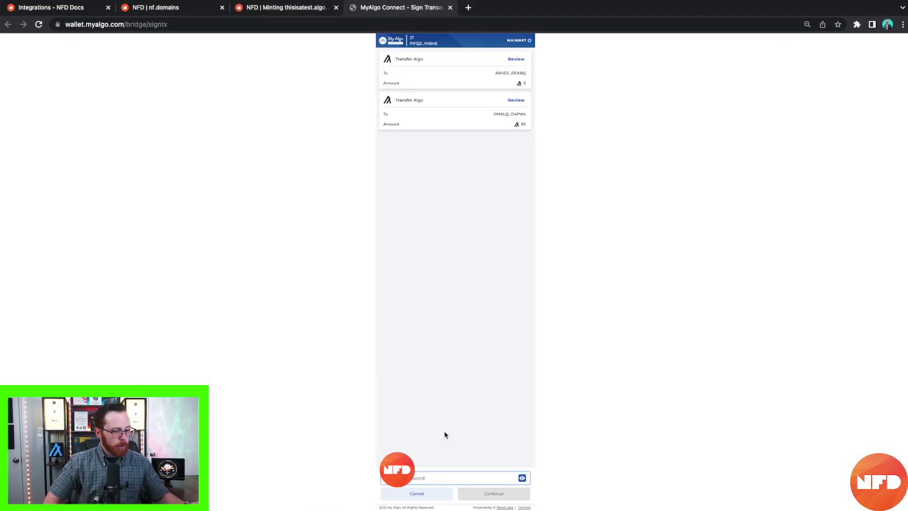
{"action": "key", "text": "super+v"}
{"action": "key", "text": "Return"}
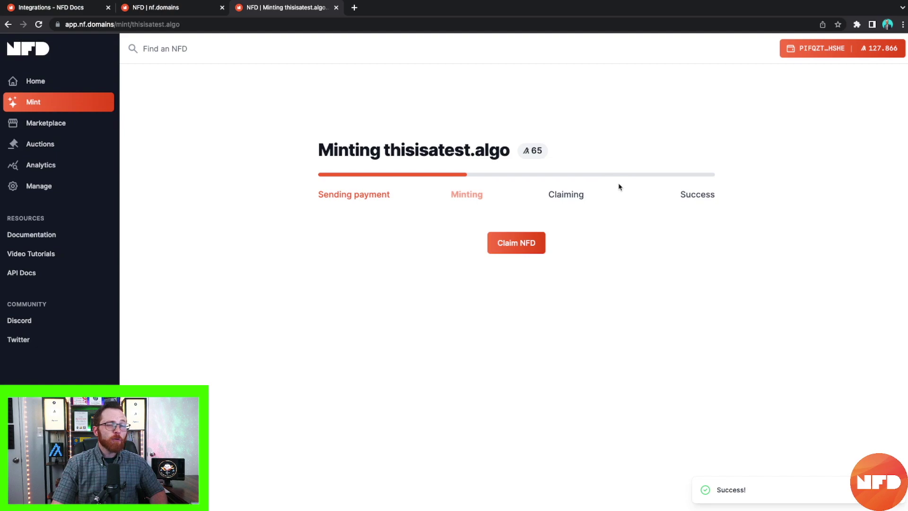
Check the connected wallet's balance, and claim the minted thisisatest.algo by signing with the MyAlgo wallet password.
{"action": "left_click", "coordinate": [869, 49]}
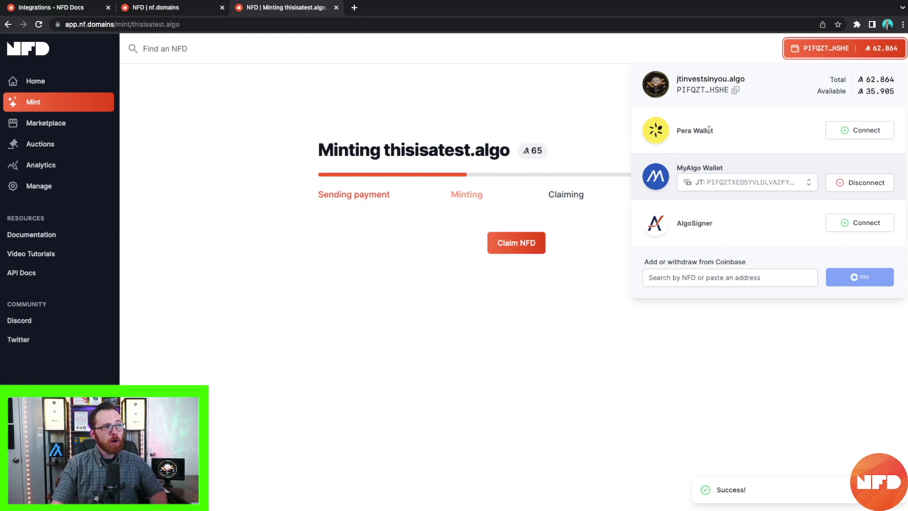
{"action": "left_click", "coordinate": [833, 53]}
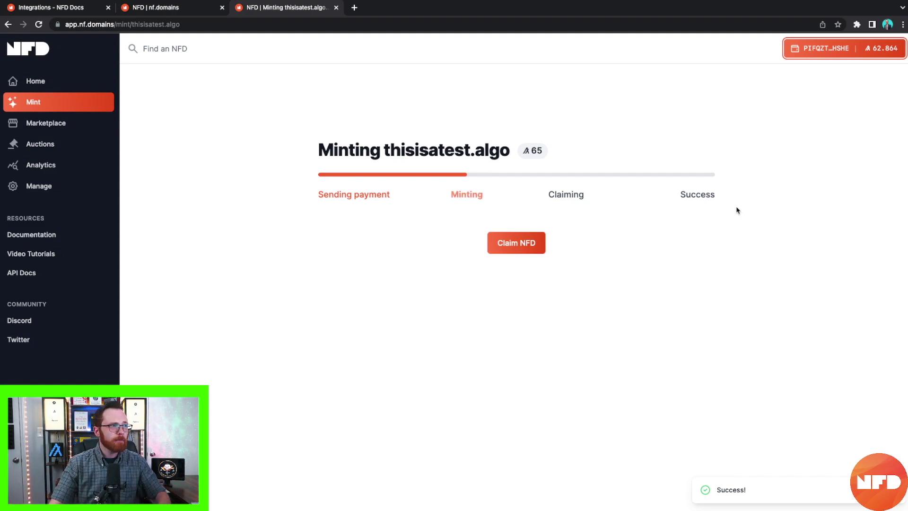
{"action": "left_click", "coordinate": [516, 247]}
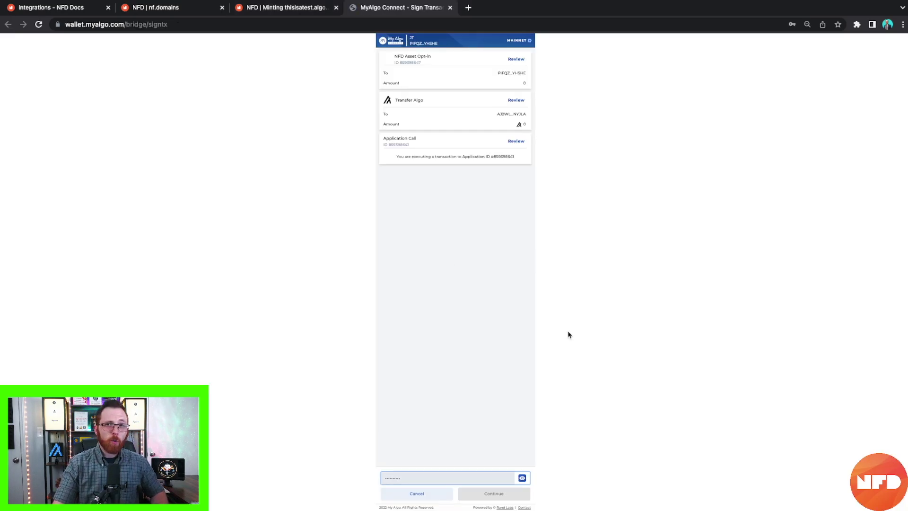
{"action": "key", "text": "Return"}
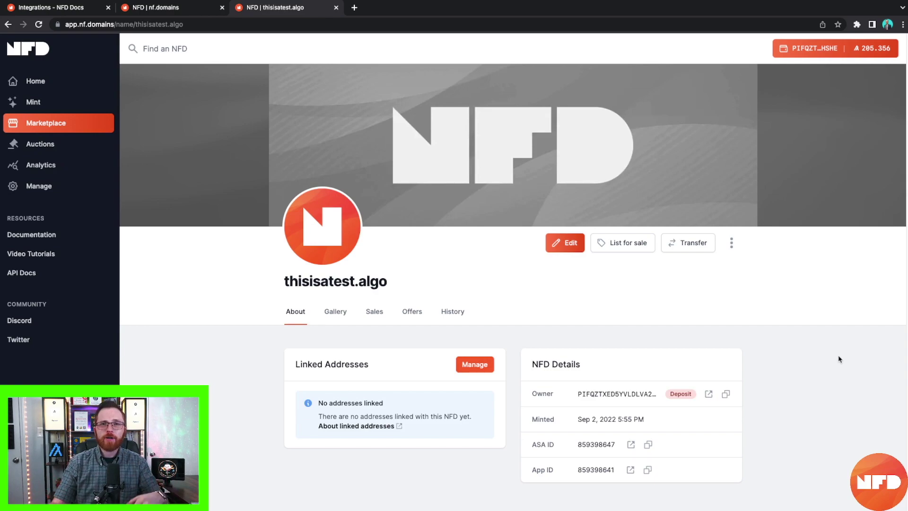
Open the marketplace, remove the For Sale filter, and sort the NFDs by Price: Low to High.
{"action": "left_click", "coordinate": [52, 127]}
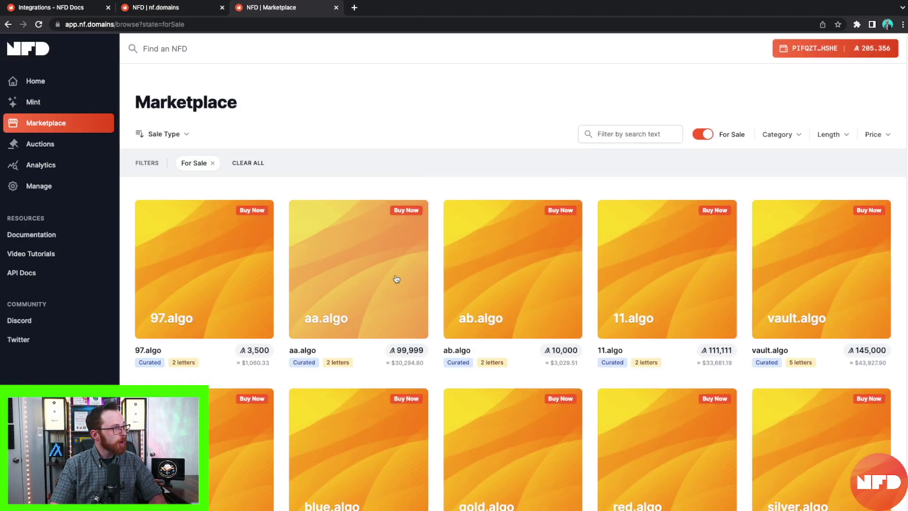
{"action": "left_click", "coordinate": [180, 134]}
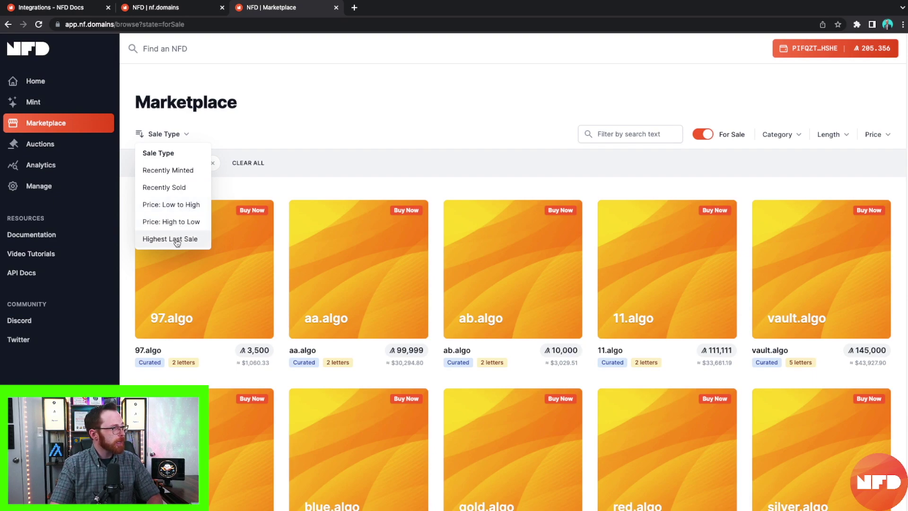
{"action": "left_click", "coordinate": [187, 154]}
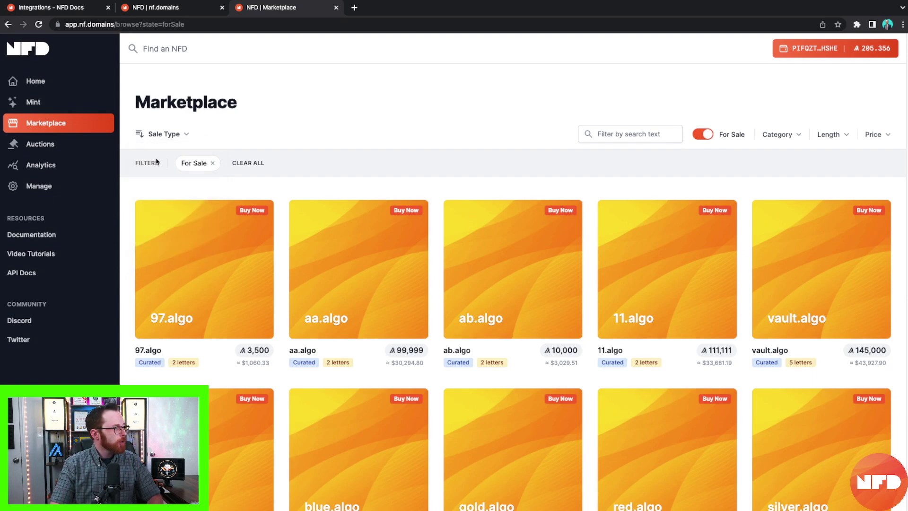
{"action": "left_click", "coordinate": [213, 164]}
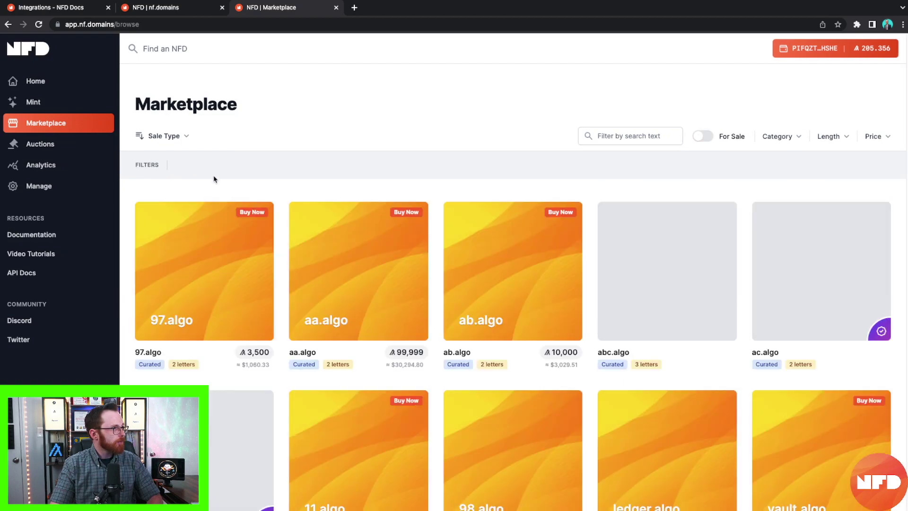
{"action": "left_click", "coordinate": [171, 137]}
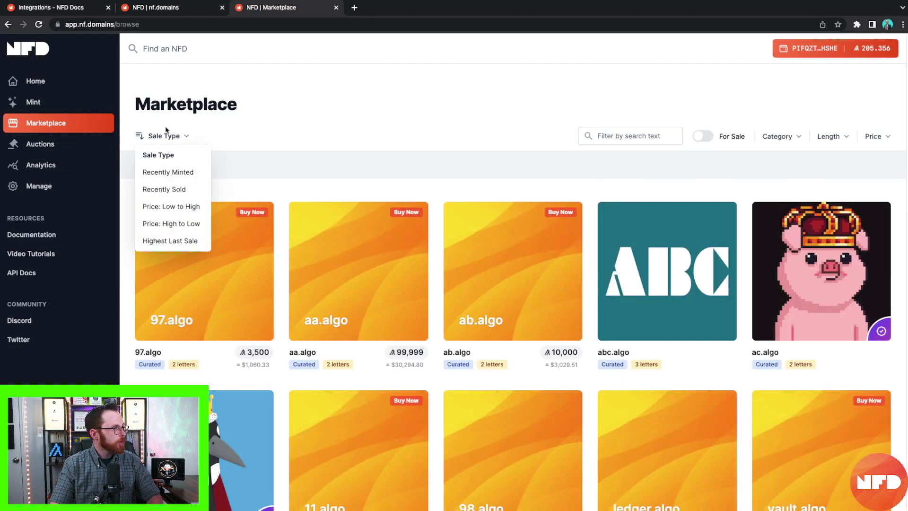
{"action": "left_click", "coordinate": [170, 211]}
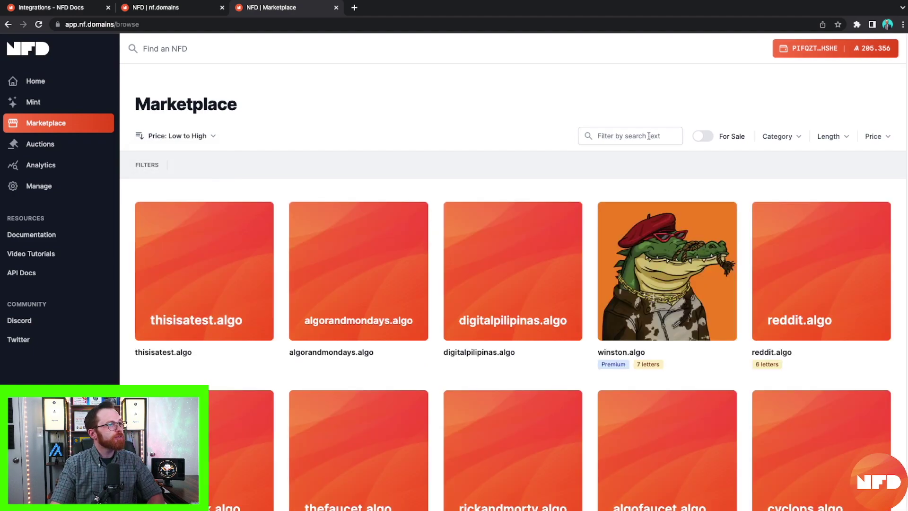
Search the marketplace for "dog", and replace that with a search for "banana" limited to names for sale.
{"action": "left_click", "coordinate": [651, 141]}
{"action": "type", "text": "dog"}
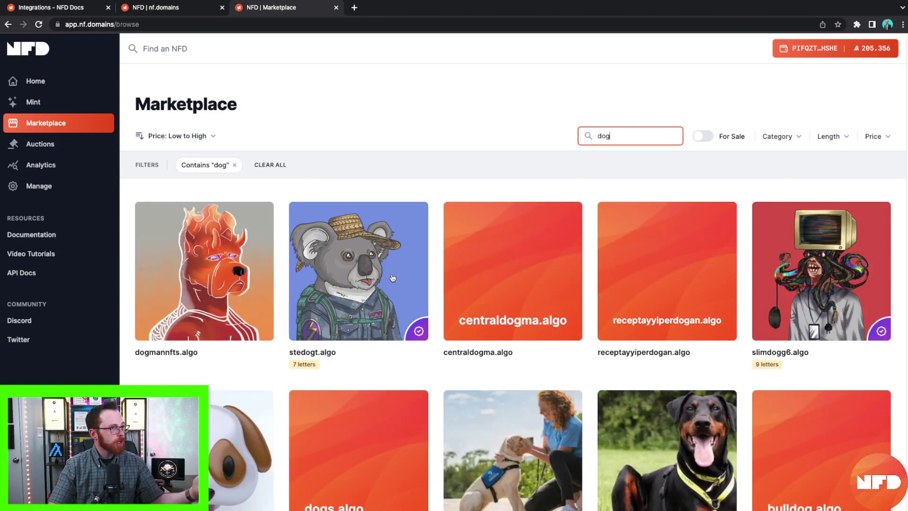
{"action": "key", "text": "BackSpace"}
{"action": "key", "text": "BackSpace"}
{"action": "key", "text": "BackSpace"}
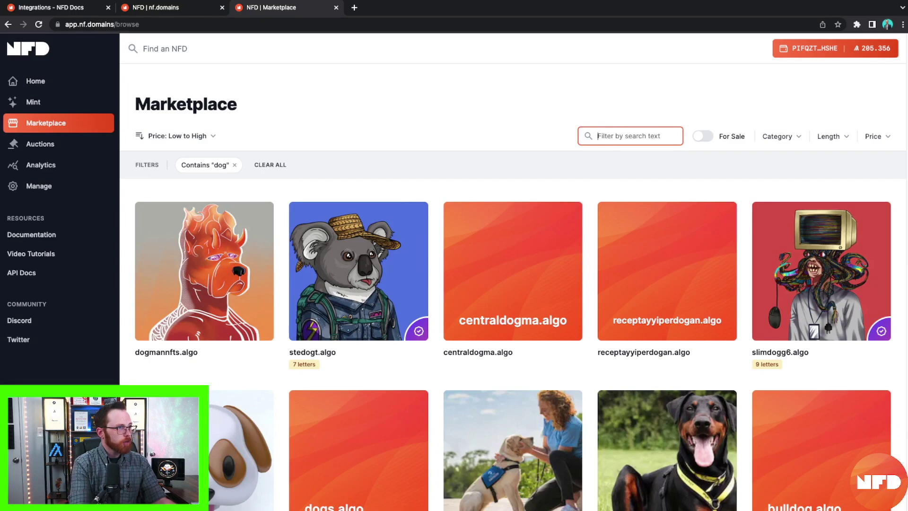
{"action": "type", "text": "banana"}
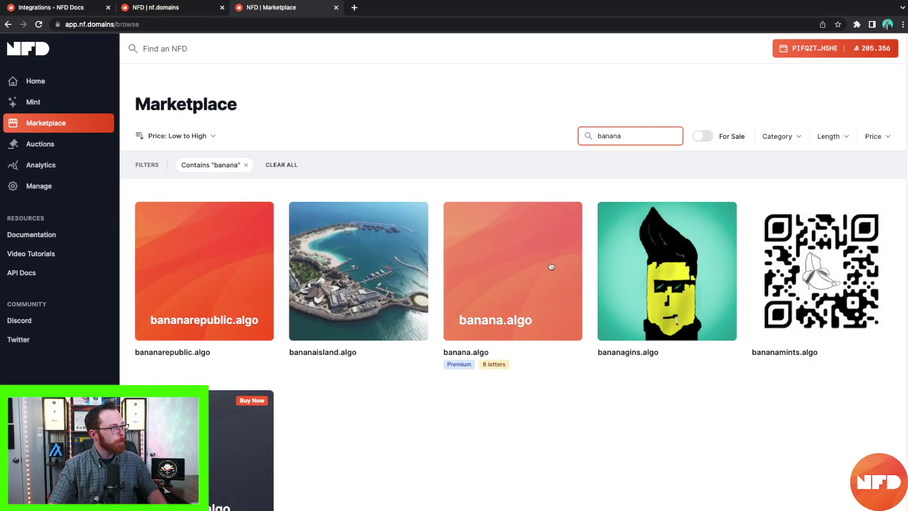
{"action": "left_click", "coordinate": [704, 139]}
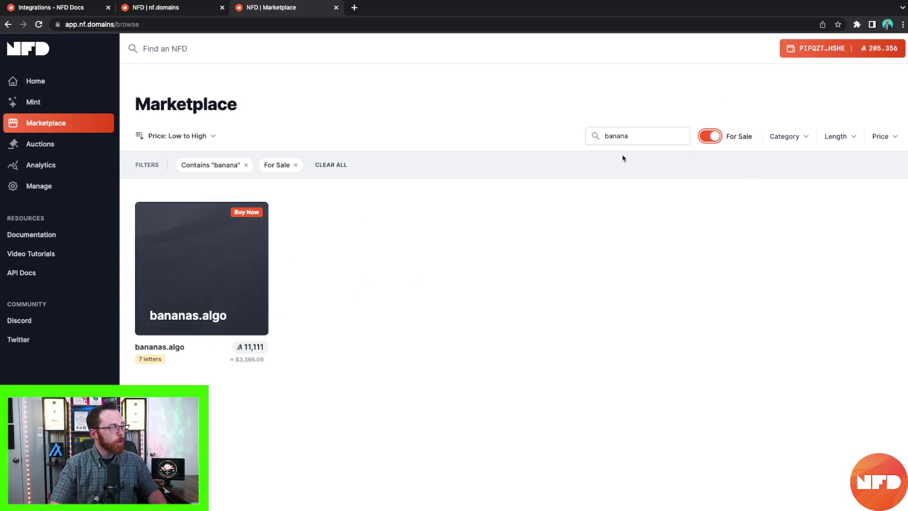
Look over the category and length filters, and limit the marketplace to NFDs for sale with a maximum price of 200 ALGO.
{"action": "left_click", "coordinate": [785, 136]}
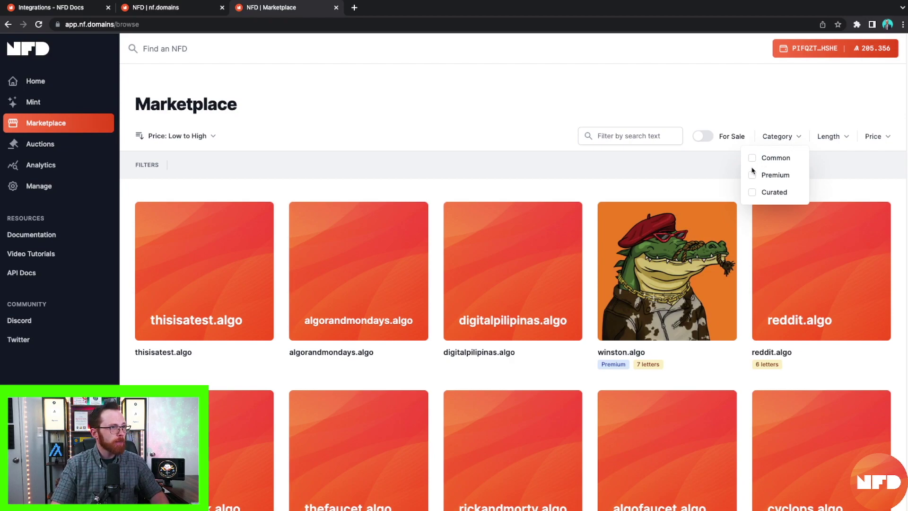
{"action": "left_click", "coordinate": [841, 139]}
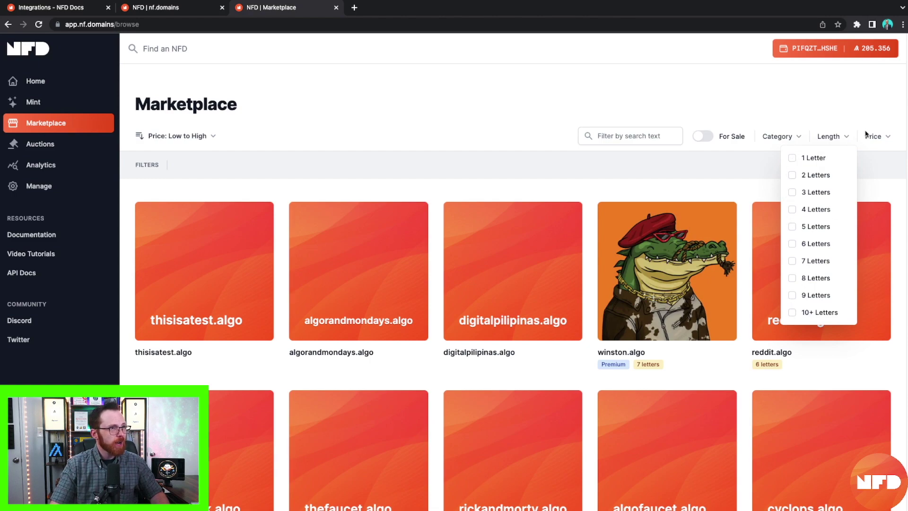
{"action": "left_click", "coordinate": [880, 137]}
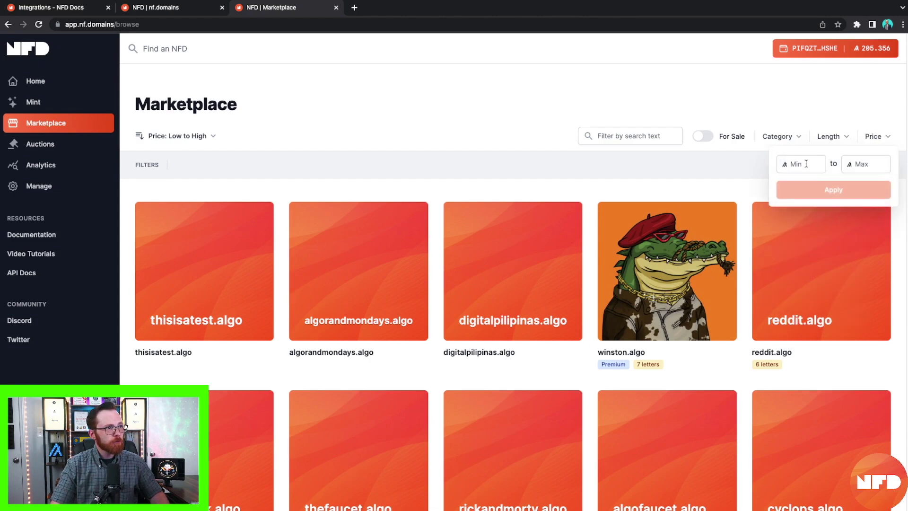
{"action": "left_click", "coordinate": [864, 164]}
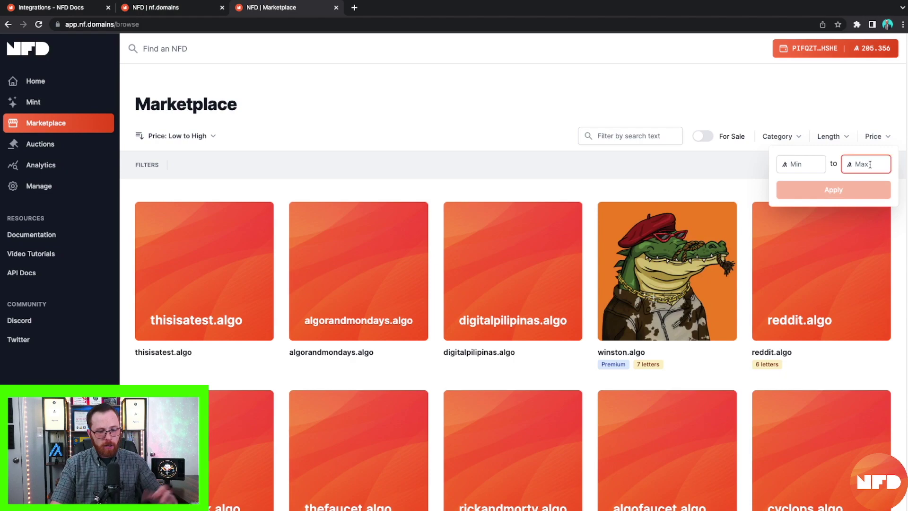
{"action": "type", "text": "200"}
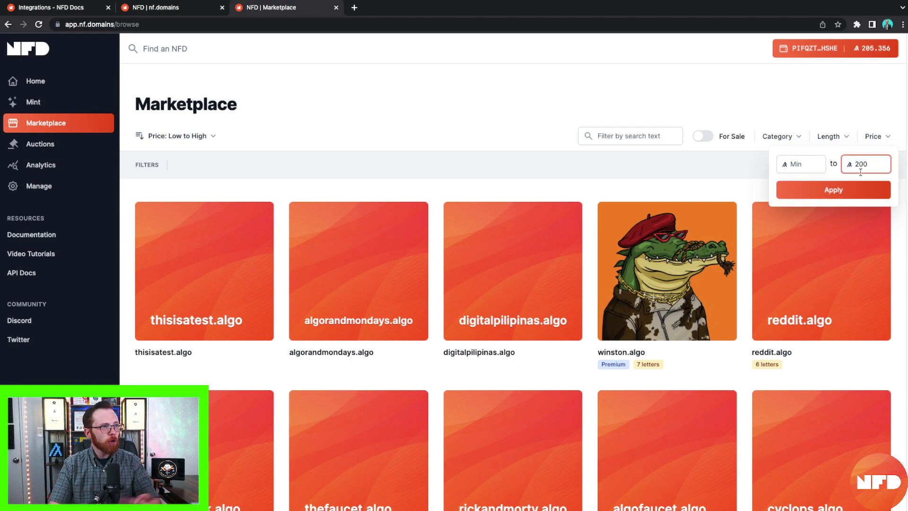
{"action": "left_click", "coordinate": [828, 187]}
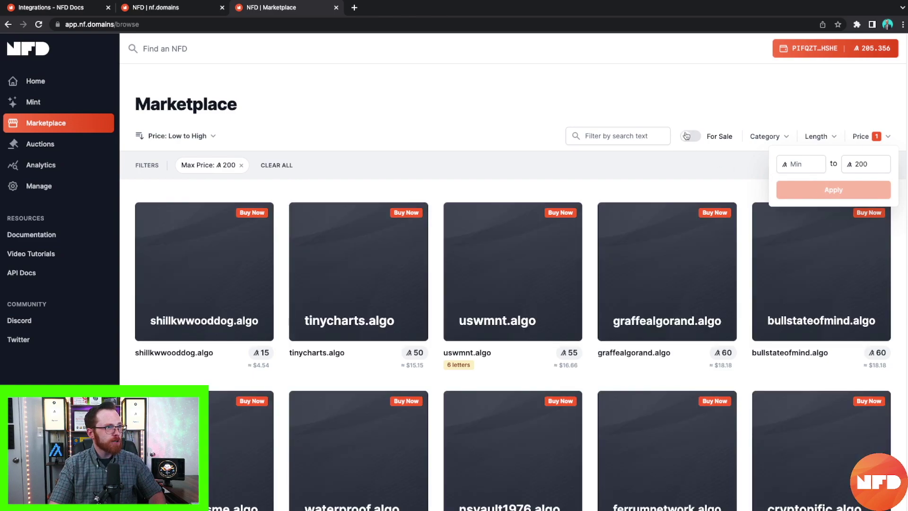
{"action": "left_click", "coordinate": [700, 136]}
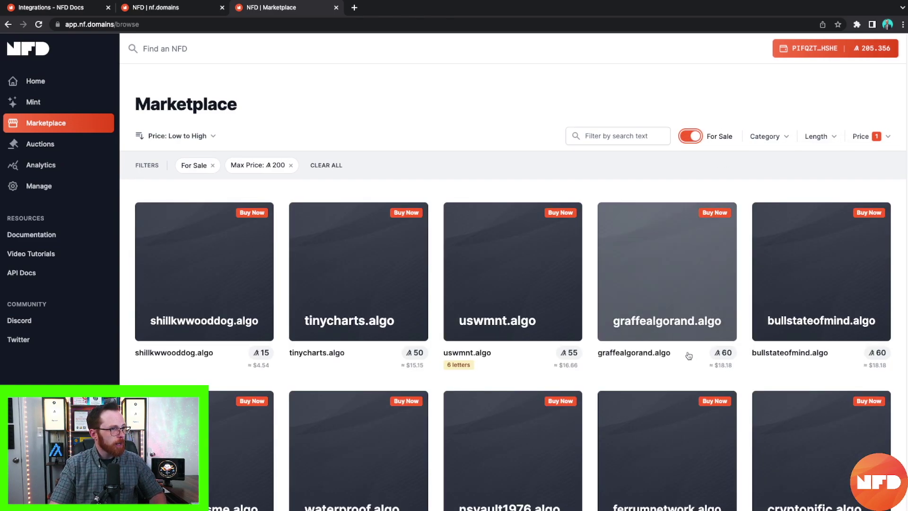
Open tinycharts.algo from the filtered listings and draft an offer of 30 ALGO with the note "Please accept my offer".
{"action": "scroll", "coordinate": [686, 354], "scroll_direction": "down", "scroll_amount": 2}
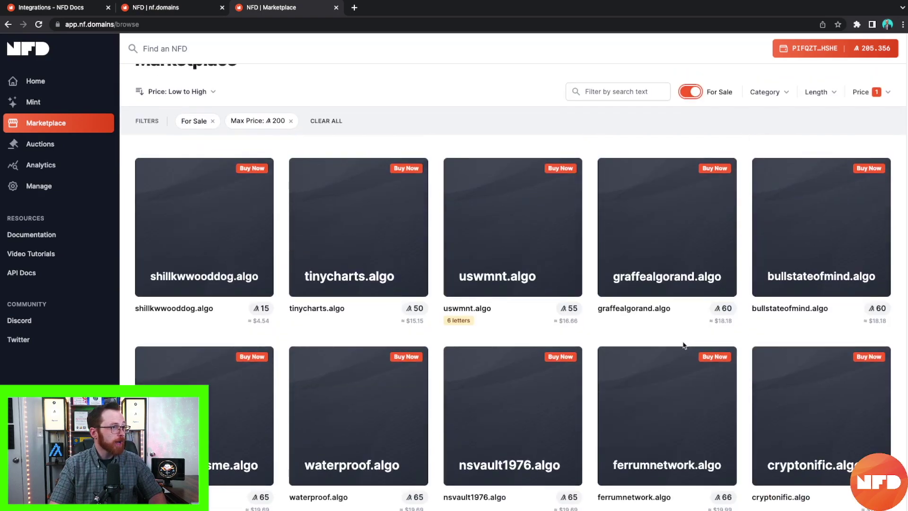
{"action": "scroll", "coordinate": [681, 345], "scroll_direction": "down", "scroll_amount": 4}
{"action": "scroll", "coordinate": [675, 348], "scroll_direction": "up", "scroll_amount": 4}
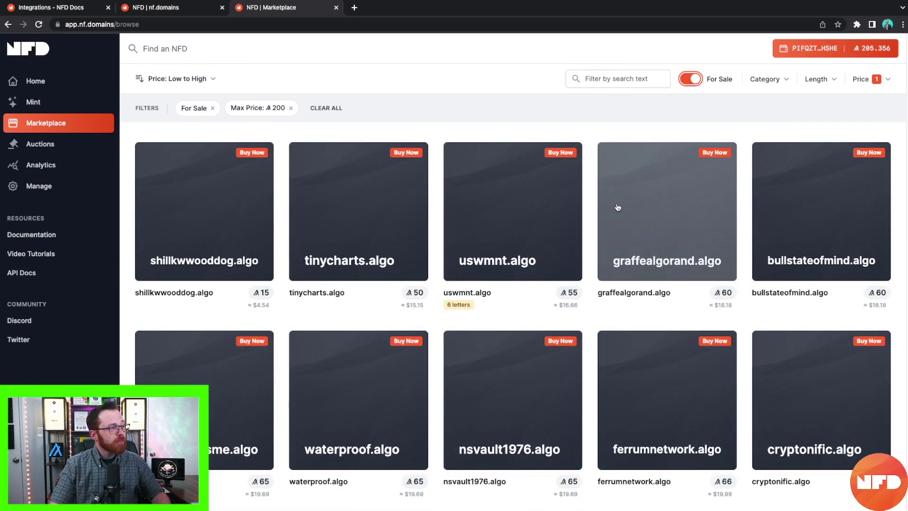
{"action": "left_click", "coordinate": [377, 226]}
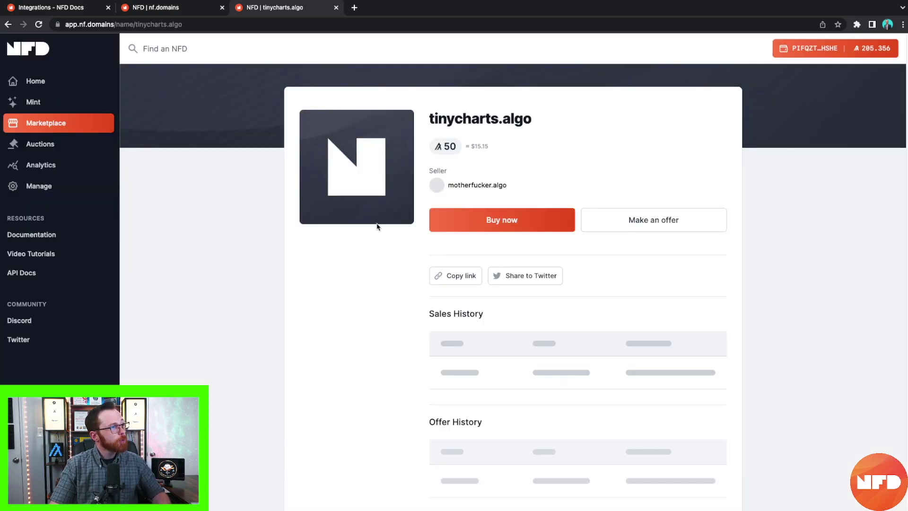
{"action": "left_click", "coordinate": [653, 221]}
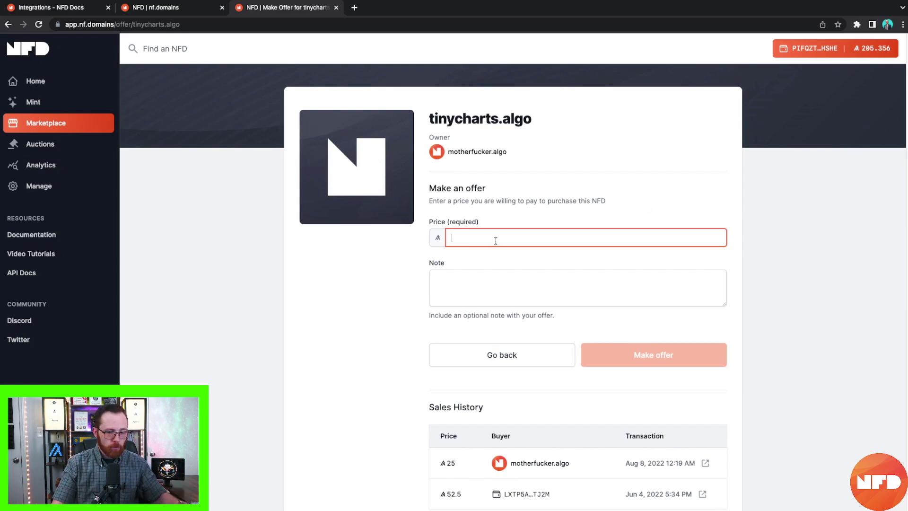
{"action": "type", "text": "30"}
{"action": "left_click", "coordinate": [508, 284]}
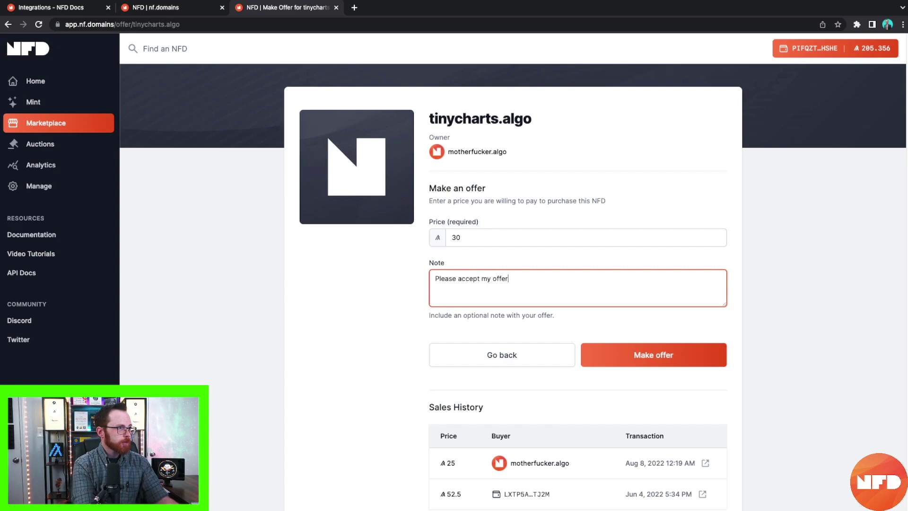
Set the offer price to 1 ALGO and extend the note to "Please accept my offer. This is a test. :)".
{"action": "double_click", "coordinate": [539, 236]}
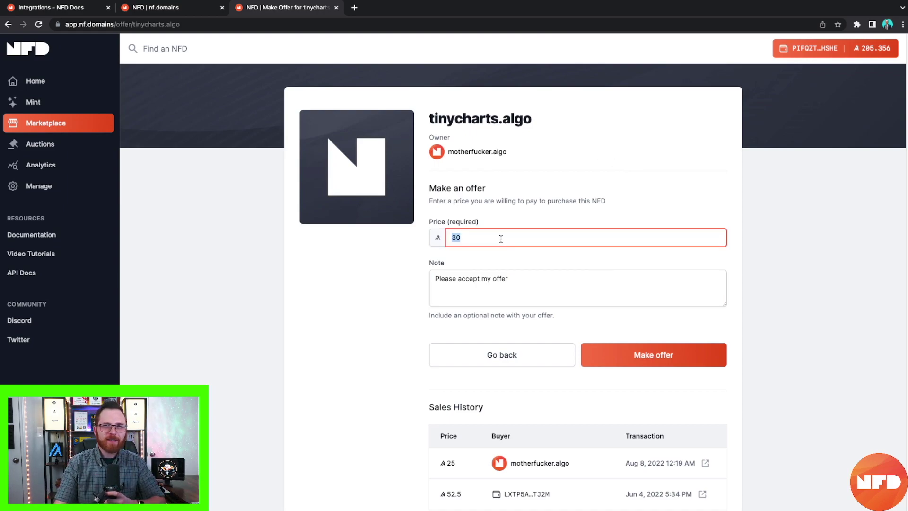
{"action": "type", "text": "1"}
{"action": "key", "text": "Tab"}
{"action": "type", "text": "."}
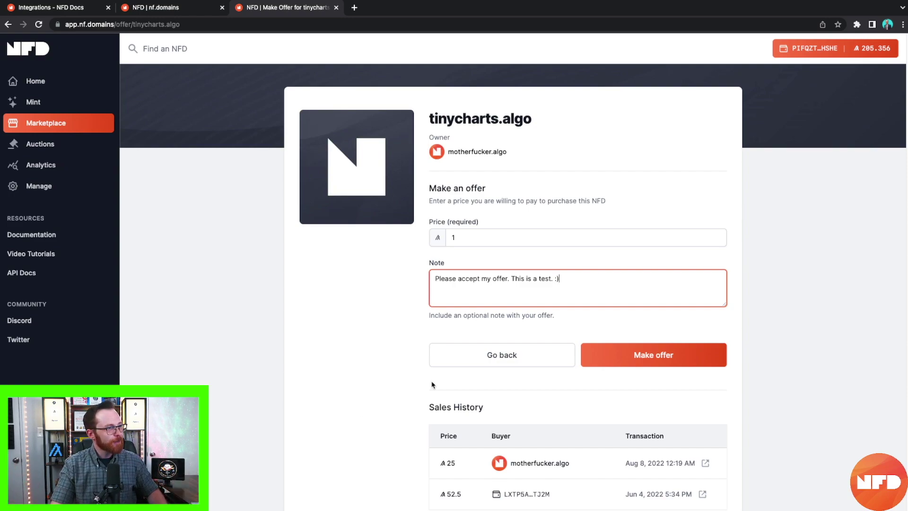
Submit the offer by signing with the MyAlgo wallet password, and review the sales and offer history of tinycharts.algo.
{"action": "left_click", "coordinate": [654, 355]}
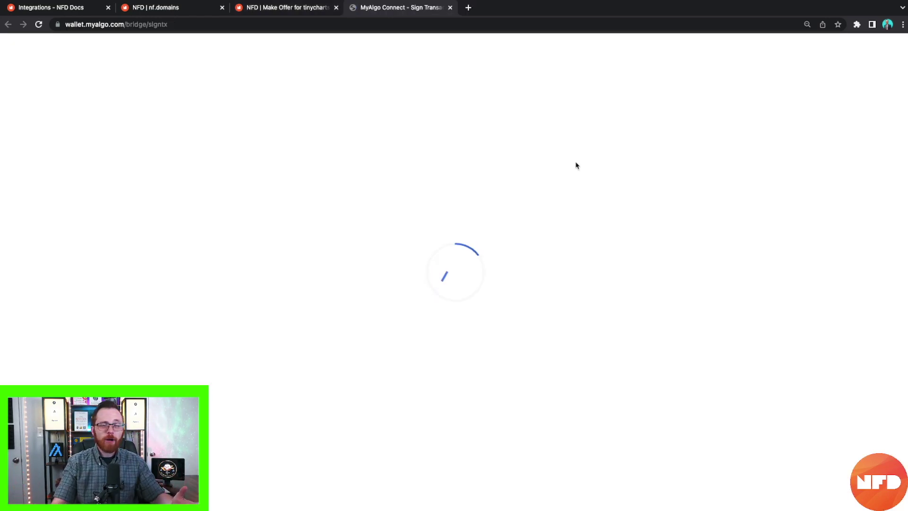
{"action": "key", "text": "super+v"}
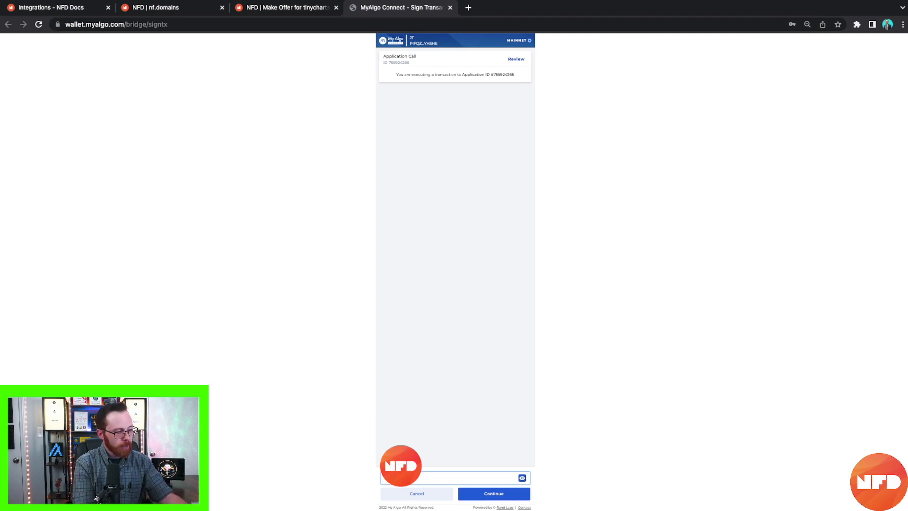
{"action": "key", "text": "Return"}
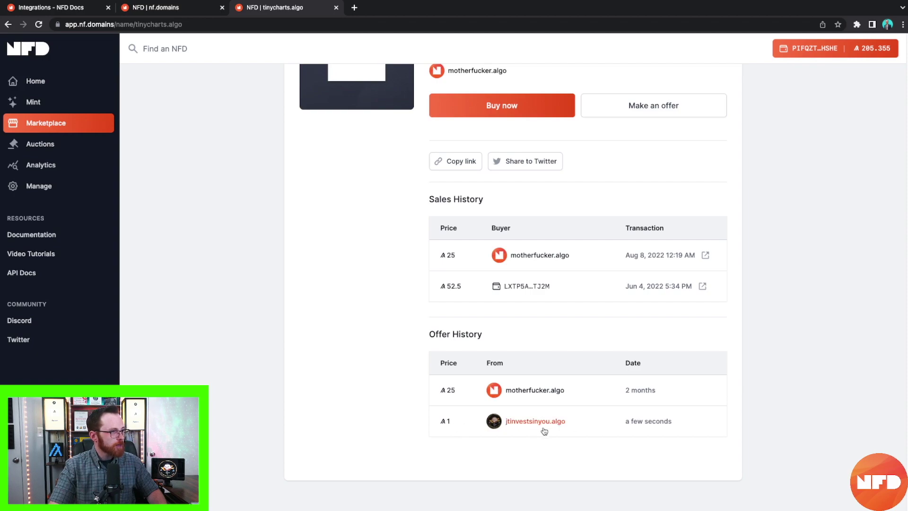
{"action": "scroll", "coordinate": [524, 334], "scroll_direction": "up", "scroll_amount": 1}
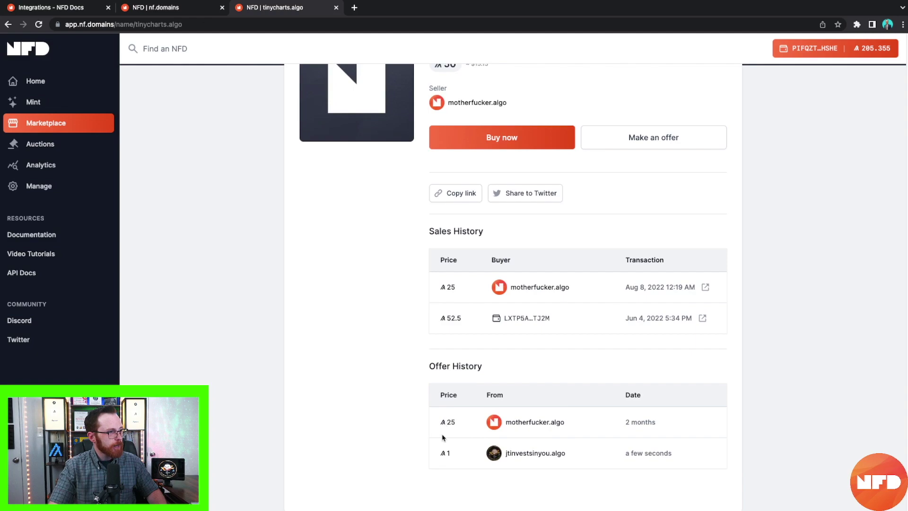
{"action": "scroll", "coordinate": [524, 311], "scroll_direction": "up", "scroll_amount": 3}
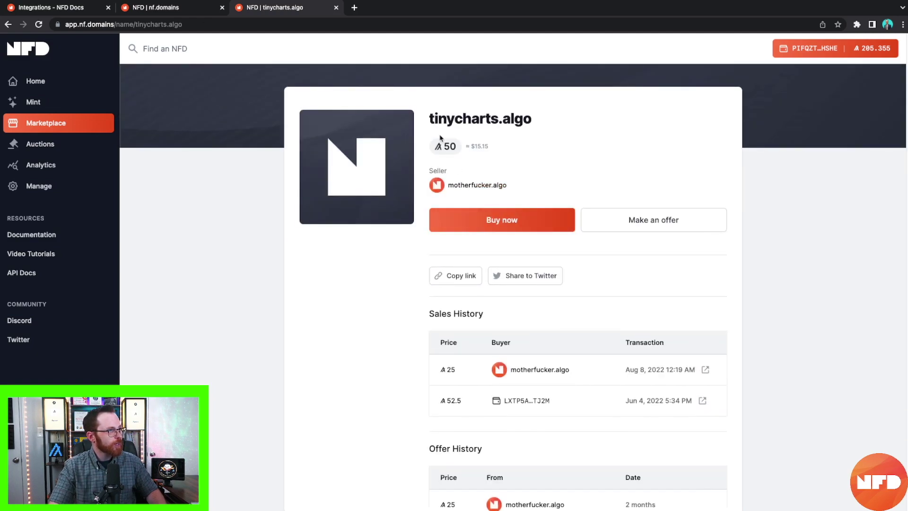
{"action": "scroll", "coordinate": [607, 449], "scroll_direction": "down", "scroll_amount": 4}
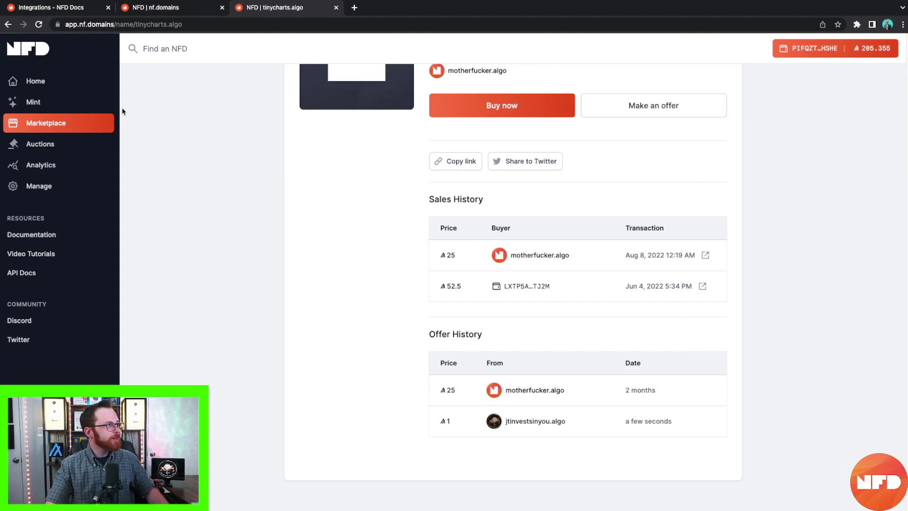
Open a Google Calendar reminder for the upcoming 96.algo auction, and return to the auctions page.
{"action": "left_click", "coordinate": [65, 146]}
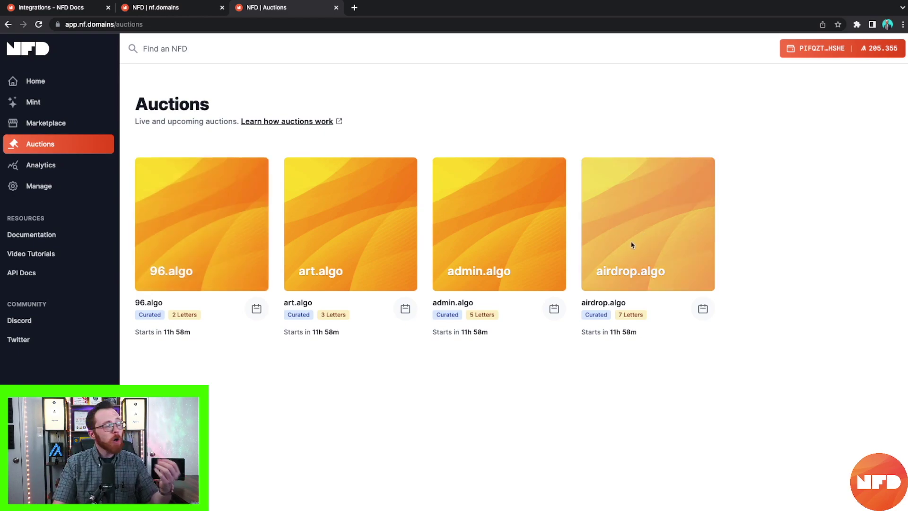
{"action": "left_click", "coordinate": [256, 311]}
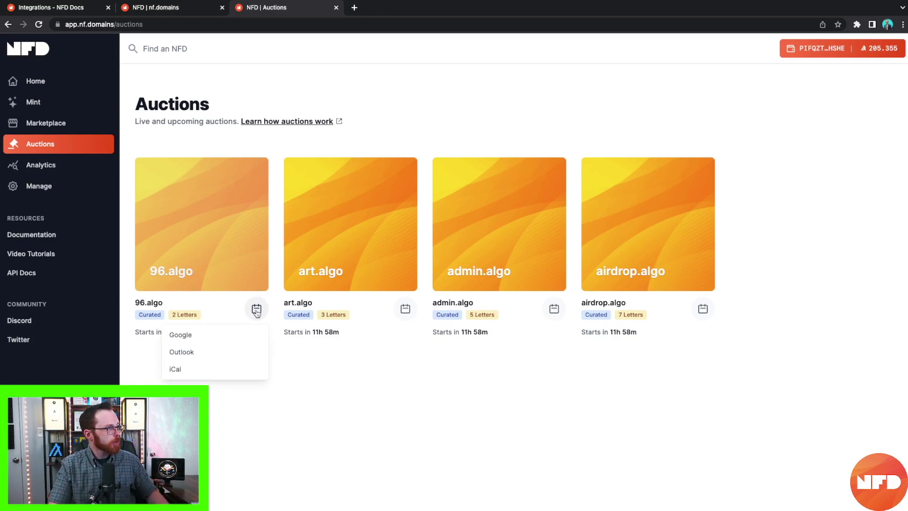
{"action": "left_click", "coordinate": [210, 335]}
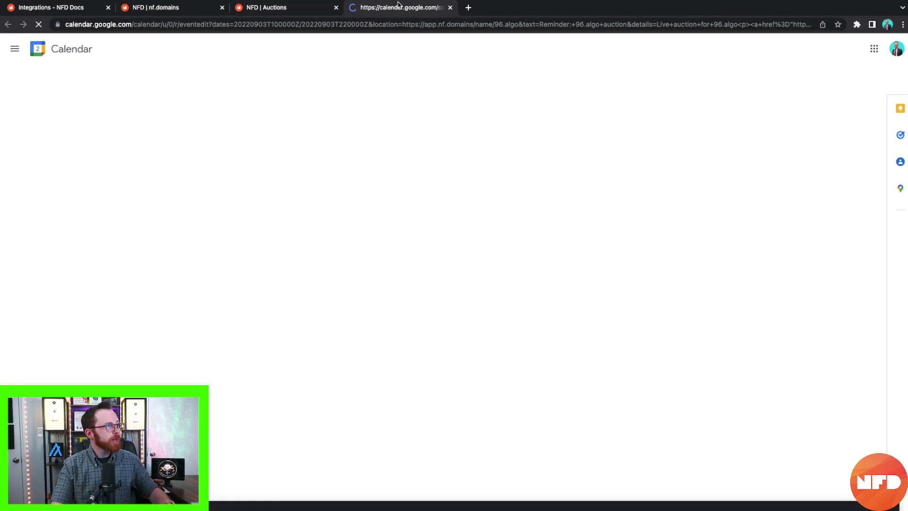
{"action": "left_click", "coordinate": [247, 9]}
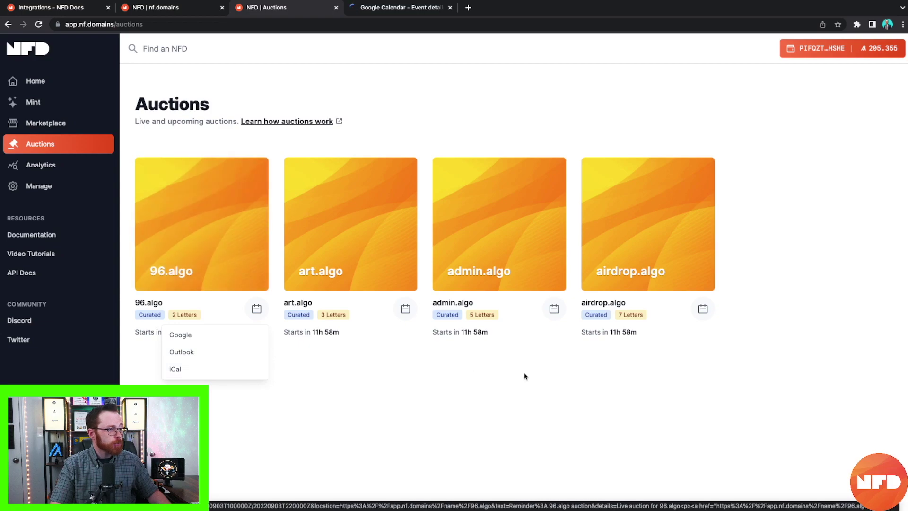
{"action": "key", "text": "Escape"}
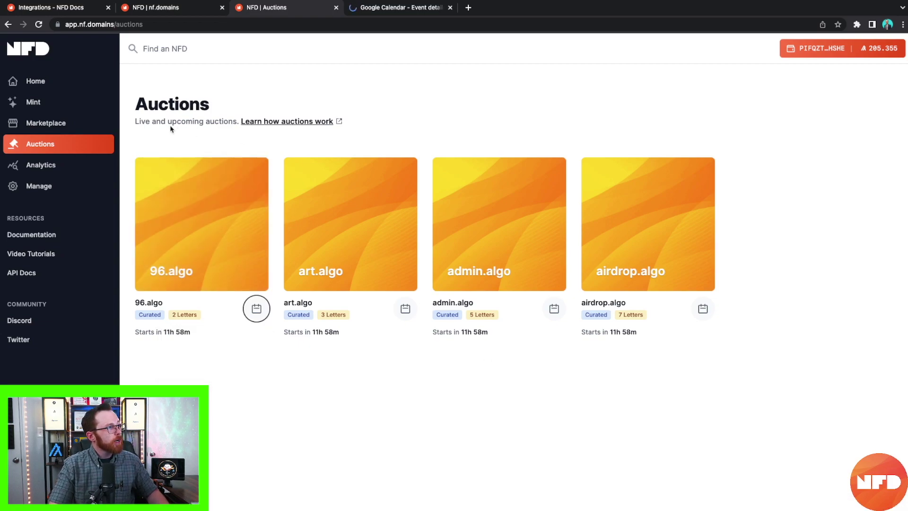
Read the NFD documentation on the hybrid Dutch auction format, and return to the auctions page.
{"action": "left_click", "coordinate": [300, 122]}
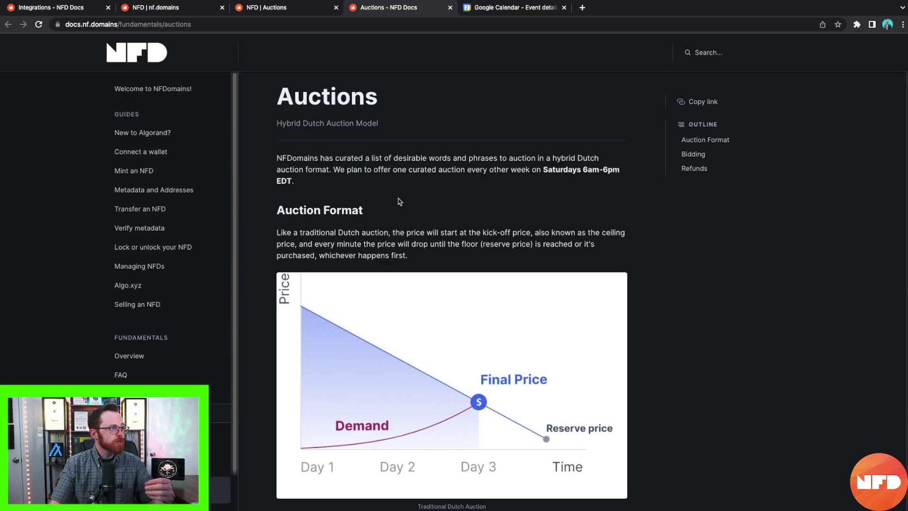
{"action": "scroll", "coordinate": [473, 217], "scroll_direction": "down", "scroll_amount": 1}
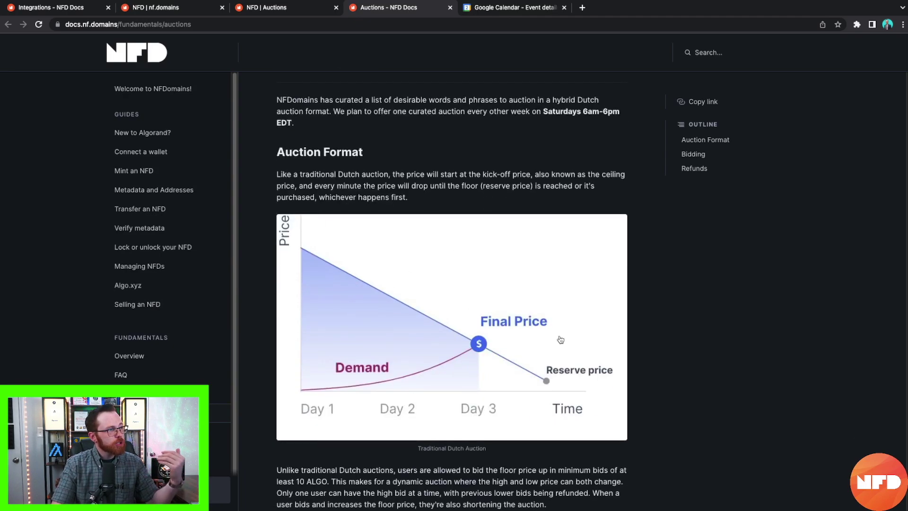
{"action": "scroll", "coordinate": [603, 385], "scroll_direction": "down", "scroll_amount": 1}
{"action": "key", "text": "ctrl+shift+Tab"}
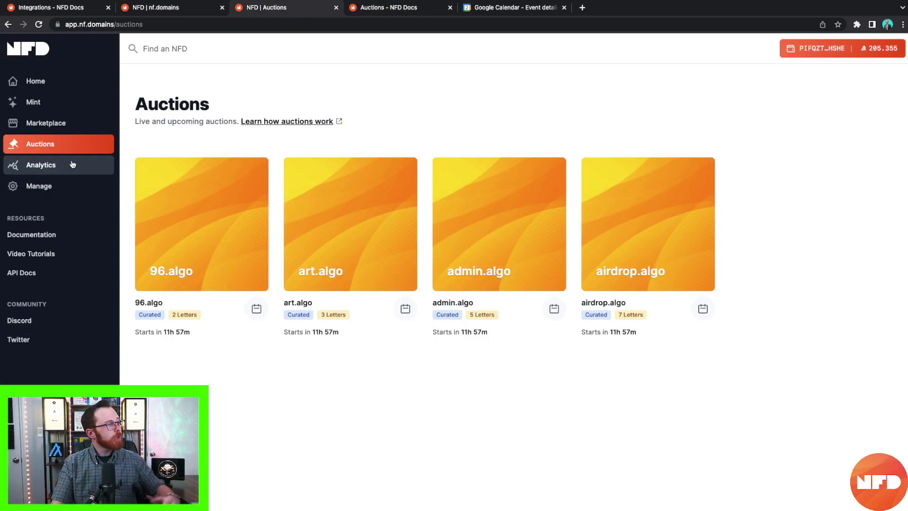
Review the analytics overview, the sales history and the sales leaderboard.
{"action": "left_click", "coordinate": [53, 169]}
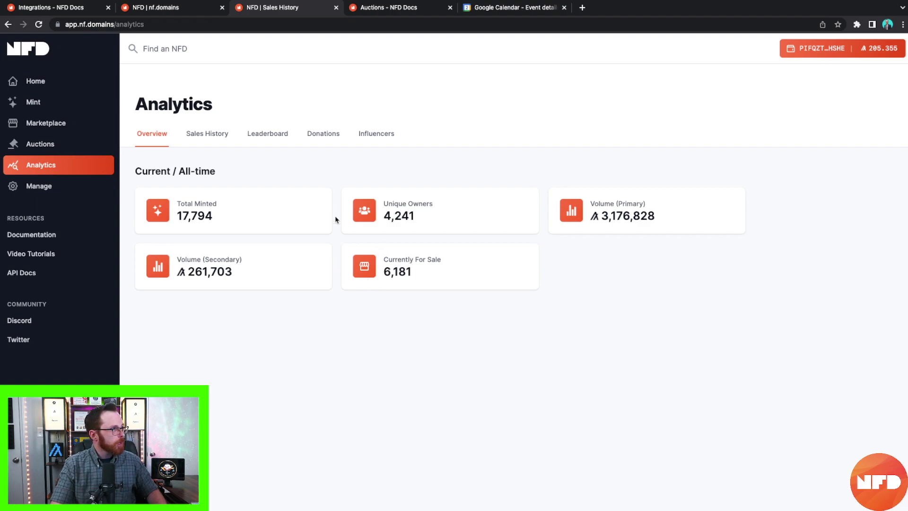
{"action": "left_click", "coordinate": [202, 135]}
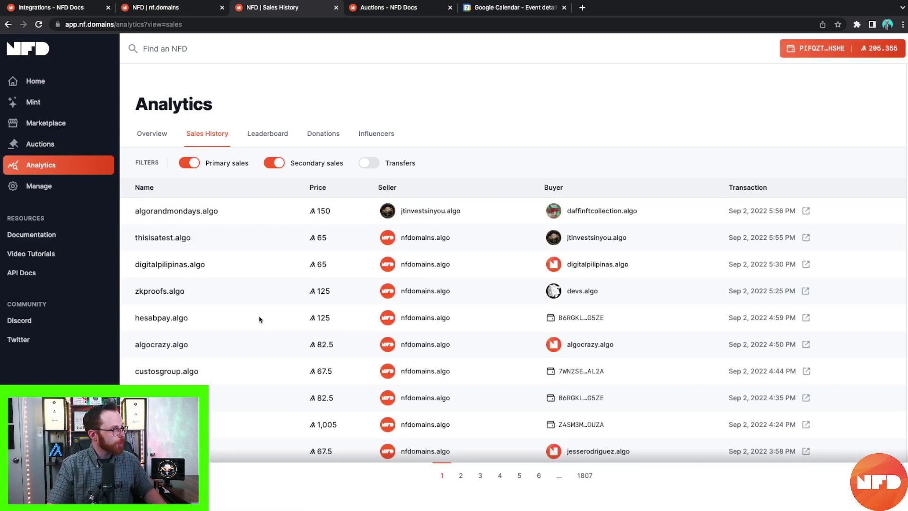
{"action": "left_click", "coordinate": [267, 134]}
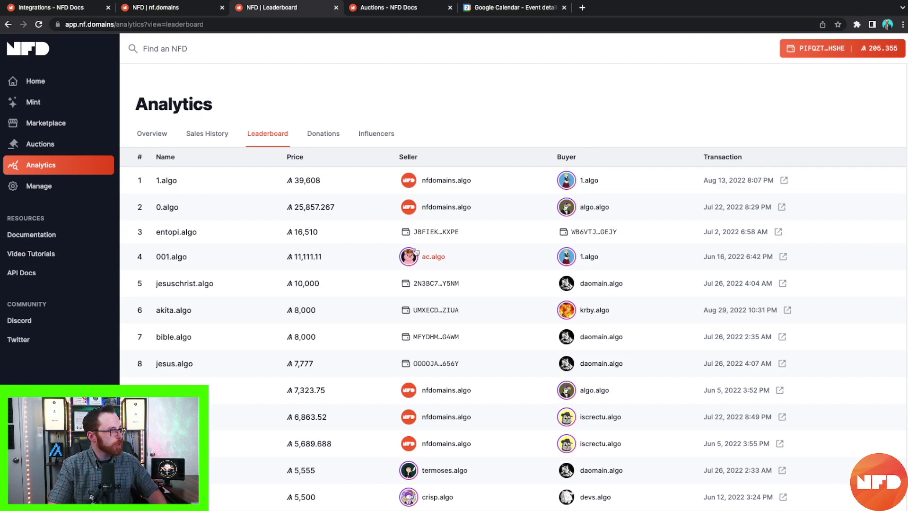
Examine the donations ranking and its list of recipient charities, and review the influencers ranking by Twitter followers.
{"action": "left_click", "coordinate": [323, 133]}
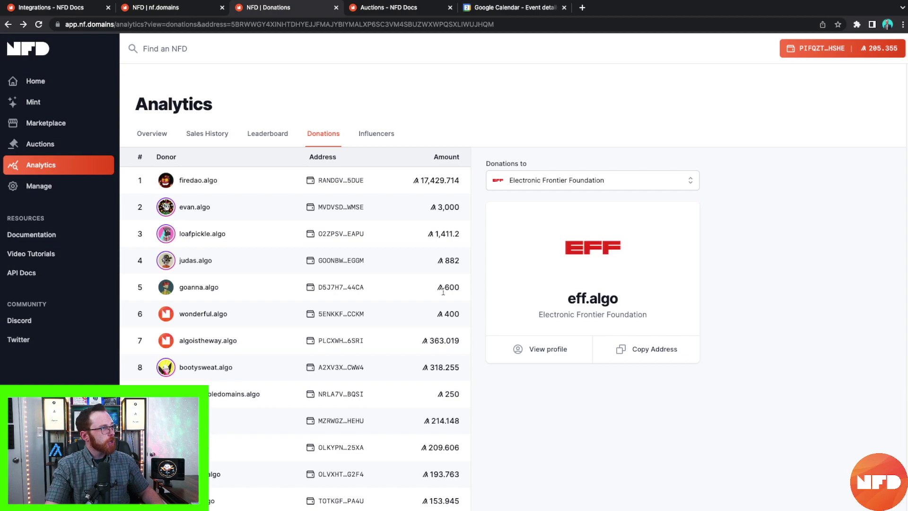
{"action": "scroll", "coordinate": [384, 321], "scroll_direction": "down", "scroll_amount": 4}
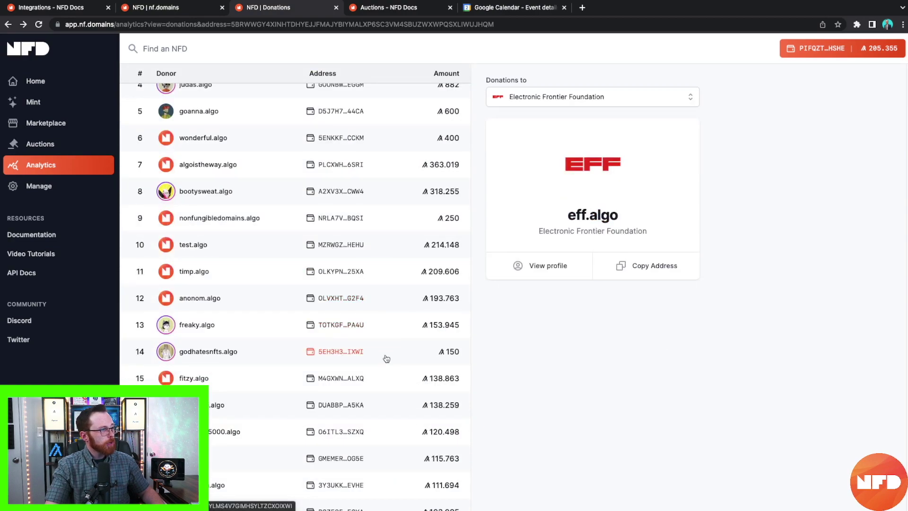
{"action": "scroll", "coordinate": [384, 322], "scroll_direction": "up", "scroll_amount": 4}
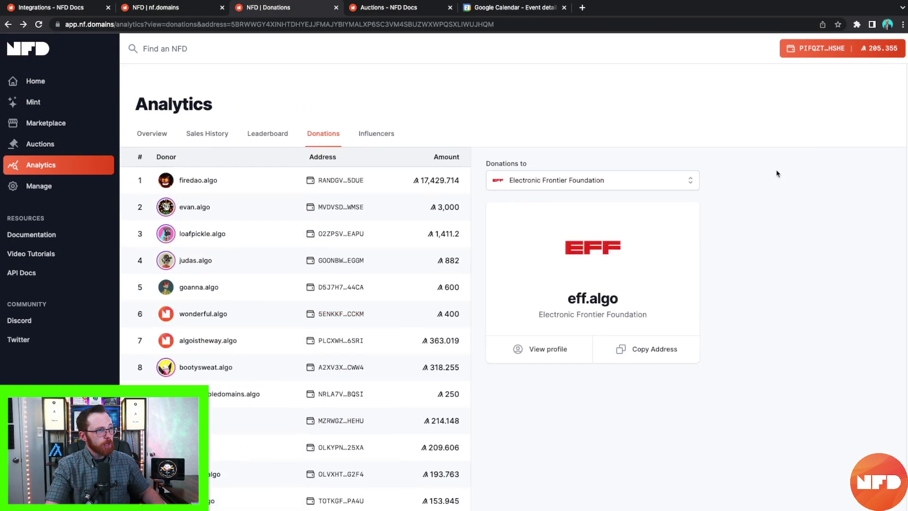
{"action": "left_click", "coordinate": [694, 180]}
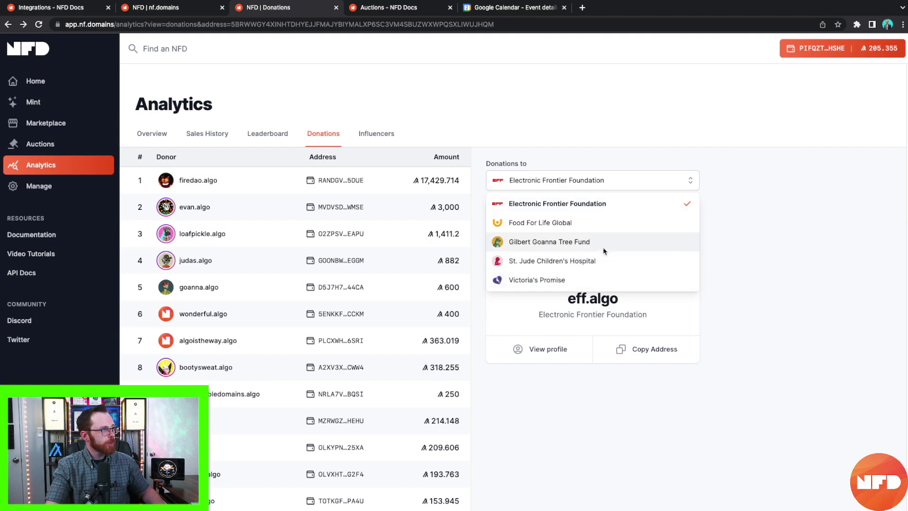
{"action": "left_click", "coordinate": [386, 137]}
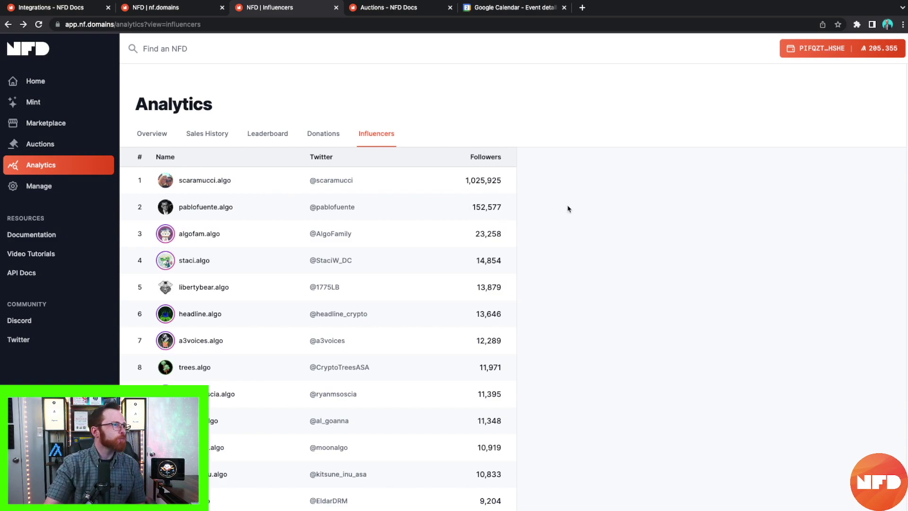
{"action": "scroll", "coordinate": [475, 232], "scroll_direction": "down", "scroll_amount": 1}
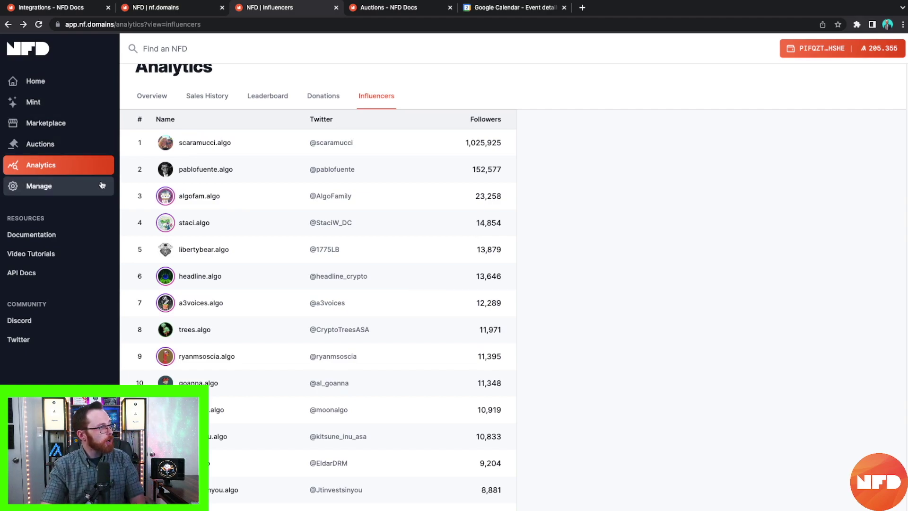
Review the account's owned NFDs, its sales, and its received and sent offers in the account management area.
{"action": "left_click", "coordinate": [29, 188]}
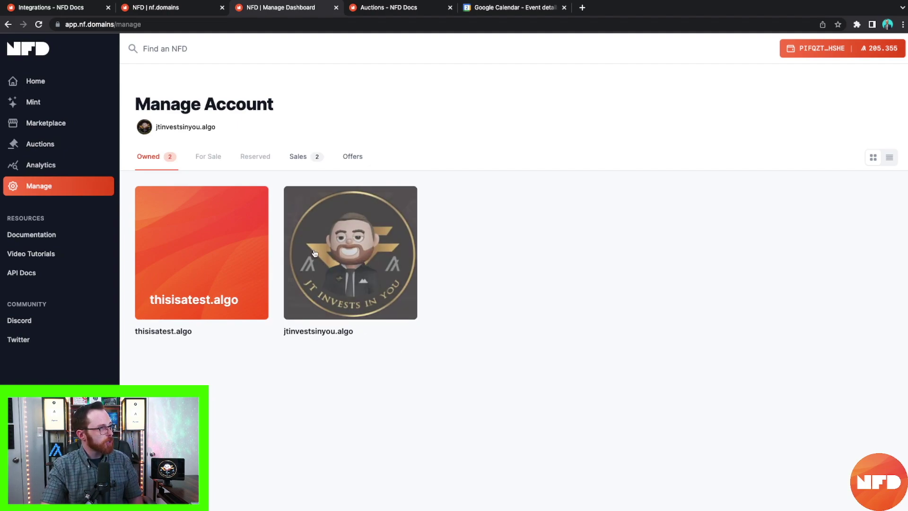
{"action": "double_click", "coordinate": [211, 158]}
{"action": "left_click", "coordinate": [201, 159]}
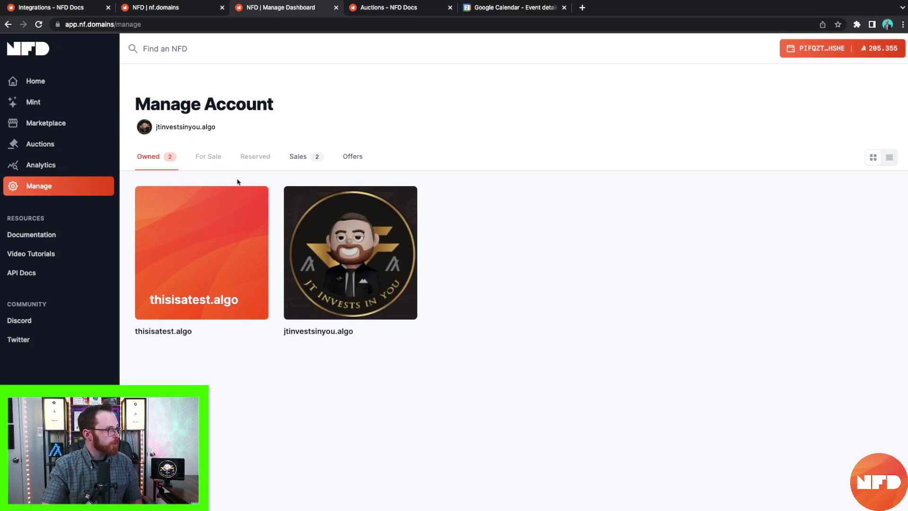
{"action": "left_click", "coordinate": [303, 157]}
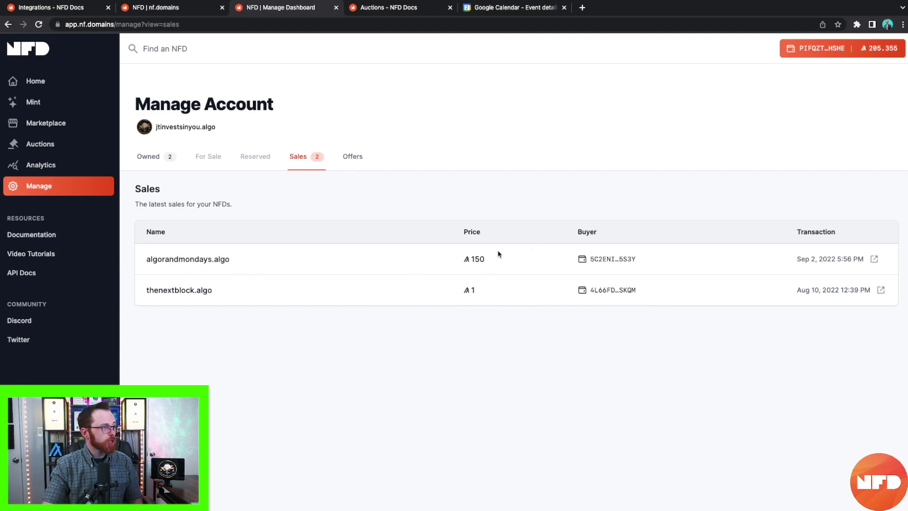
{"action": "left_click", "coordinate": [356, 160]}
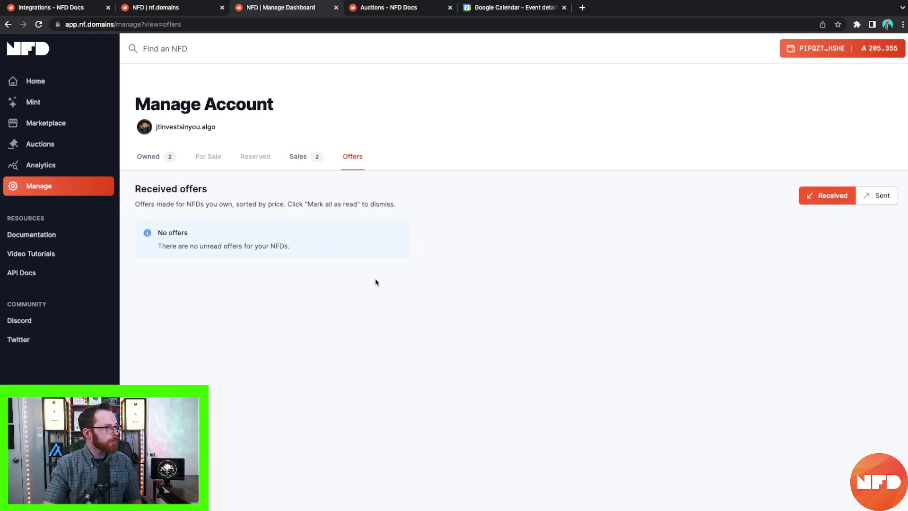
{"action": "left_click", "coordinate": [883, 198]}
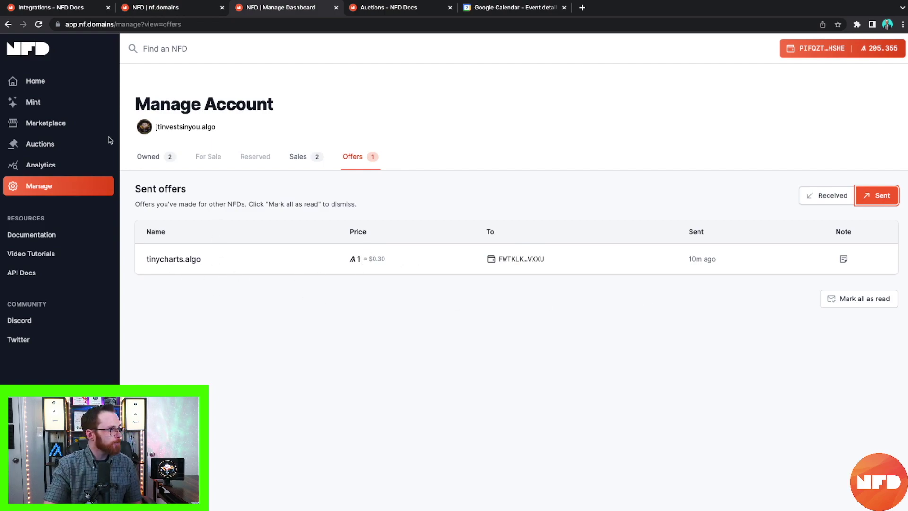
Open thisisatest.algo from the account's owned NFDs for editing.
{"action": "left_click", "coordinate": [147, 155]}
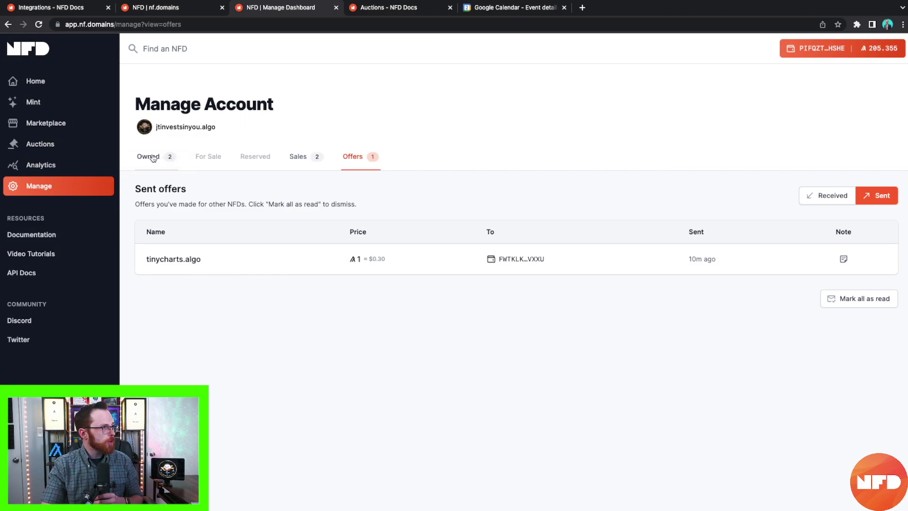
{"action": "left_click", "coordinate": [213, 262]}
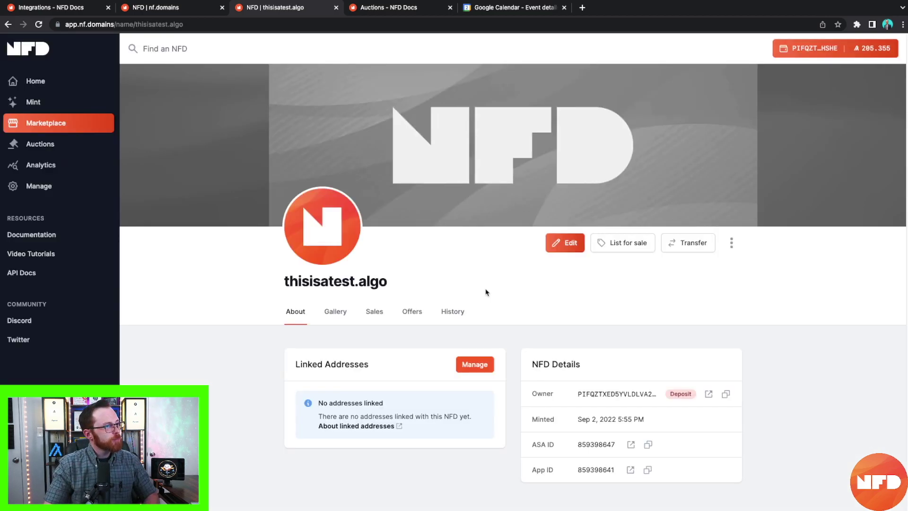
{"action": "left_click", "coordinate": [563, 243]}
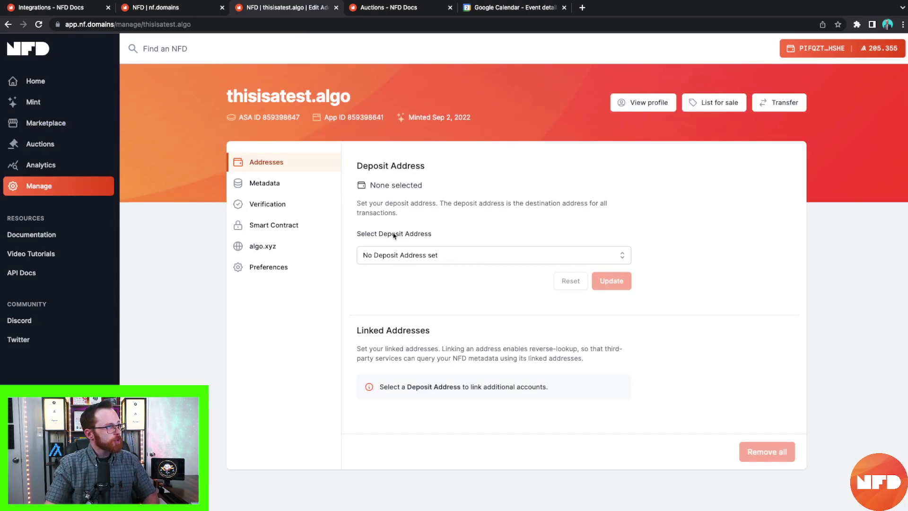
Set the connected wallet's address as the deposit address of thisisatest.algo, sign with the MyAlgo wallet password, and dismiss the error notice.
{"action": "left_click", "coordinate": [451, 256]}
{"action": "left_click", "coordinate": [544, 310]}
{"action": "left_click", "coordinate": [559, 276]}
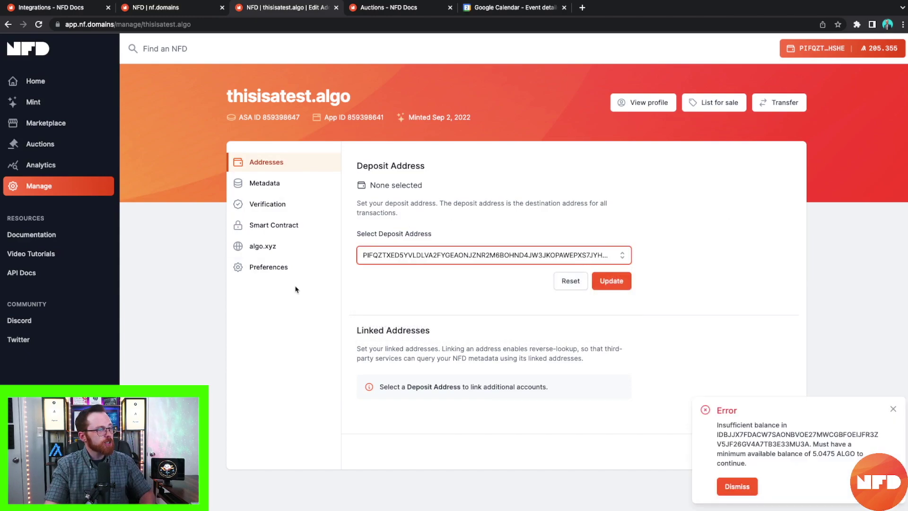
{"action": "left_click", "coordinate": [619, 283]}
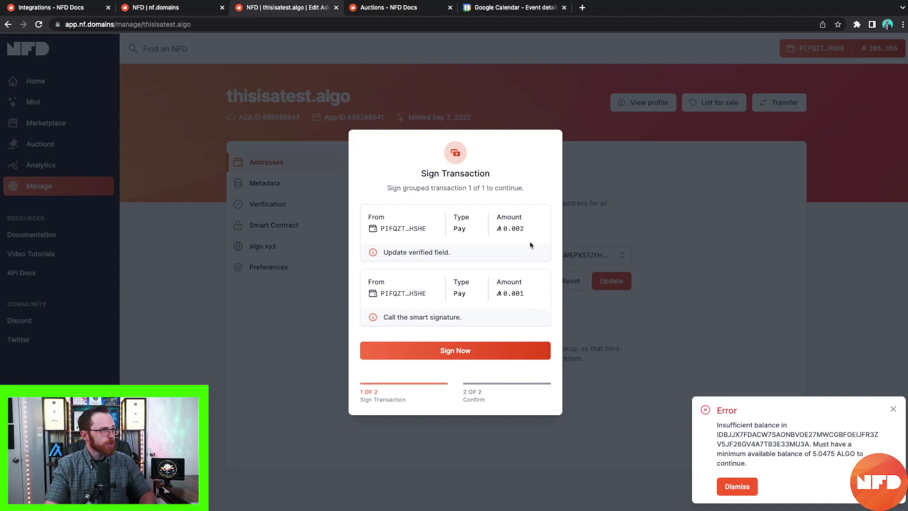
{"action": "left_click", "coordinate": [472, 356]}
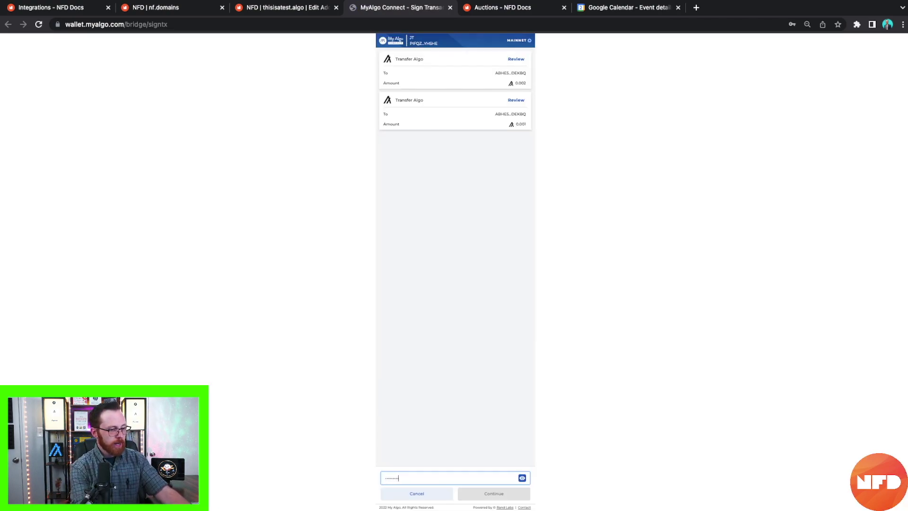
{"action": "key", "text": "Return"}
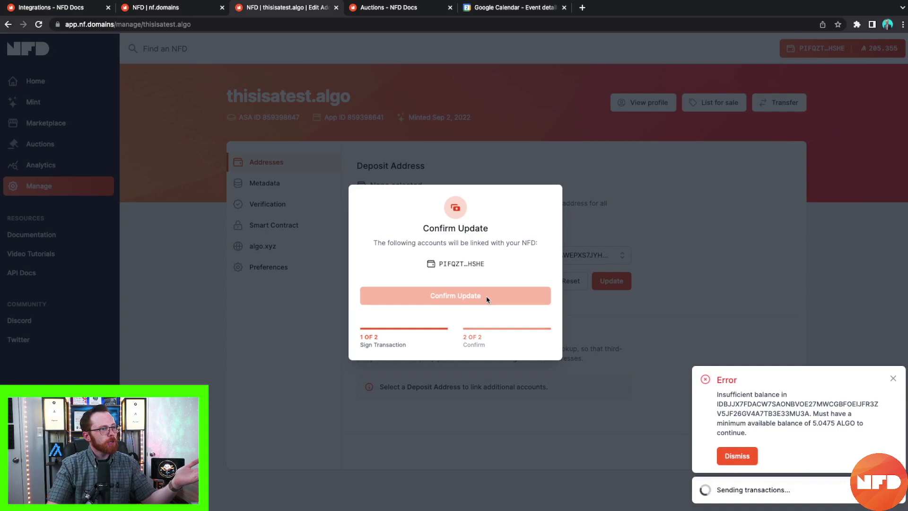
{"action": "left_click", "coordinate": [736, 456]}
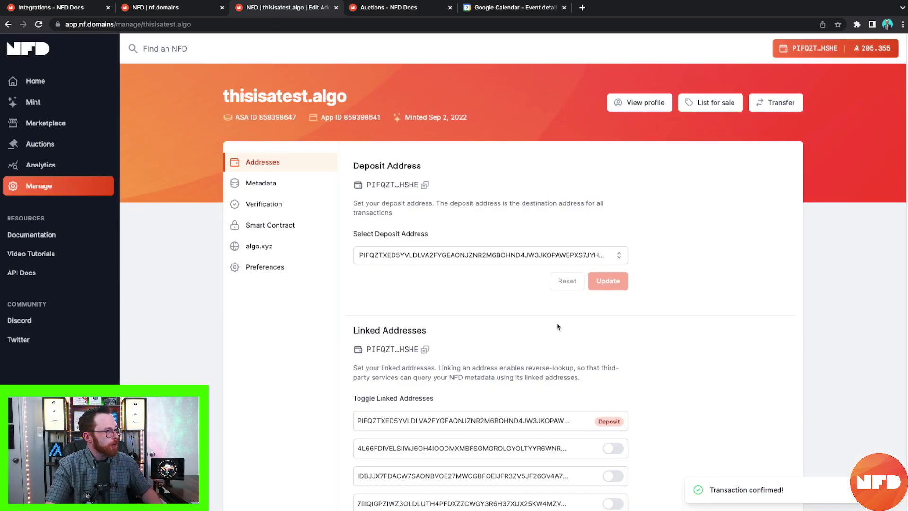
Try switching on the additional wallet addresses under the linked addresses of thisisatest.algo without saving the update.
{"action": "scroll", "coordinate": [714, 366], "scroll_direction": "down", "scroll_amount": 3}
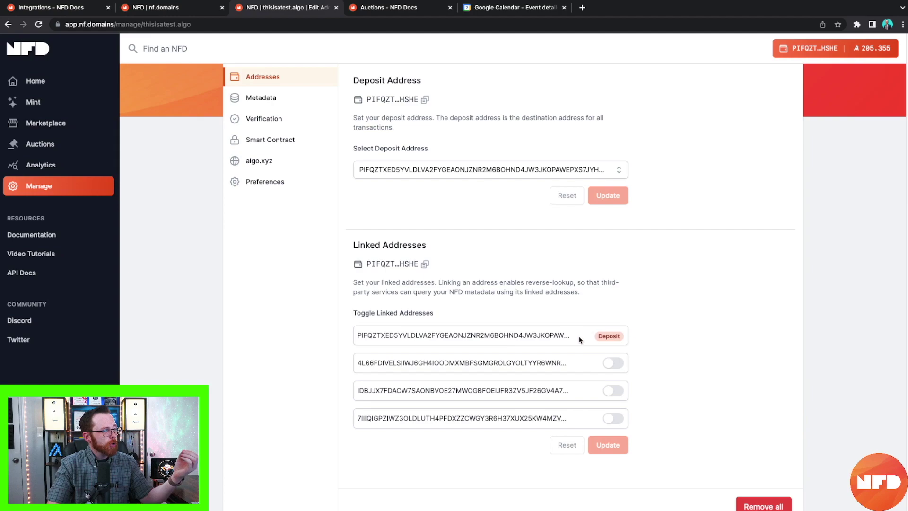
{"action": "scroll", "coordinate": [632, 321], "scroll_direction": "up", "scroll_amount": 3}
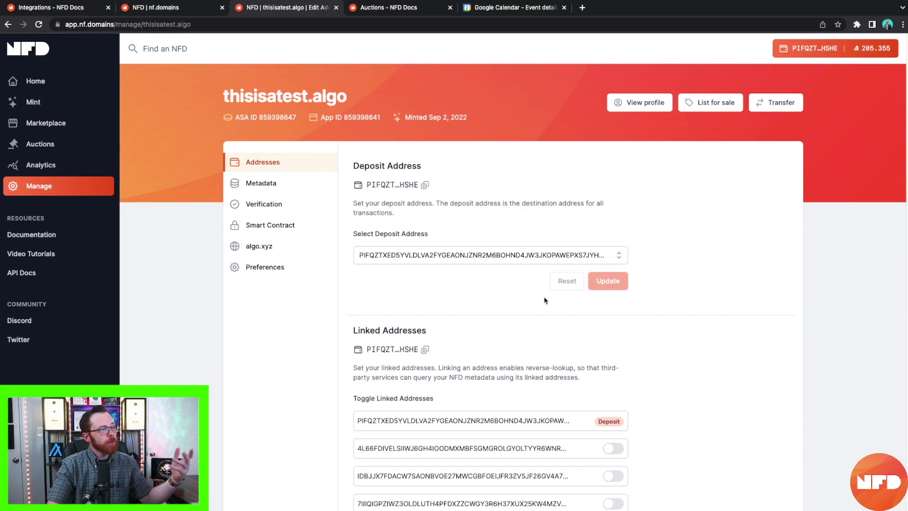
{"action": "scroll", "coordinate": [548, 308], "scroll_direction": "down", "scroll_amount": 2}
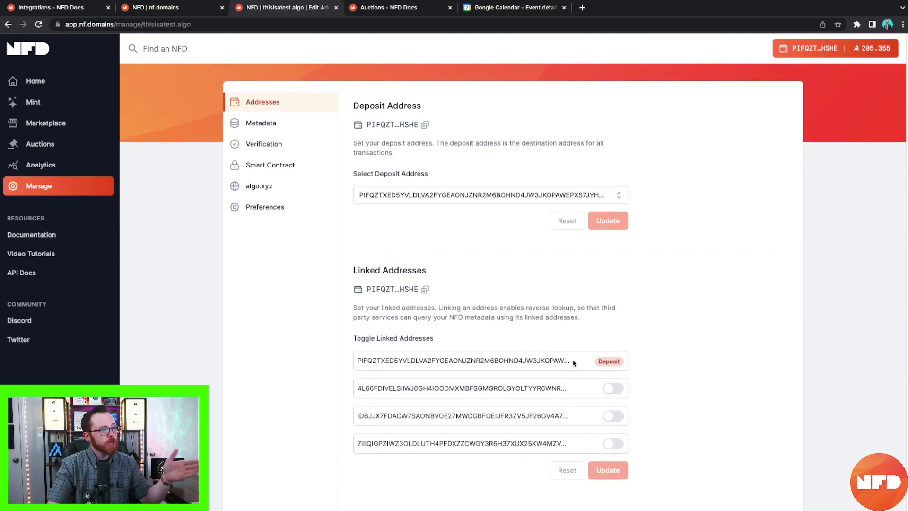
{"action": "scroll", "coordinate": [525, 349], "scroll_direction": "down", "scroll_amount": 2}
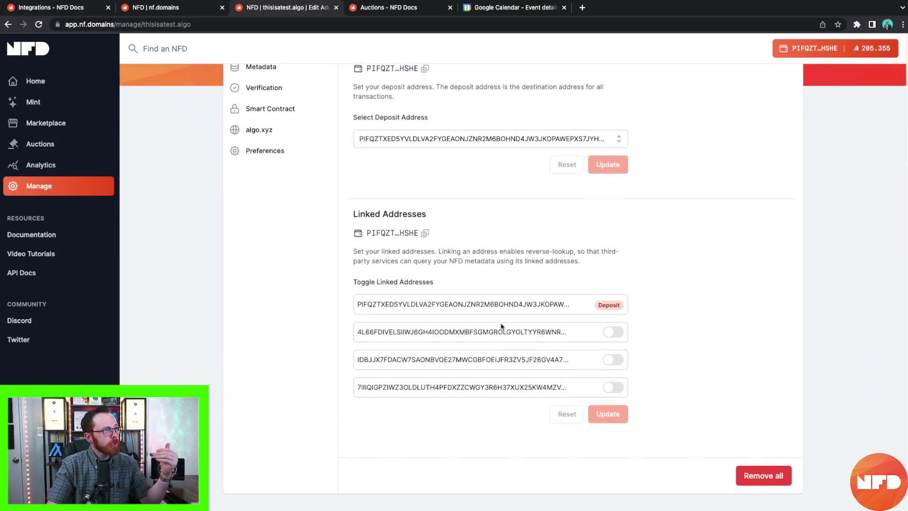
{"action": "left_click", "coordinate": [613, 331]}
{"action": "left_click", "coordinate": [613, 360]}
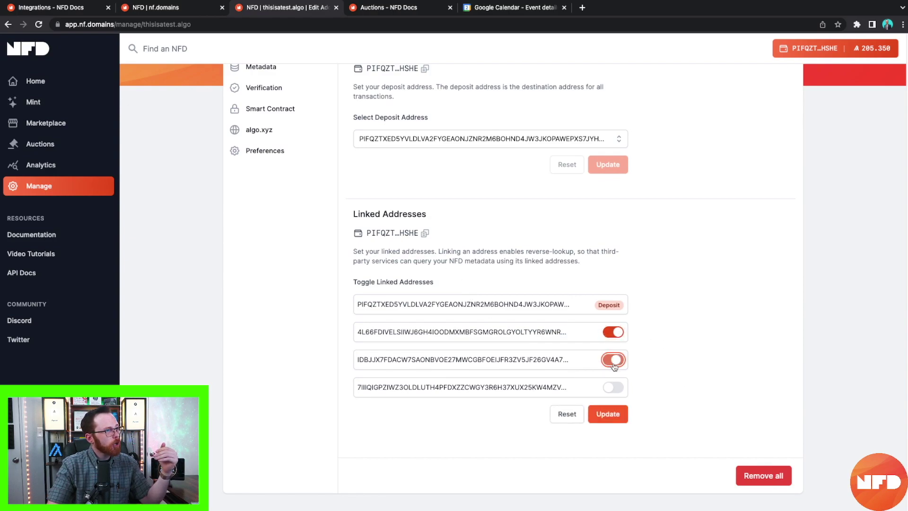
{"action": "left_click", "coordinate": [612, 389]}
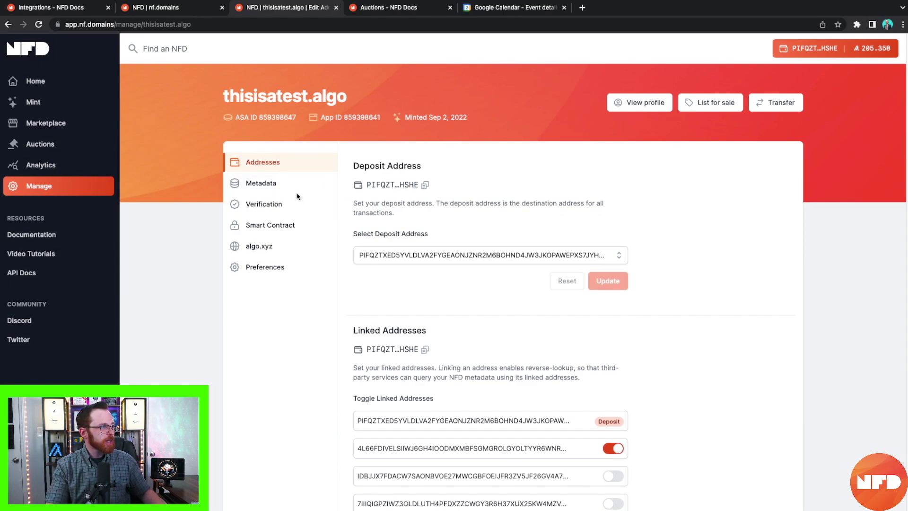
Leave the unsaved address changes, upload IMG_1525.jpg from Downloads as the avatar in the metadata, and sign with the MyAlgo wallet password.
{"action": "left_click", "coordinate": [269, 188]}
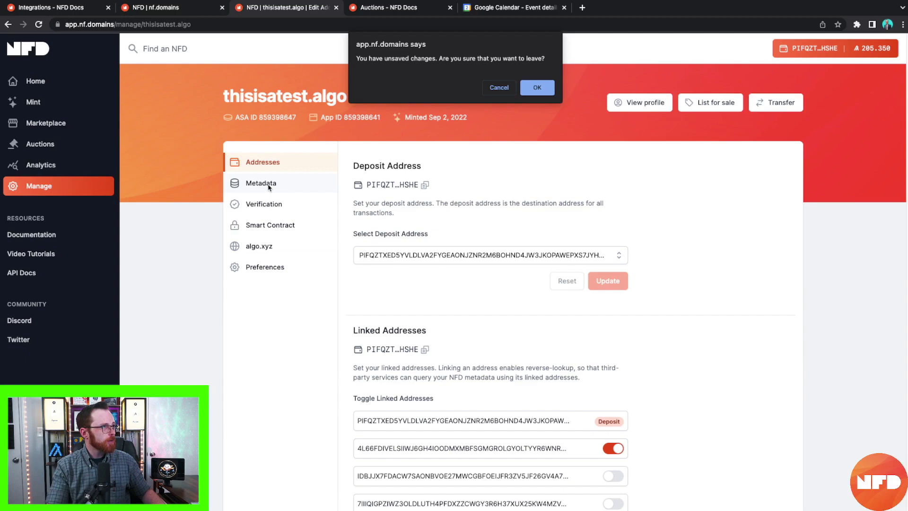
{"action": "key", "text": "Return"}
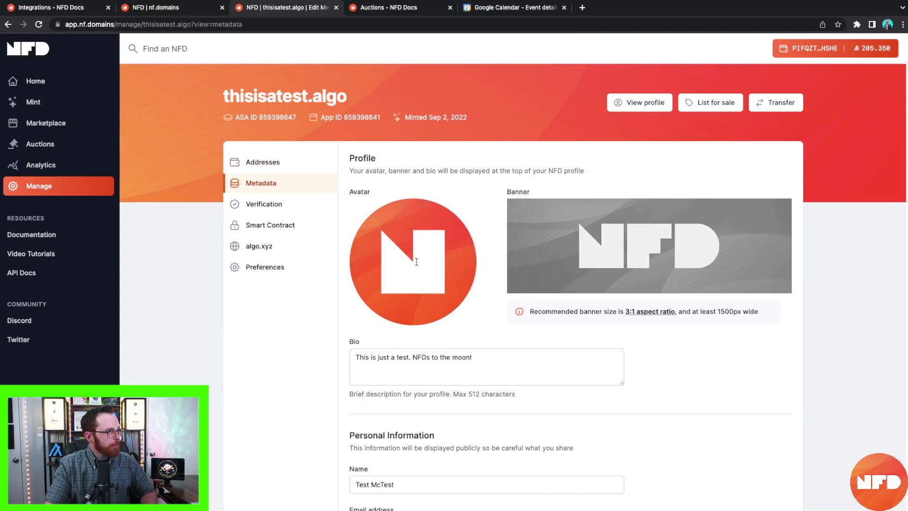
{"action": "left_click", "coordinate": [414, 263]}
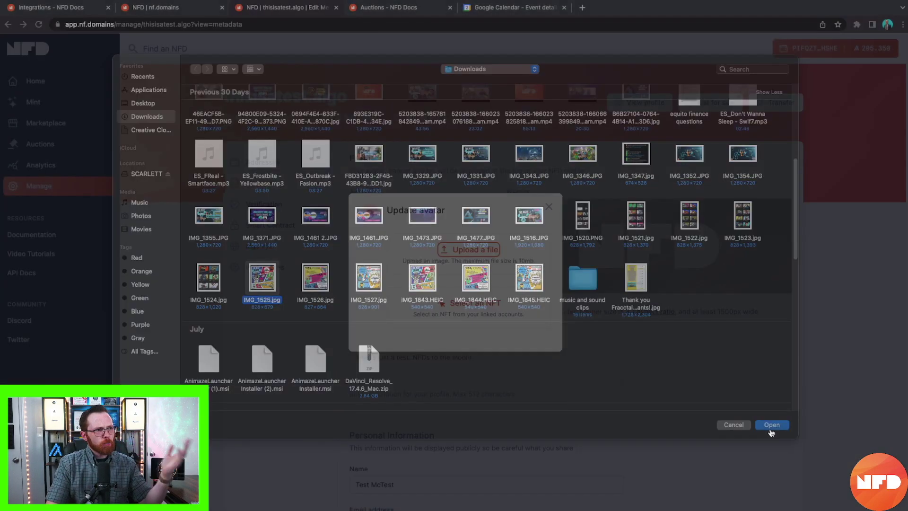
{"action": "left_click", "coordinate": [771, 430]}
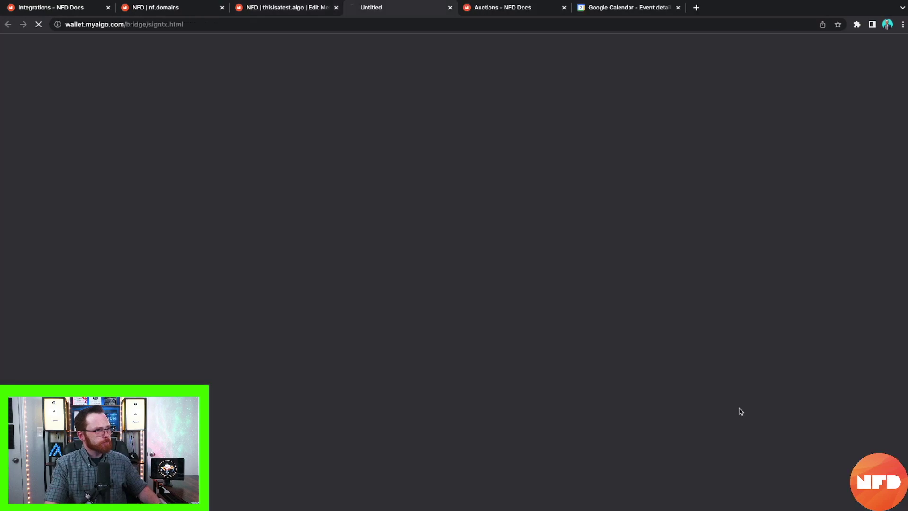
{"action": "type", "text": "****"}
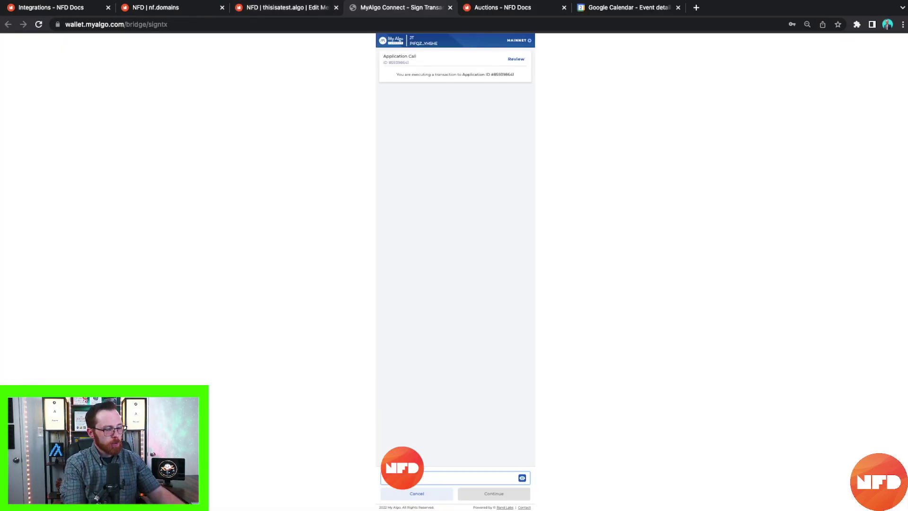
{"action": "type", "text": "****"}
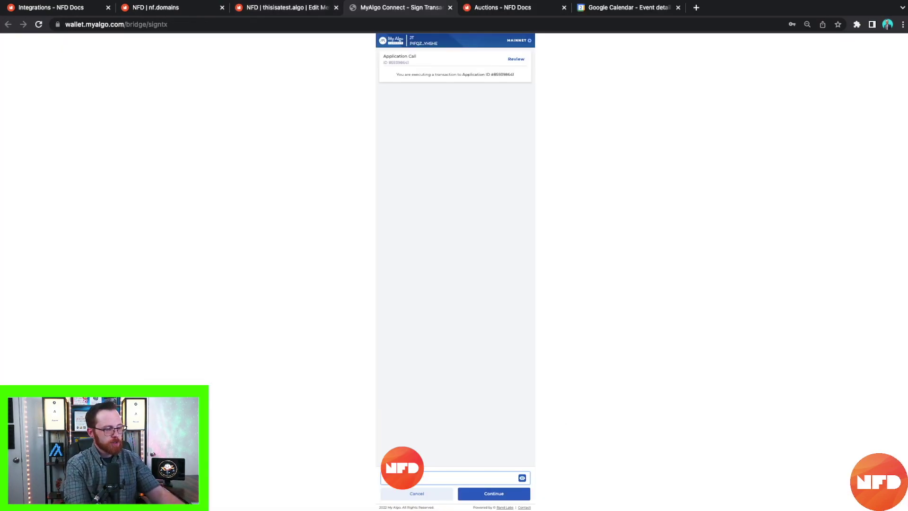
{"action": "key", "text": "Return"}
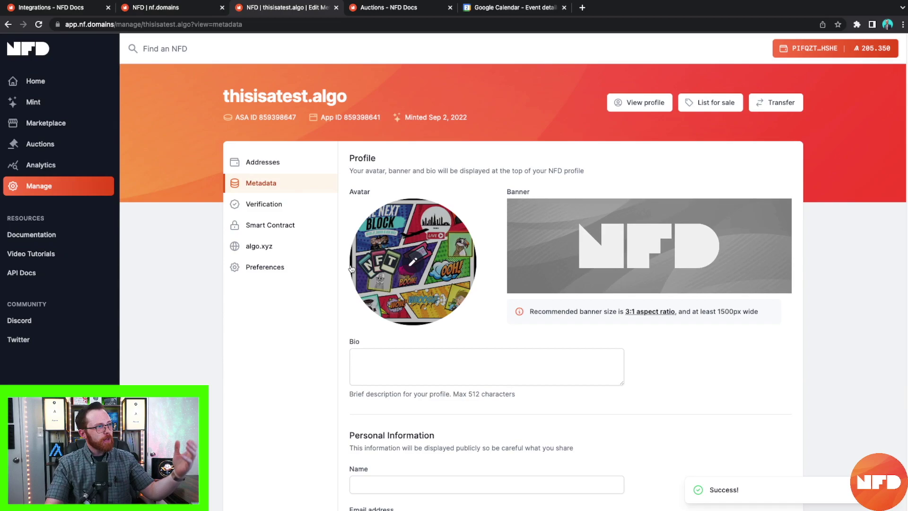
{"action": "left_click", "coordinate": [445, 255]}
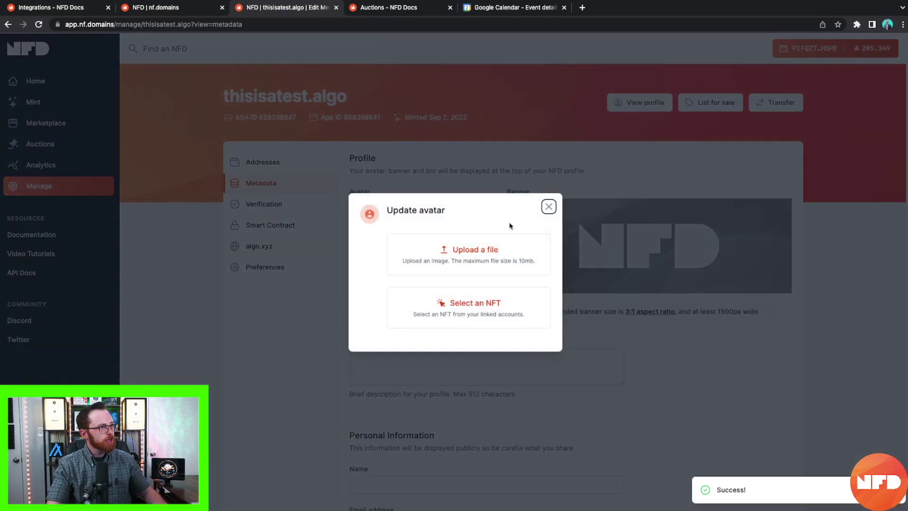
{"action": "left_click", "coordinate": [549, 206]}
Upload IMG_1800.JPG from Downloads as the profile banner and sign the transaction with the MyAlgo wallet password.
{"action": "left_click", "coordinate": [647, 247]}
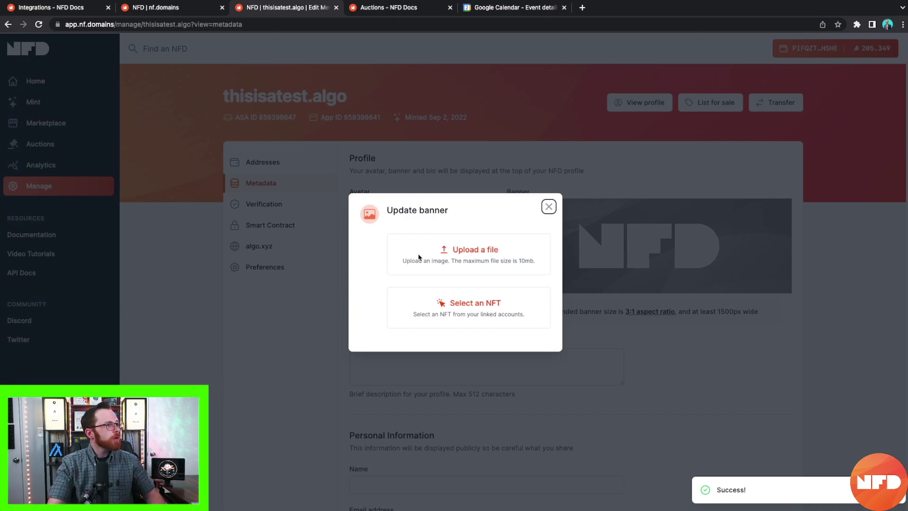
{"action": "left_click", "coordinate": [482, 256]}
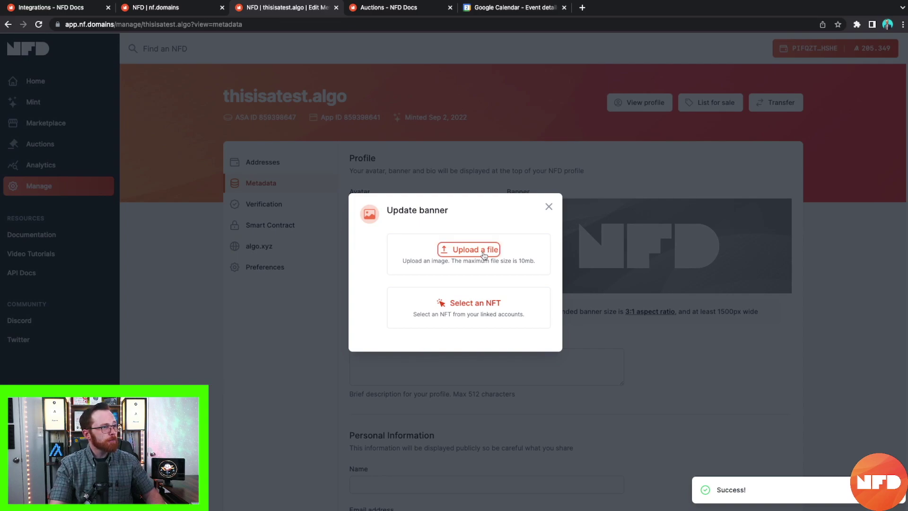
{"action": "left_click", "coordinate": [481, 254]}
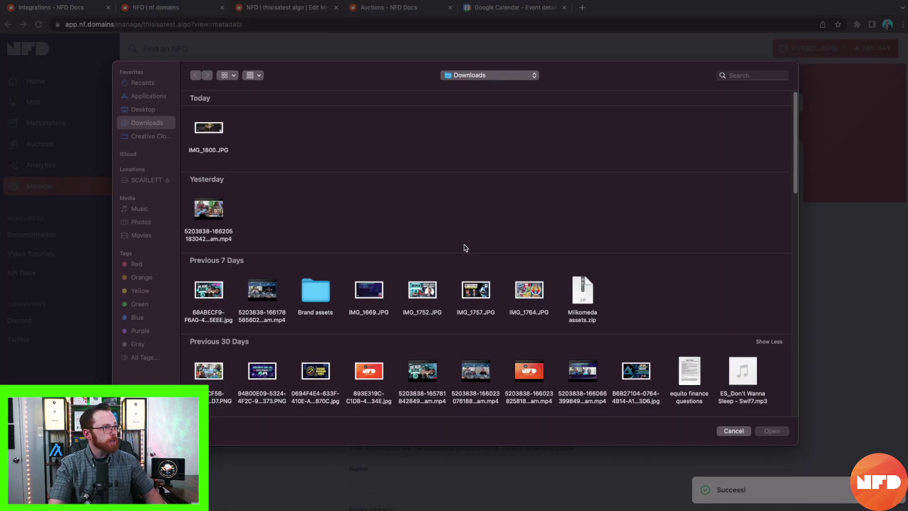
{"action": "left_click", "coordinate": [206, 127]}
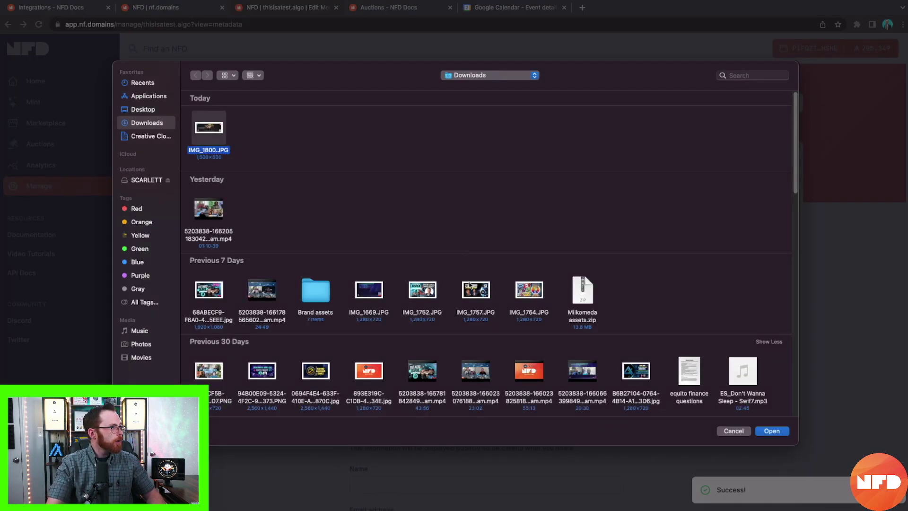
{"action": "left_click", "coordinate": [770, 431]}
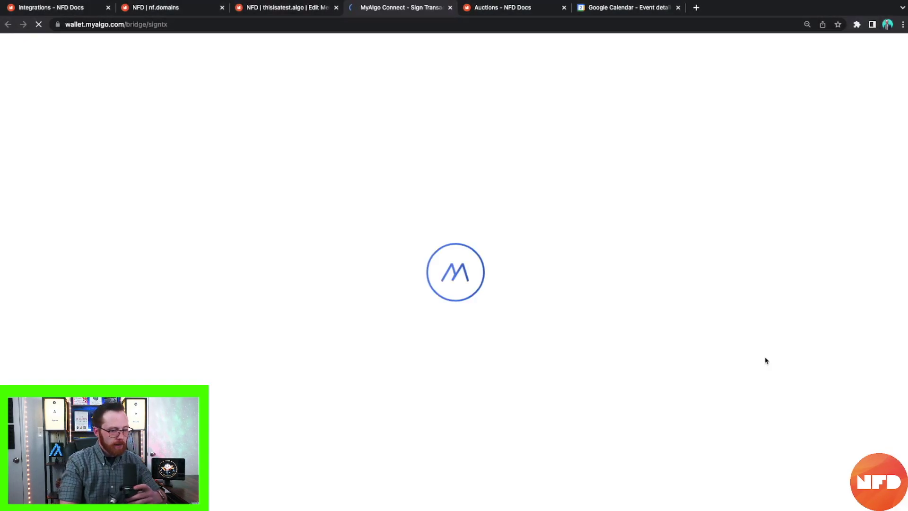
{"action": "type", "text": "***"}
{"action": "key", "text": "Return"}
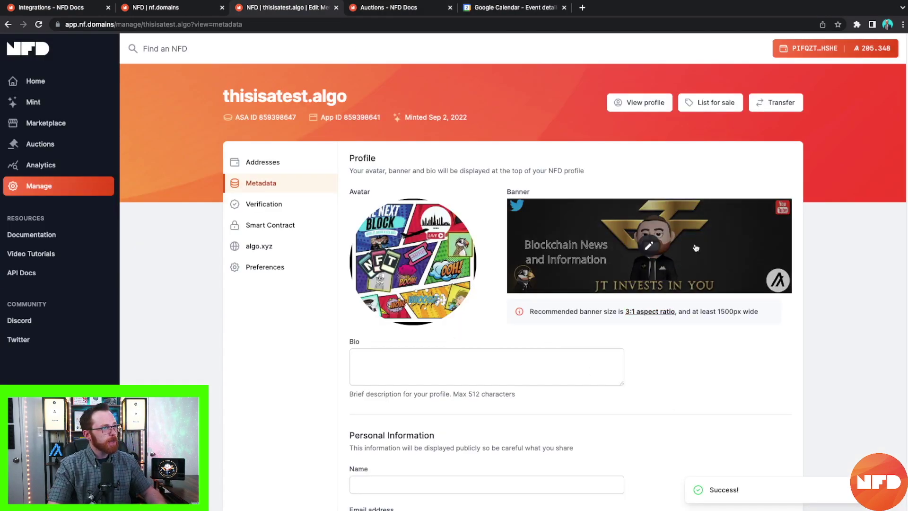
Write the profile bio as "this is a test. NFDs to the moon".
{"action": "scroll", "coordinate": [693, 240], "scroll_direction": "down", "scroll_amount": 2}
{"action": "left_click", "coordinate": [486, 287]}
{"action": "type", "text": "this is a test. NFDs to the moon"}
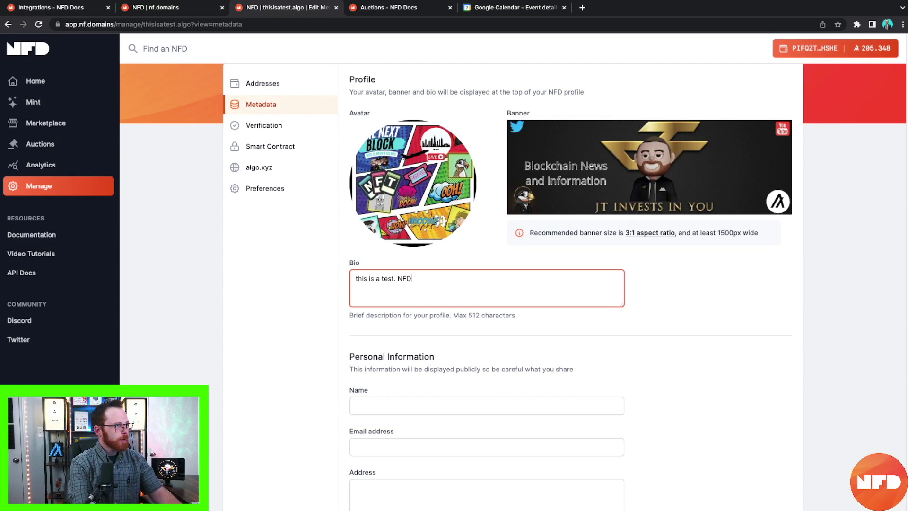
Fill in the name, email address and postal address under Personal Information with test details.
{"action": "left_click", "coordinate": [378, 405]}
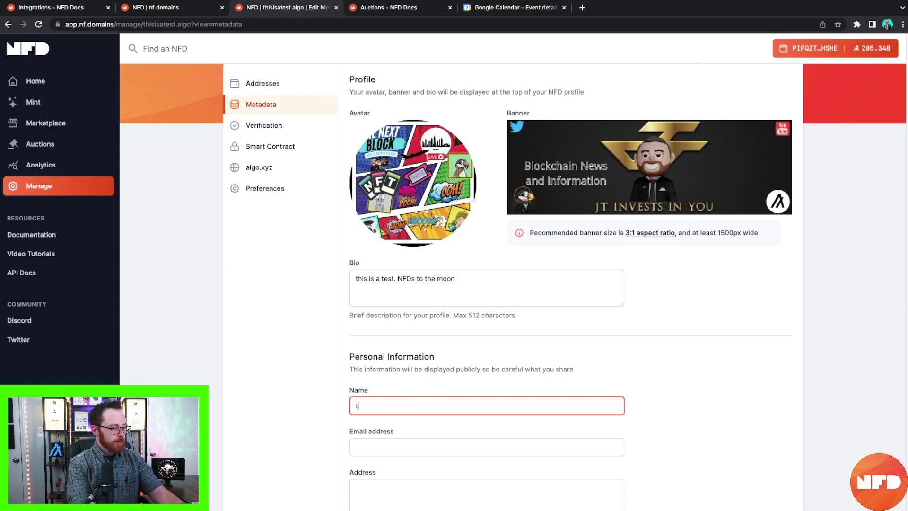
{"action": "type", "text": "test mctest"}
{"action": "left_click", "coordinate": [356, 447]}
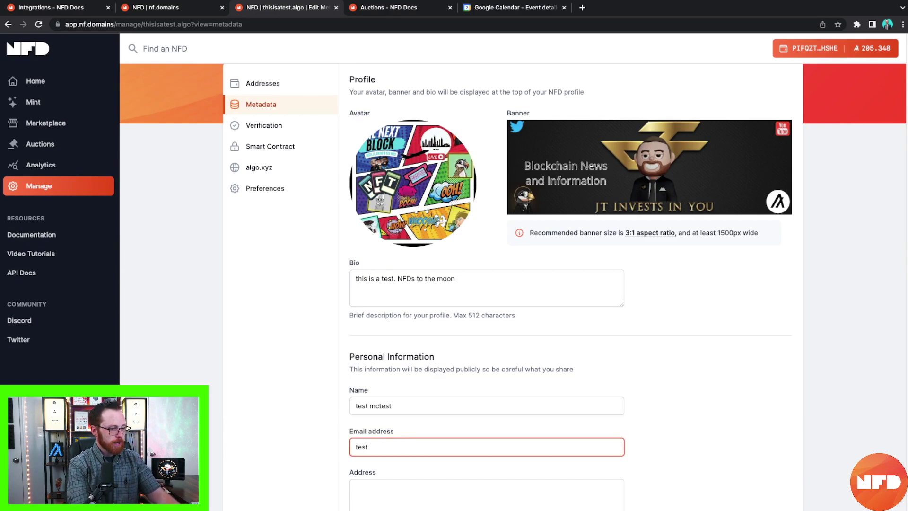
{"action": "type", "text": "test@test.com"}
{"action": "key", "text": "Tab"}
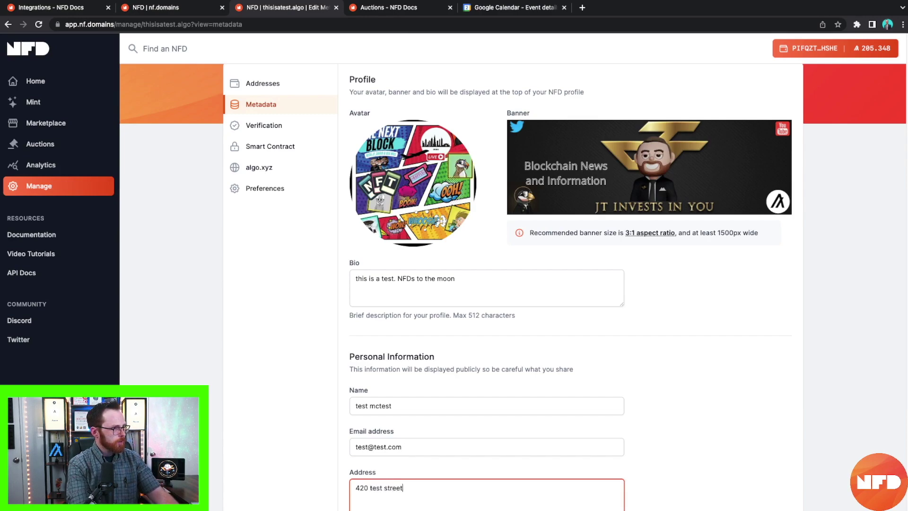
{"action": "type", "text": "sting,ohio"}
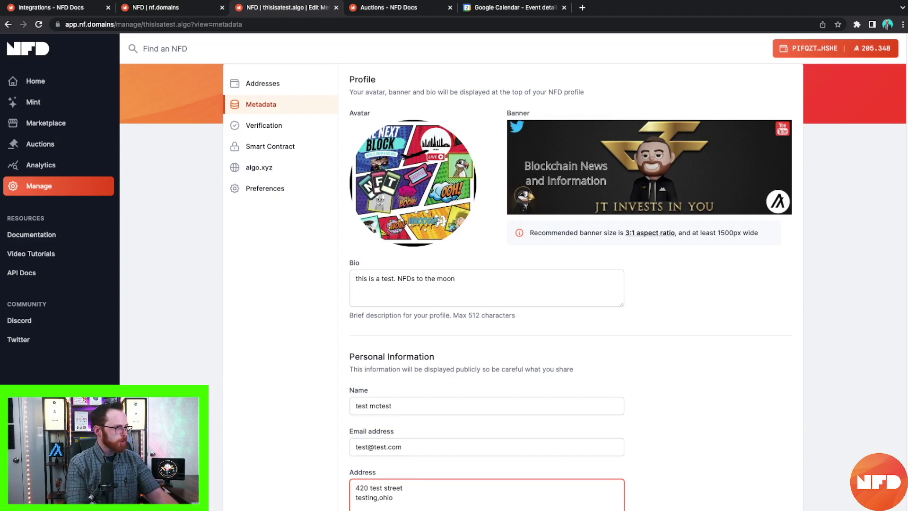
{"action": "scroll", "coordinate": [394, 263], "scroll_direction": "down", "scroll_amount": 7}
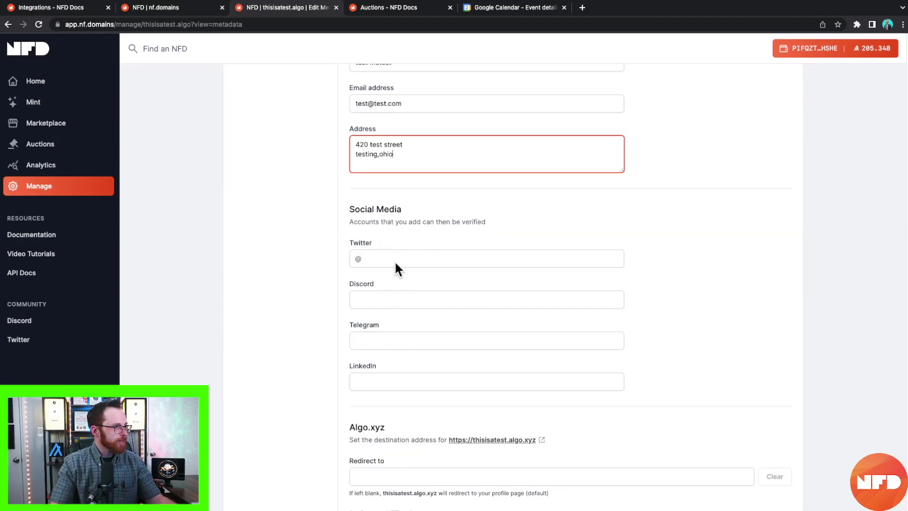
{"action": "scroll", "coordinate": [412, 341], "scroll_direction": "down", "scroll_amount": 2}
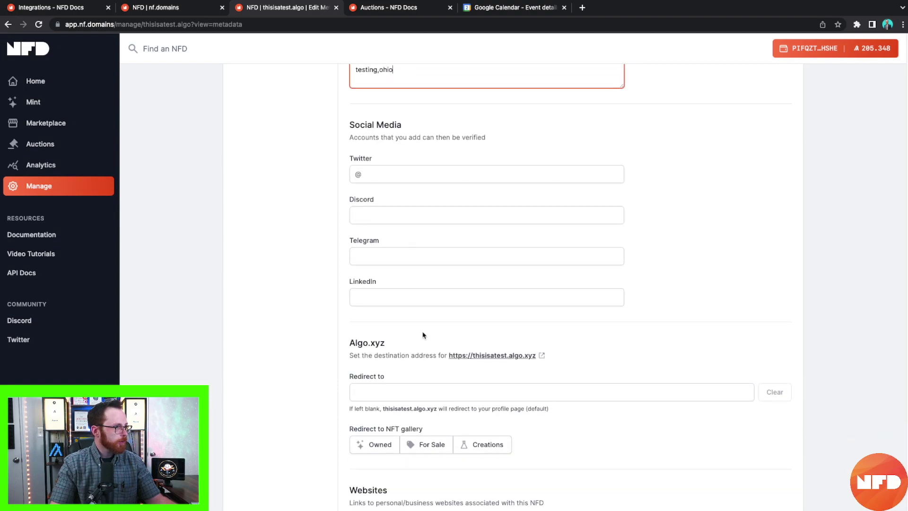
{"action": "scroll", "coordinate": [423, 355], "scroll_direction": "down", "scroll_amount": 3}
{"action": "left_click", "coordinate": [397, 226]}
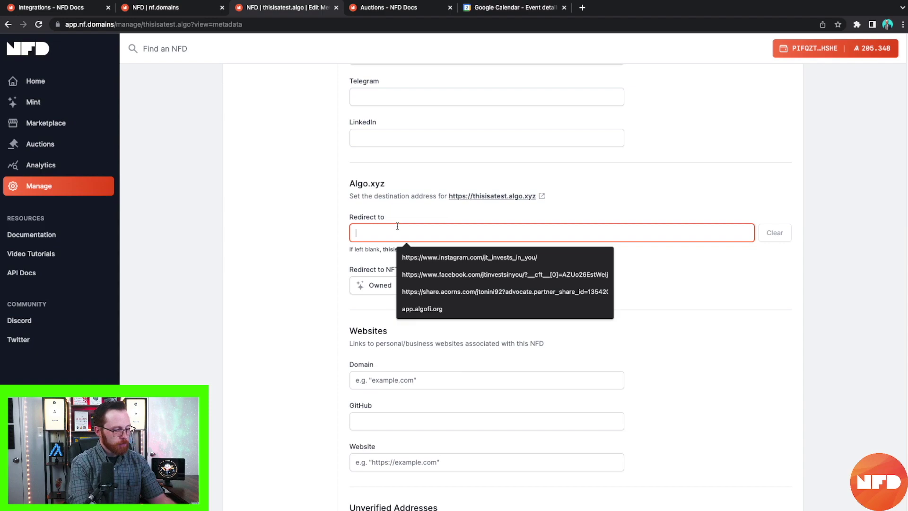
{"action": "type", "text": "https://"}
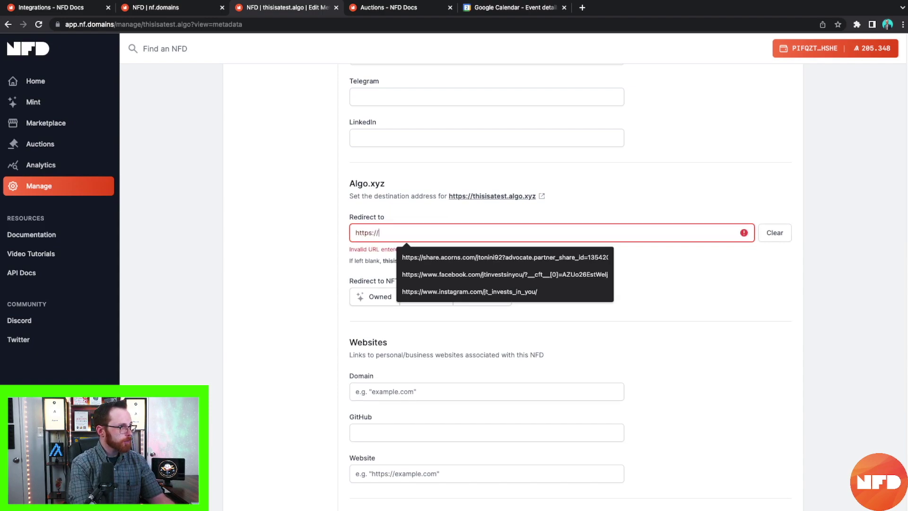
{"action": "type", "text": "youtube.com/c/jtinvestsinyou"}
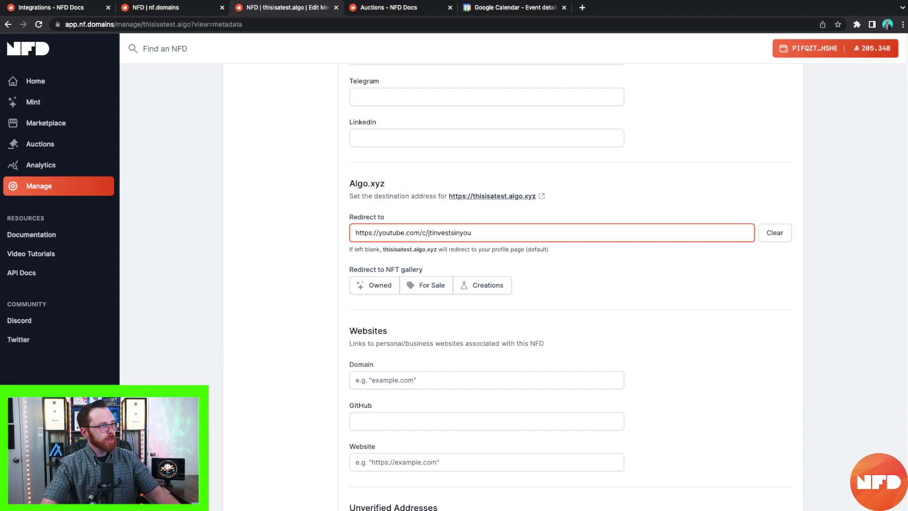
{"action": "left_click", "coordinate": [585, 265]}
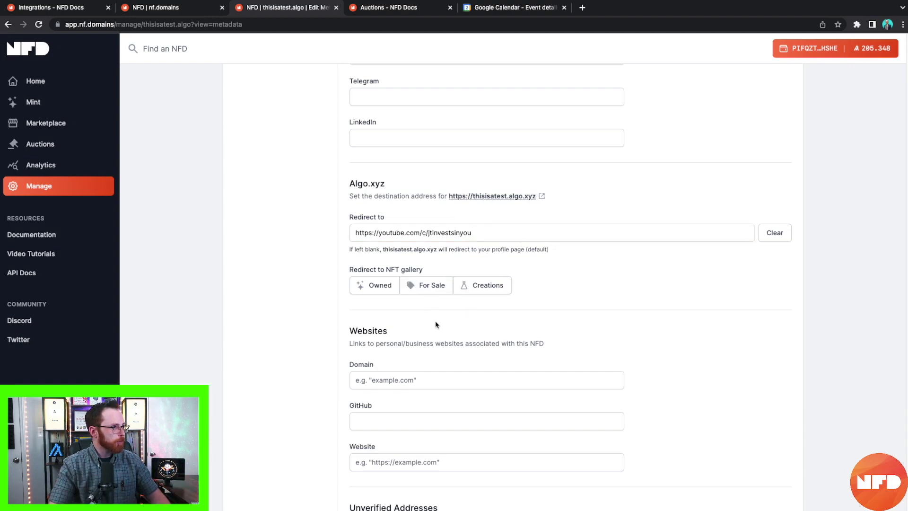
{"action": "scroll", "coordinate": [430, 325], "scroll_direction": "down", "scroll_amount": 2}
{"action": "left_click", "coordinate": [485, 289]}
{"action": "type", "text": "https://"}
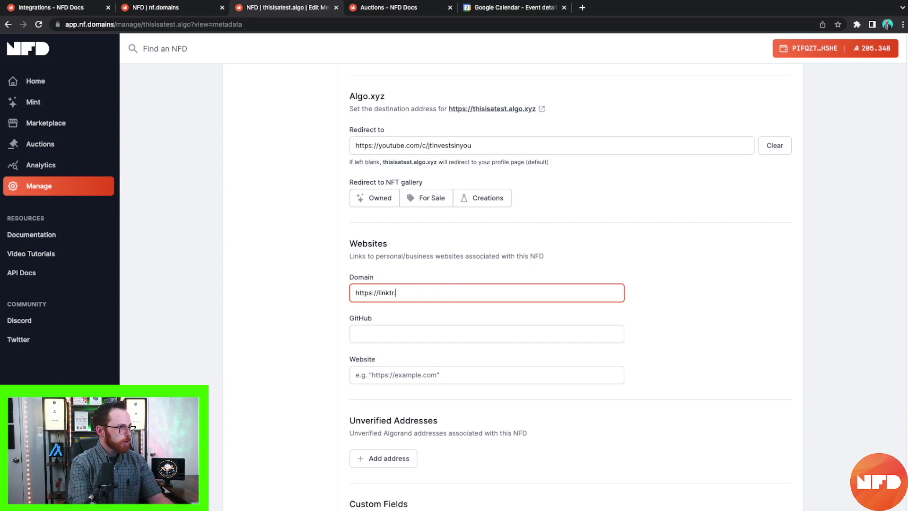
{"action": "type", "text": "linktr.ee"}
{"action": "type", "text": "/jtinvestsinyou"}
Copy the linktr.ee link from the Domain field into the Website field and clear the Domain field.
{"action": "triple_click", "coordinate": [436, 293]}
{"action": "right_click", "coordinate": [438, 293]}
{"action": "left_click", "coordinate": [467, 368]}
{"action": "left_click", "coordinate": [426, 374]}
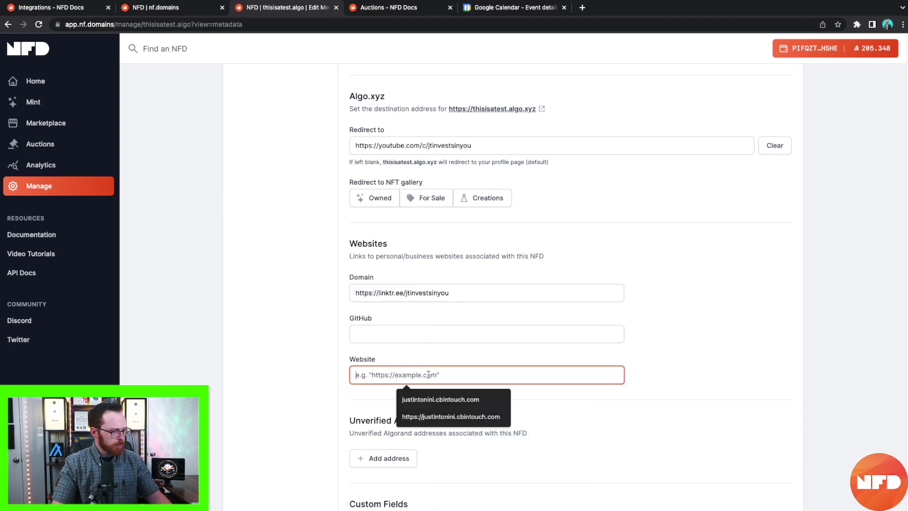
{"action": "key", "text": "super+v"}
{"action": "left_click_drag", "start_coordinate": [452, 293], "coordinate": [311, 290]}
{"action": "key", "text": "BackSpace"}
Add a custom field named "birthday" to the NFD and fill in the date of birth.
{"action": "scroll", "coordinate": [331, 330], "scroll_direction": "down", "scroll_amount": 4}
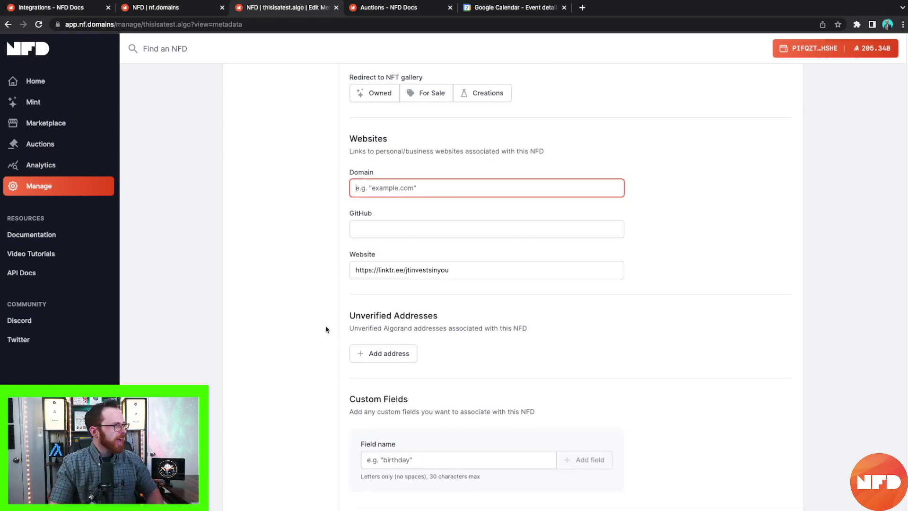
{"action": "scroll", "coordinate": [329, 307], "scroll_direction": "down", "scroll_amount": 2}
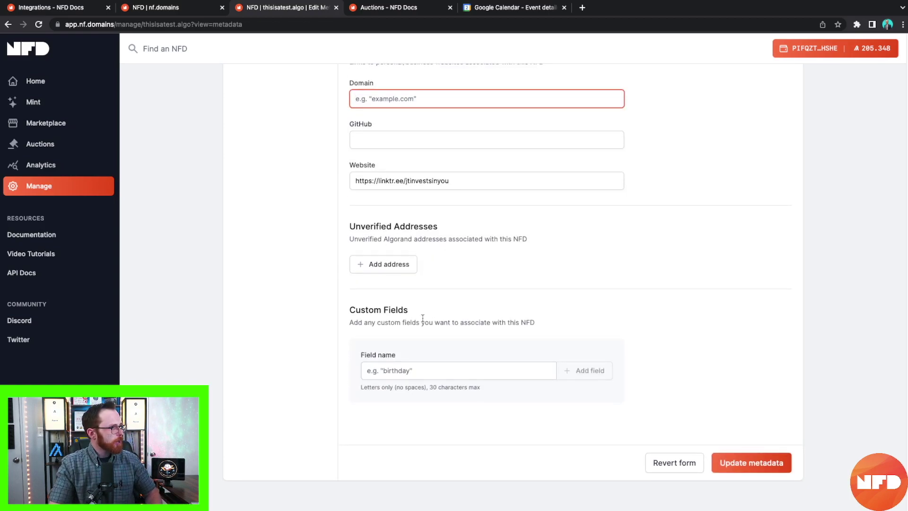
{"action": "left_click", "coordinate": [410, 369]}
{"action": "type", "text": "birthday"}
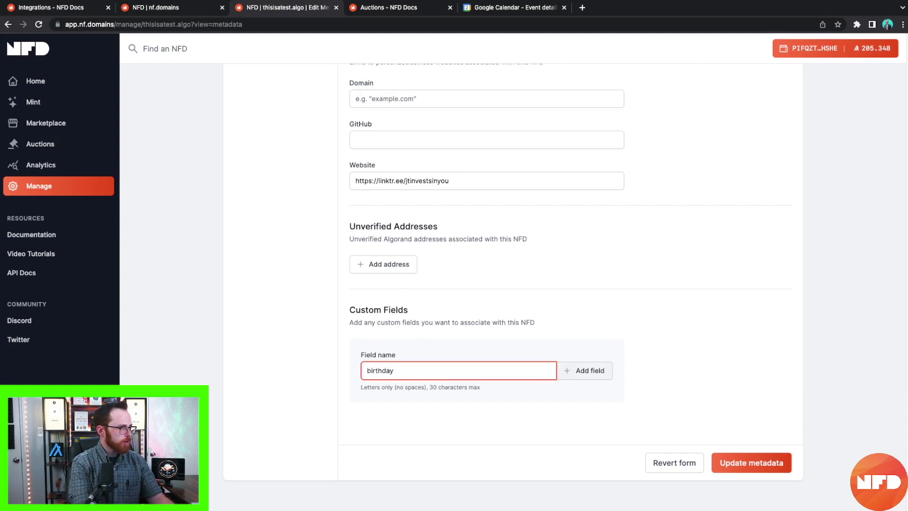
{"action": "left_click", "coordinate": [588, 373]}
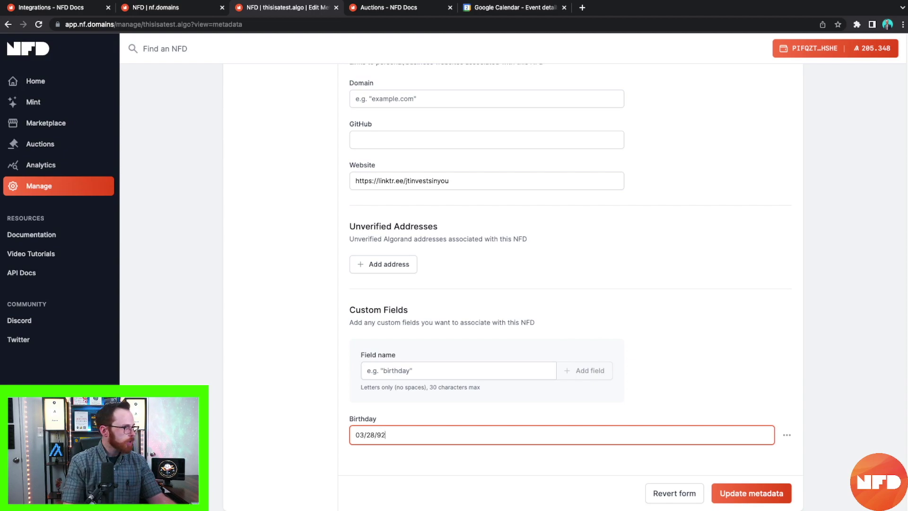
Submit the metadata update for thisisatest.algo, dismiss the transaction notice, and review the saved profile details.
{"action": "scroll", "coordinate": [658, 486], "scroll_direction": "down", "scroll_amount": 2}
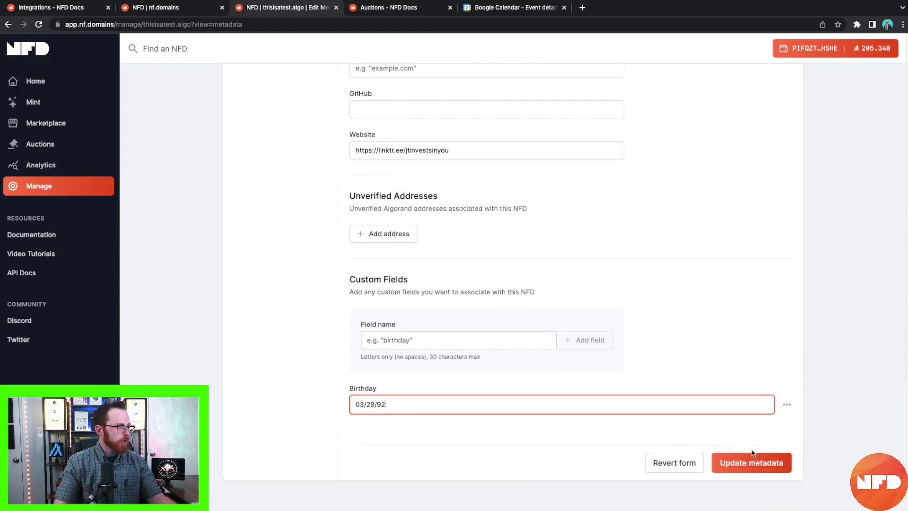
{"action": "left_click", "coordinate": [754, 462]}
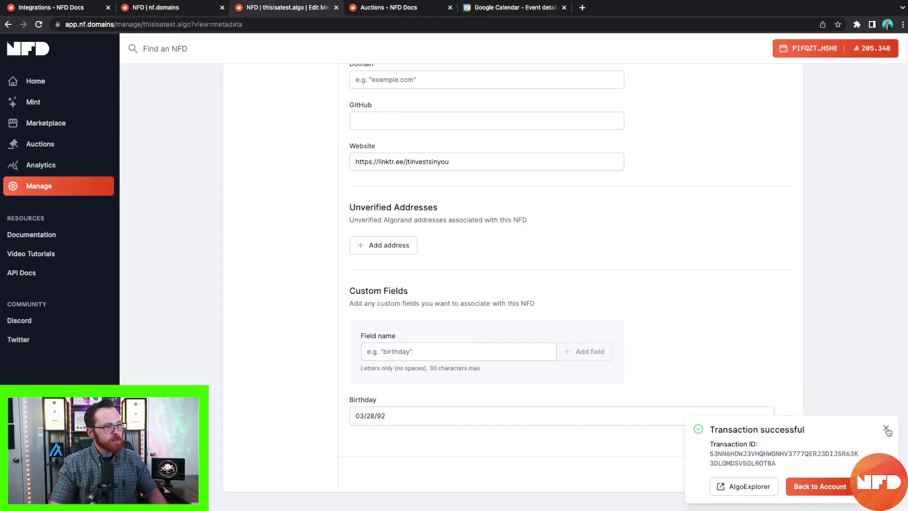
{"action": "left_click", "coordinate": [886, 429]}
{"action": "scroll", "coordinate": [767, 357], "scroll_direction": "up", "scroll_amount": 15}
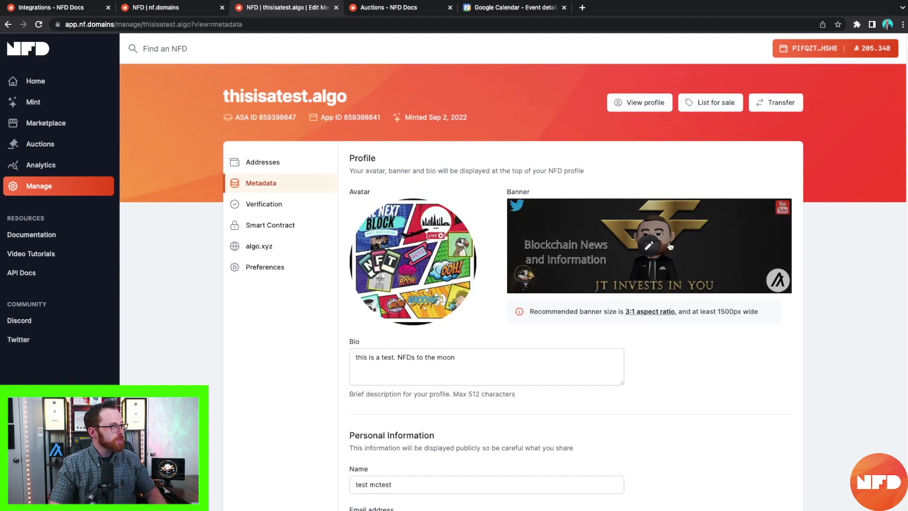
{"action": "scroll", "coordinate": [590, 381], "scroll_direction": "down", "scroll_amount": 15}
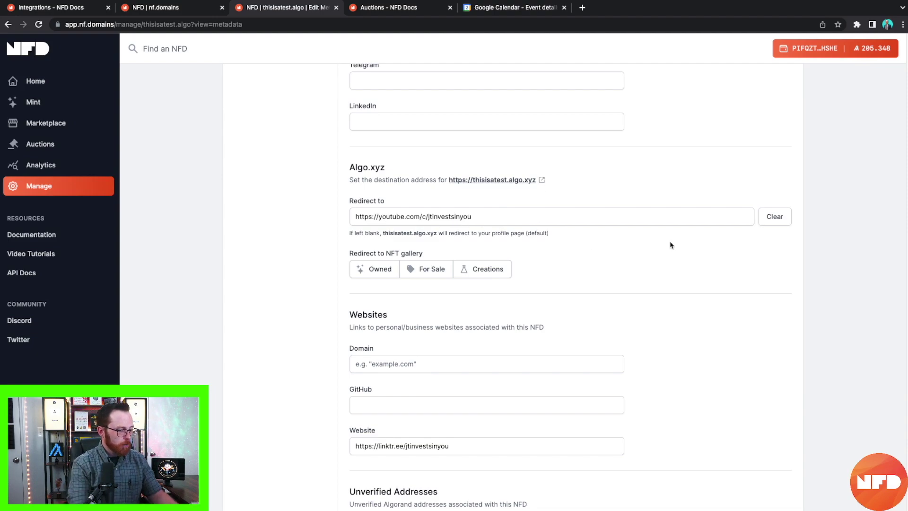
Load thisisatest.algo.xyz in a new browser tab to test its redirect.
{"action": "key", "text": "ctrl+t"}
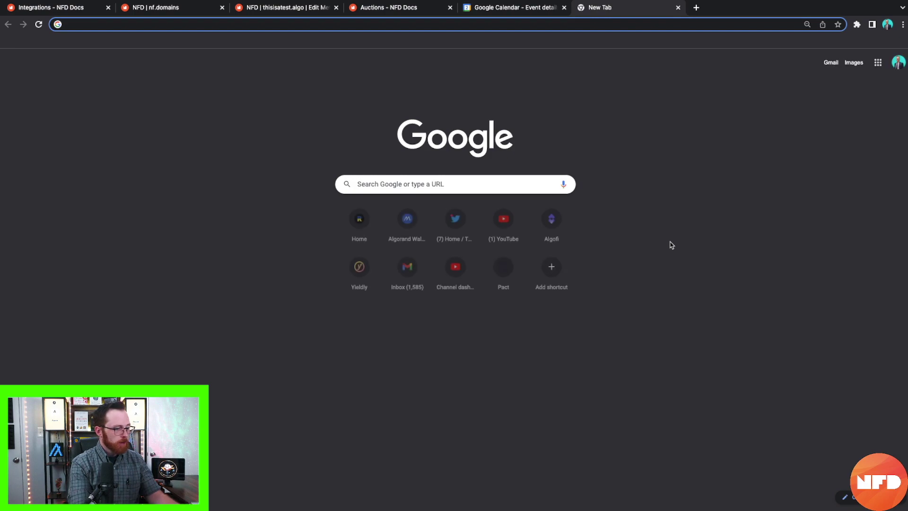
{"action": "type", "text": "thisisatest"}
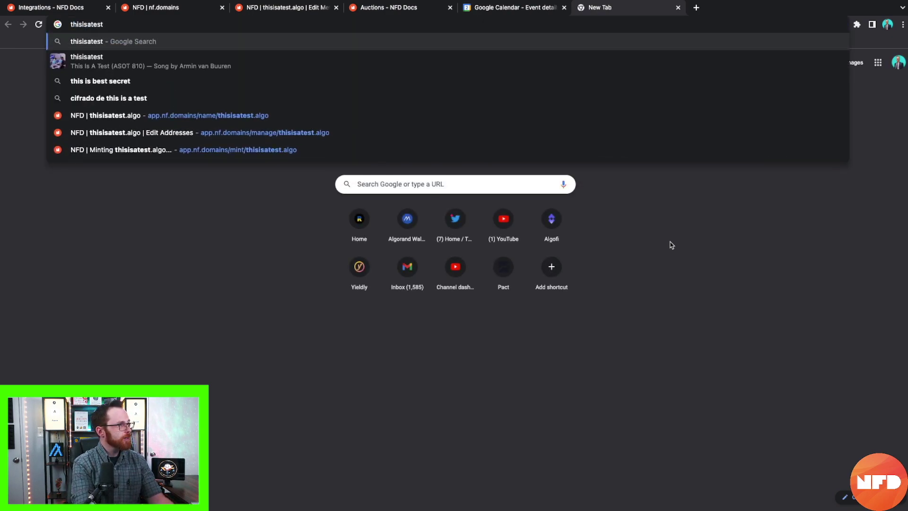
{"action": "type", "text": ".algo.xyz"}
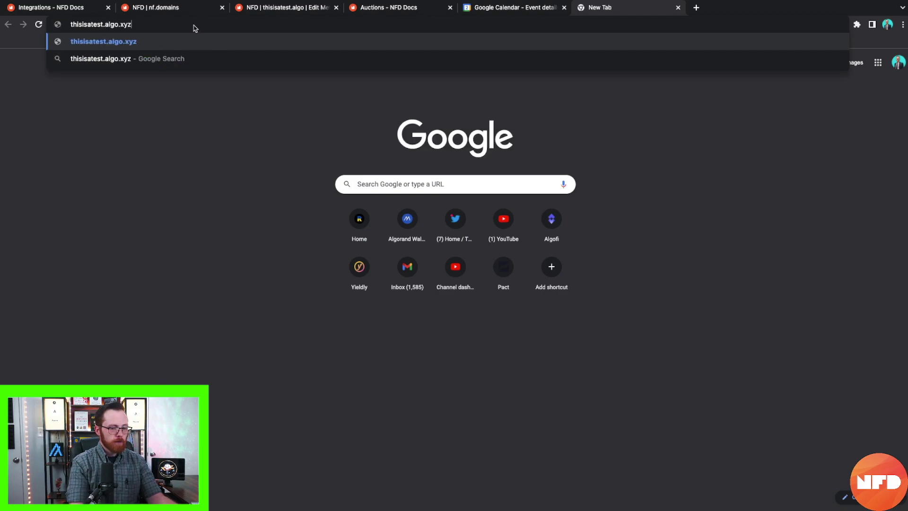
{"action": "key", "text": "Return"}
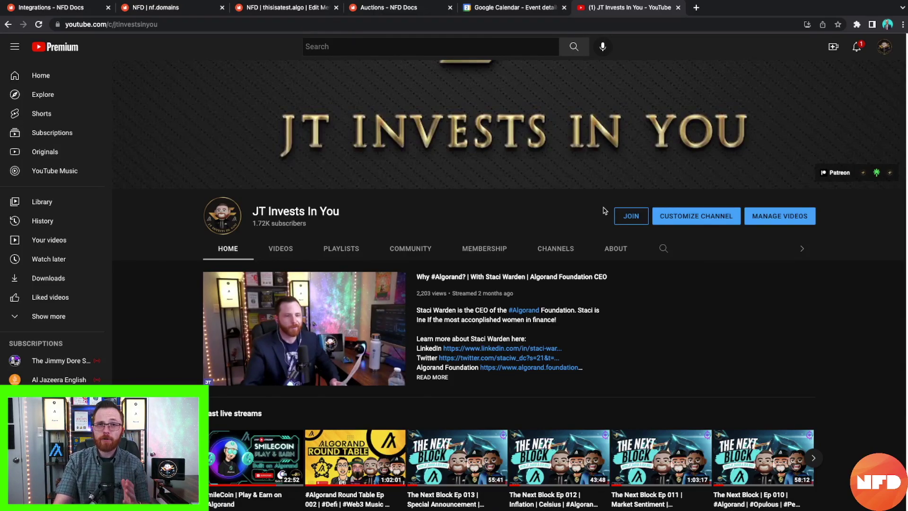
Return to the NFD account management page and open the thisisatest.algo profile details.
{"action": "left_click", "coordinate": [289, 8]}
{"action": "scroll", "coordinate": [277, 202], "scroll_direction": "up", "scroll_amount": 10}
{"action": "key", "text": "alt+Left"}
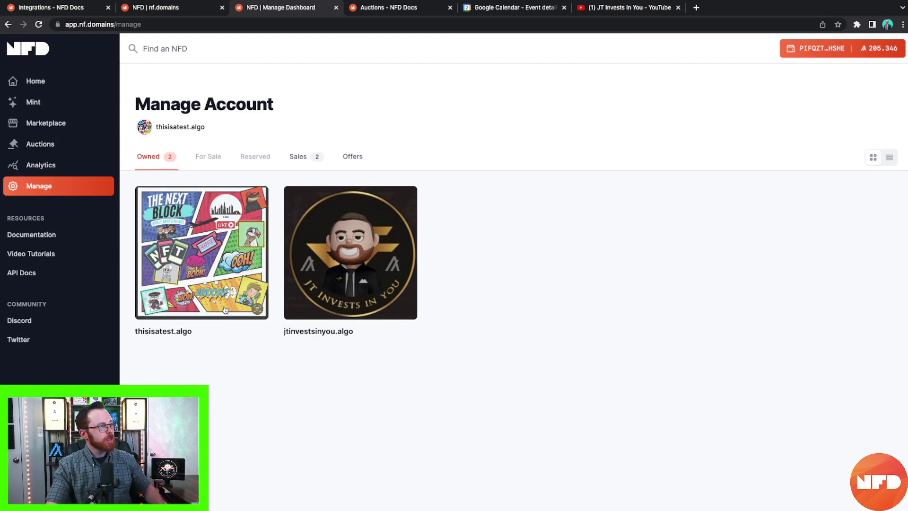
{"action": "left_click", "coordinate": [231, 229]}
{"action": "scroll", "coordinate": [235, 341], "scroll_direction": "down", "scroll_amount": 5}
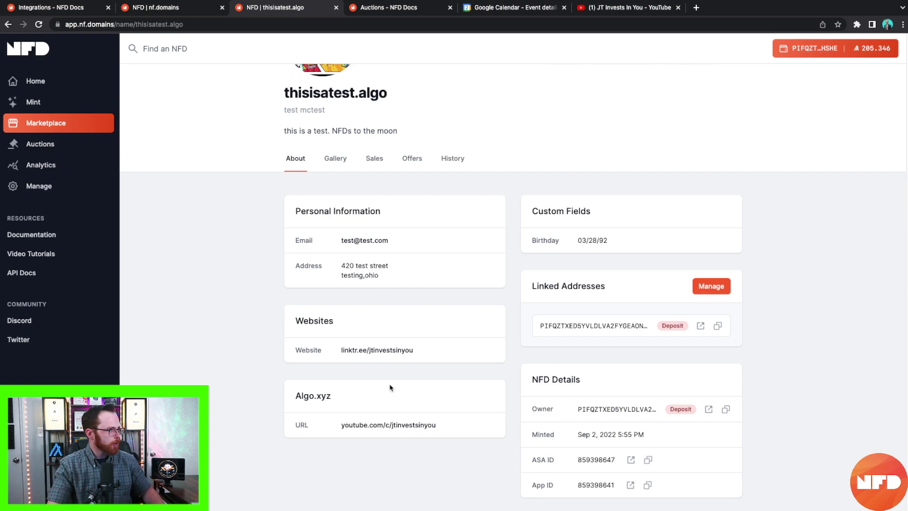
Test the profile's linktr.ee website link and its Algo.xyz YouTube link, and close the YouTube page opened from the profile.
{"action": "left_click", "coordinate": [386, 358]}
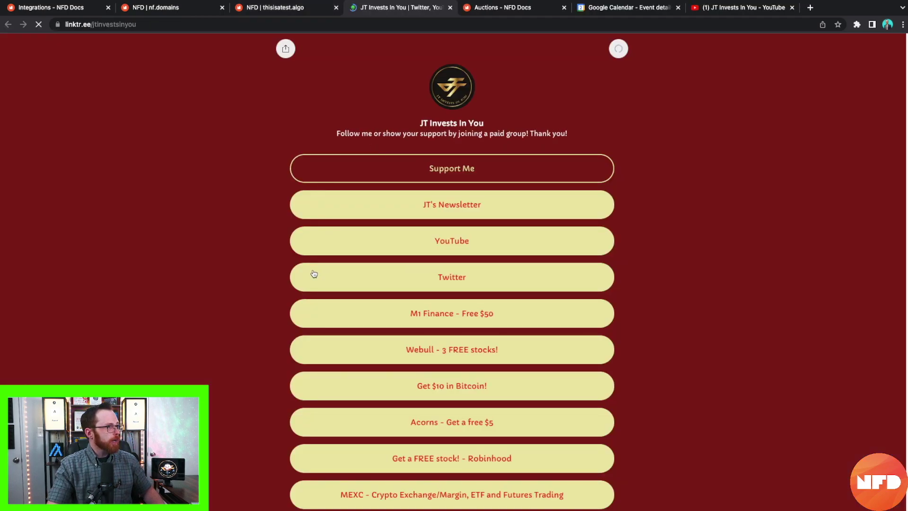
{"action": "scroll", "coordinate": [326, 46], "scroll_direction": "down", "scroll_amount": 3}
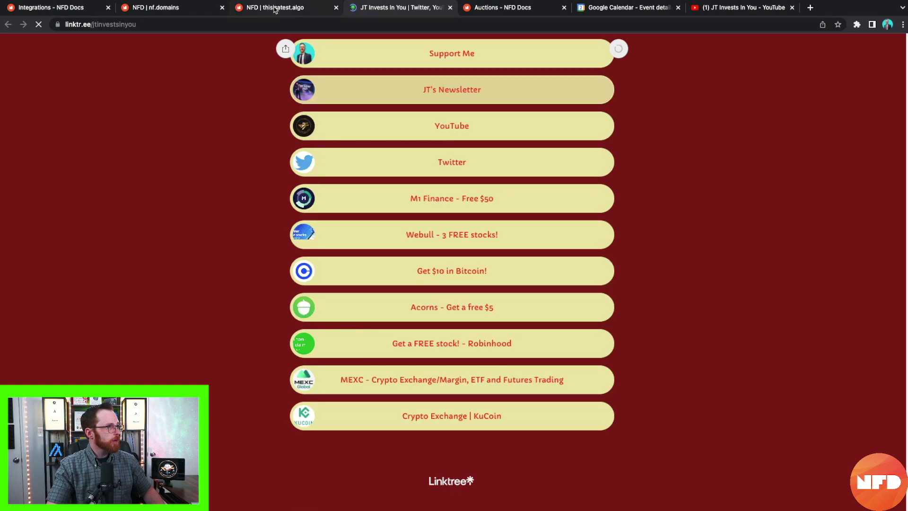
{"action": "left_click", "coordinate": [276, 8]}
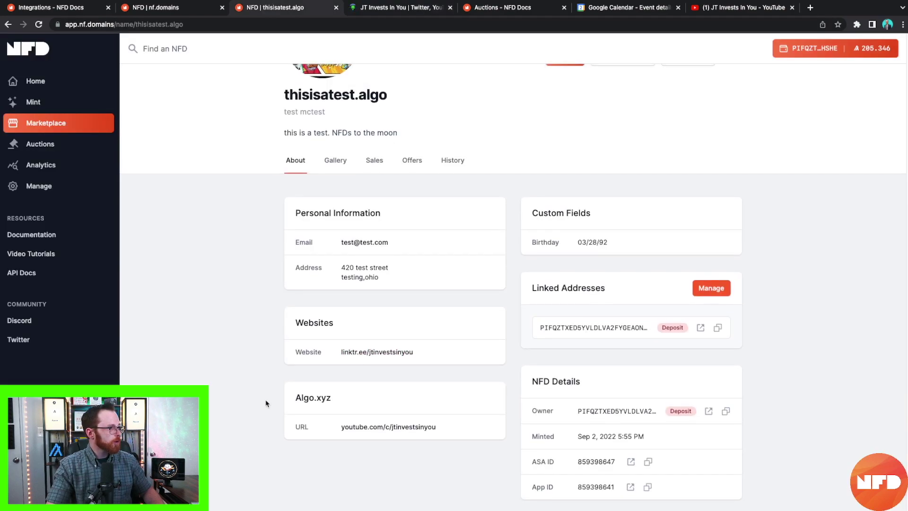
{"action": "left_click", "coordinate": [365, 427]}
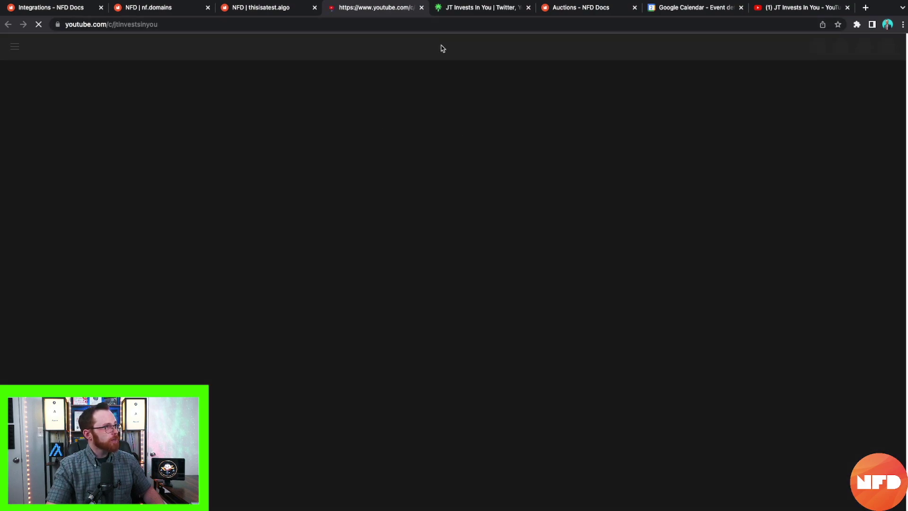
{"action": "left_click", "coordinate": [285, 10]}
{"action": "left_click", "coordinate": [421, 8]}
{"action": "scroll", "coordinate": [582, 331], "scroll_direction": "down", "scroll_amount": 1}
{"action": "scroll", "coordinate": [583, 362], "scroll_direction": "up", "scroll_amount": 2}
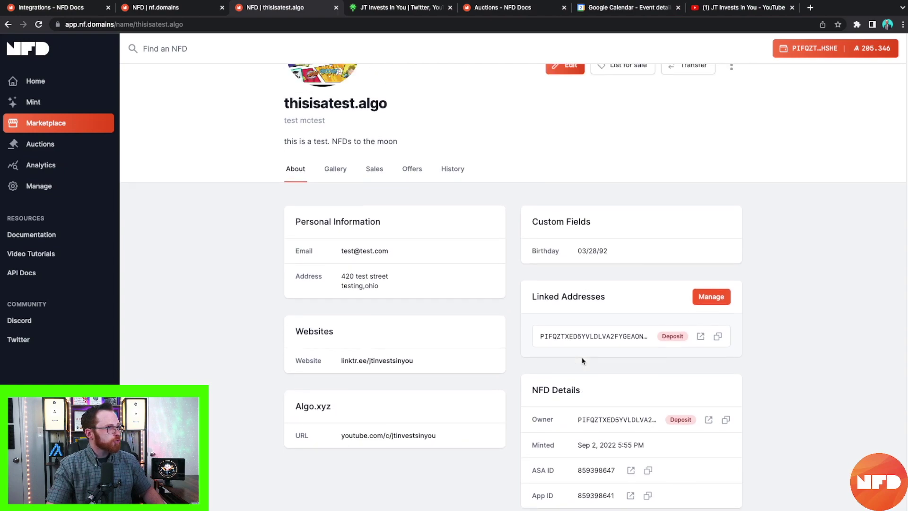
View the NFT gallery of thisisatest.algo and look through the owned items.
{"action": "scroll", "coordinate": [582, 361], "scroll_direction": "up", "scroll_amount": 4}
{"action": "left_click", "coordinate": [329, 349]}
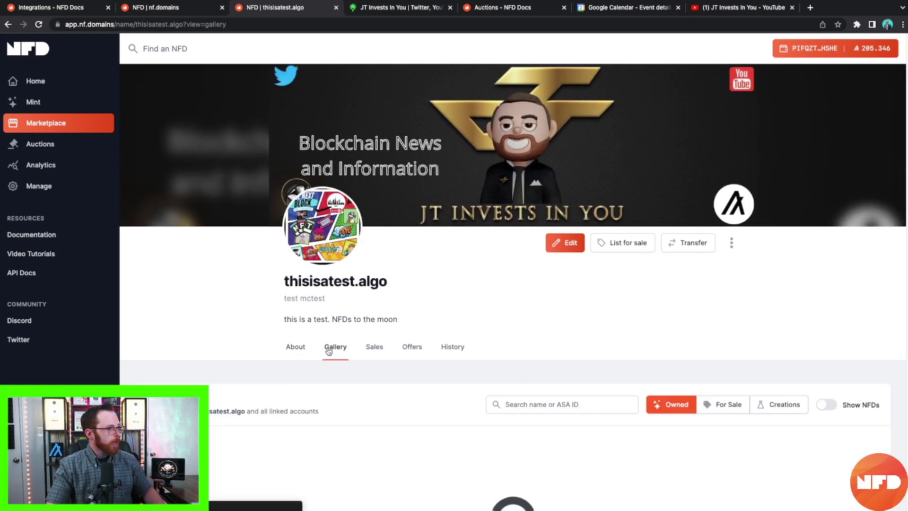
{"action": "scroll", "coordinate": [237, 359], "scroll_direction": "down", "scroll_amount": 2}
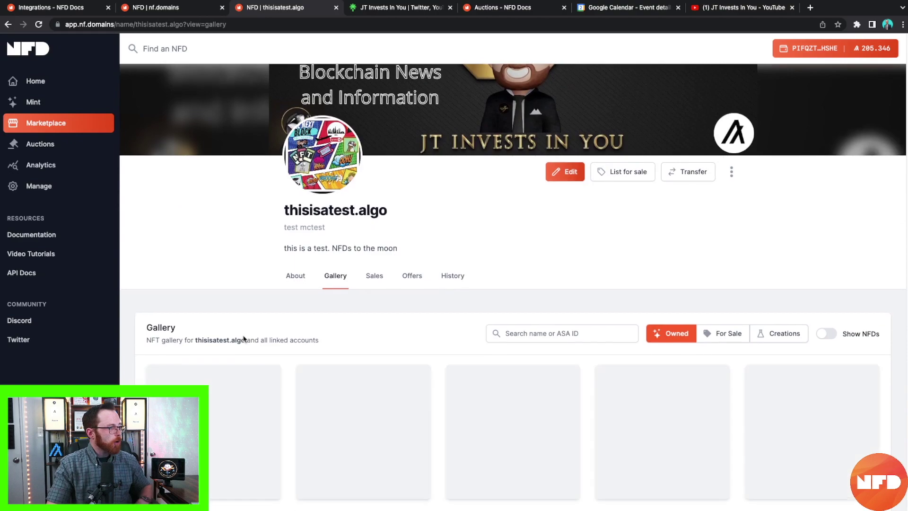
{"action": "scroll", "coordinate": [246, 341], "scroll_direction": "down", "scroll_amount": 5}
{"action": "scroll", "coordinate": [489, 111], "scroll_direction": "up", "scroll_amount": 2}
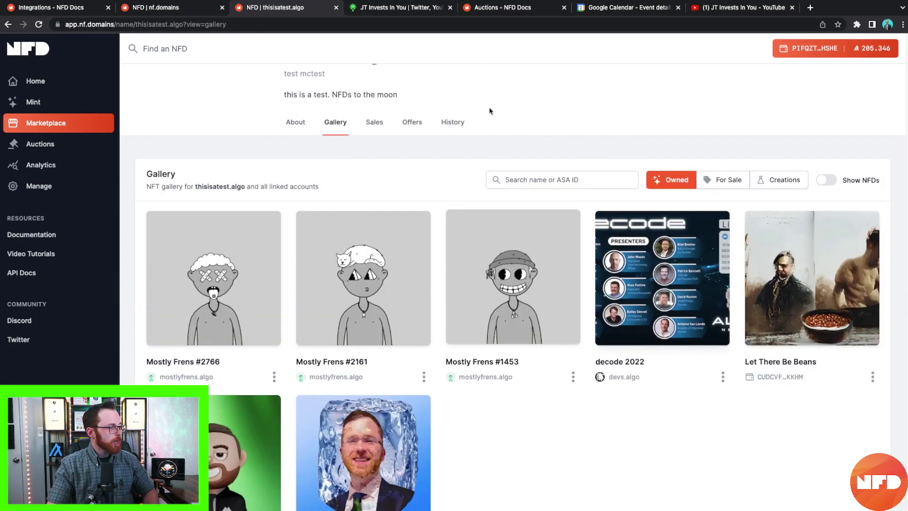
{"action": "scroll", "coordinate": [487, 264], "scroll_direction": "down", "scroll_amount": 1}
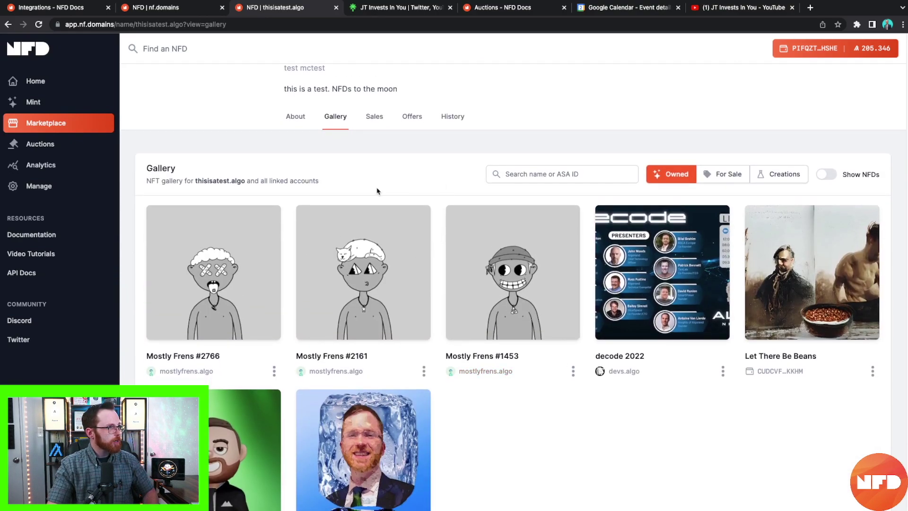
Review the sales, offers and metadata change history of thisisatest.algo.
{"action": "left_click", "coordinate": [374, 116]}
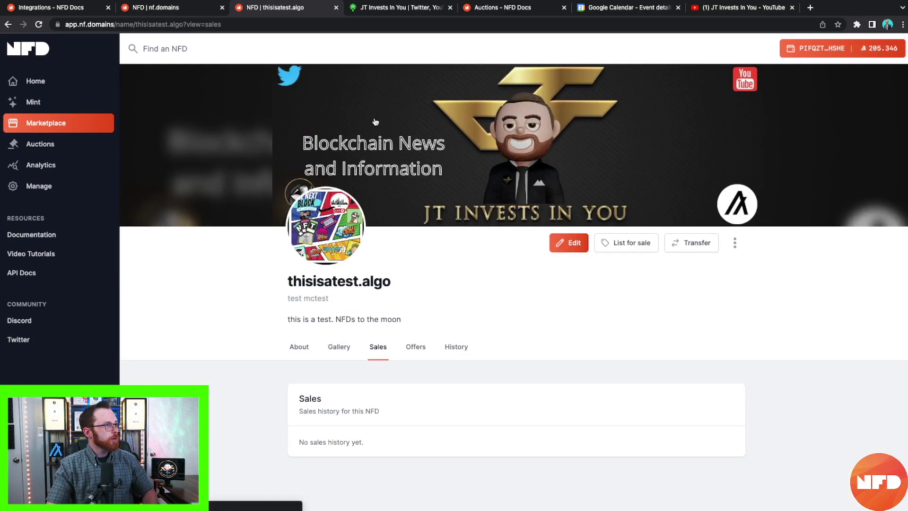
{"action": "scroll", "coordinate": [481, 314], "scroll_direction": "down", "scroll_amount": 1}
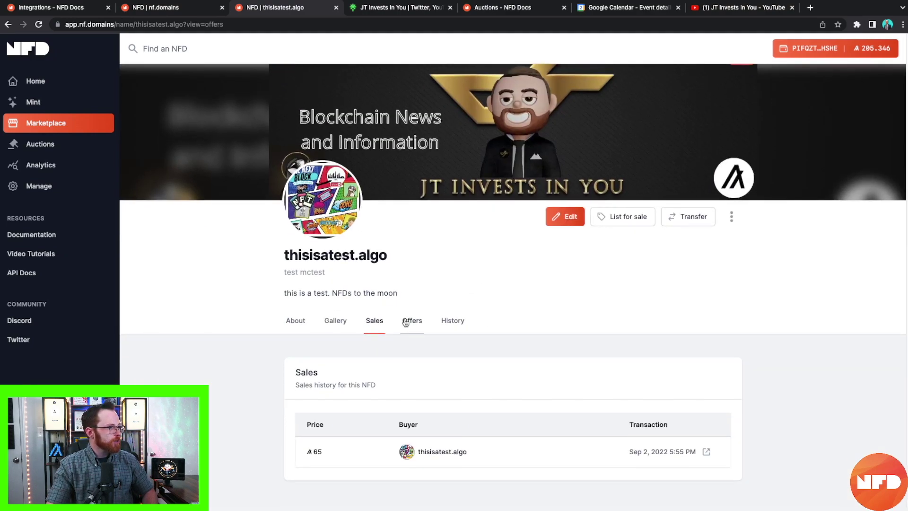
{"action": "left_click", "coordinate": [412, 320]}
{"action": "left_click", "coordinate": [463, 342]}
{"action": "scroll", "coordinate": [463, 321], "scroll_direction": "down", "scroll_amount": 1}
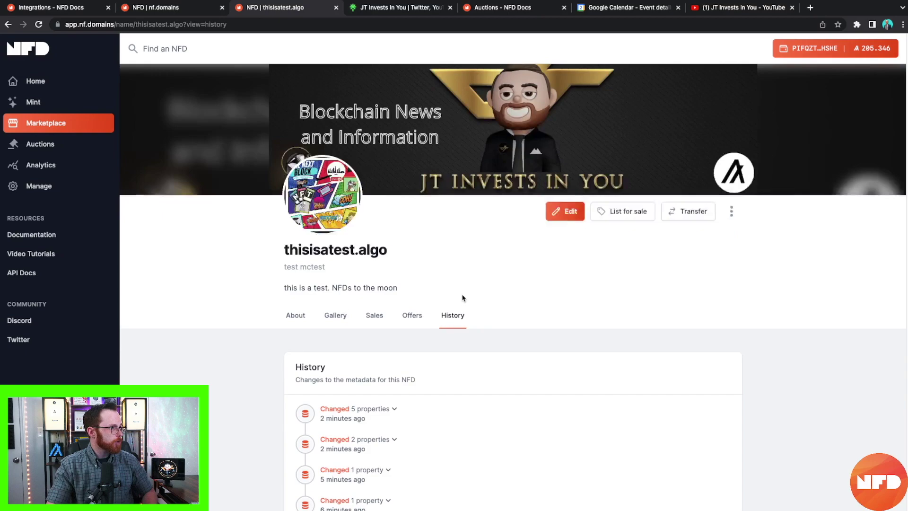
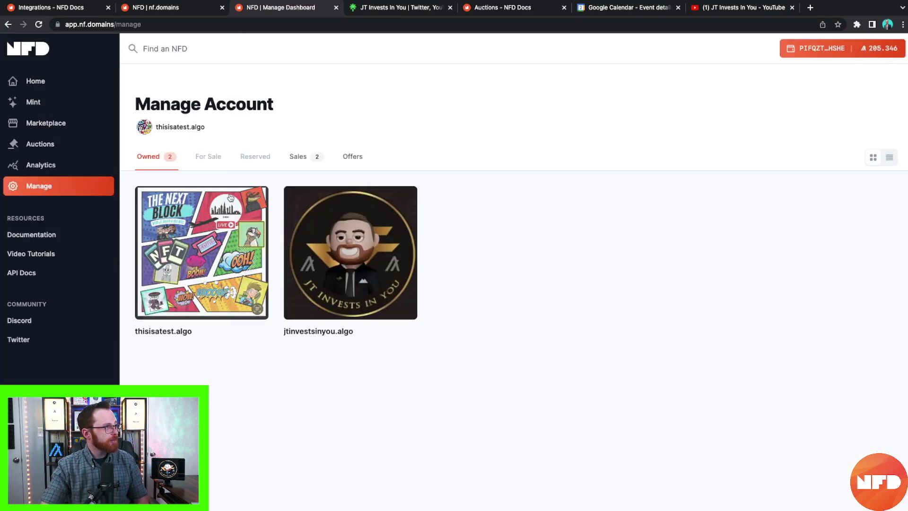
Prepare a transfer of thisisatest.algo to thenextblock.algo with the gift option enabled, and go back without transferring.
{"action": "left_click", "coordinate": [229, 247]}
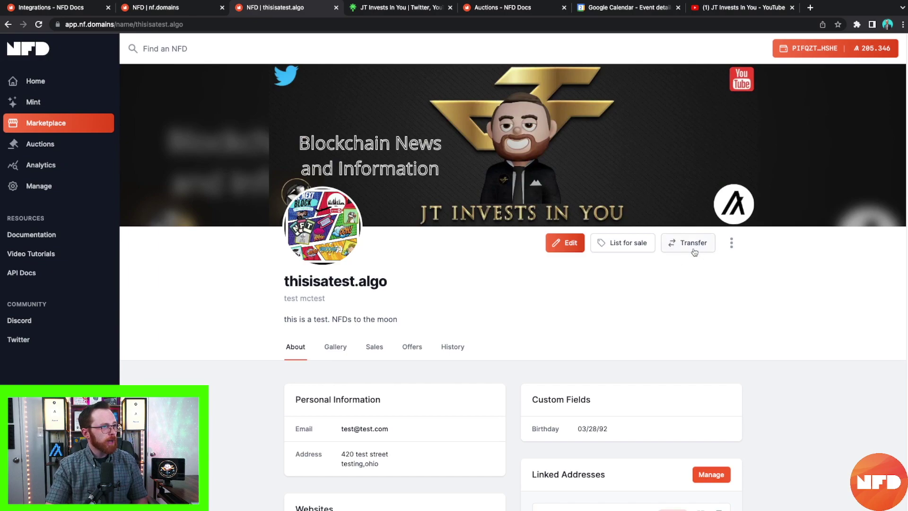
{"action": "left_click", "coordinate": [676, 247]}
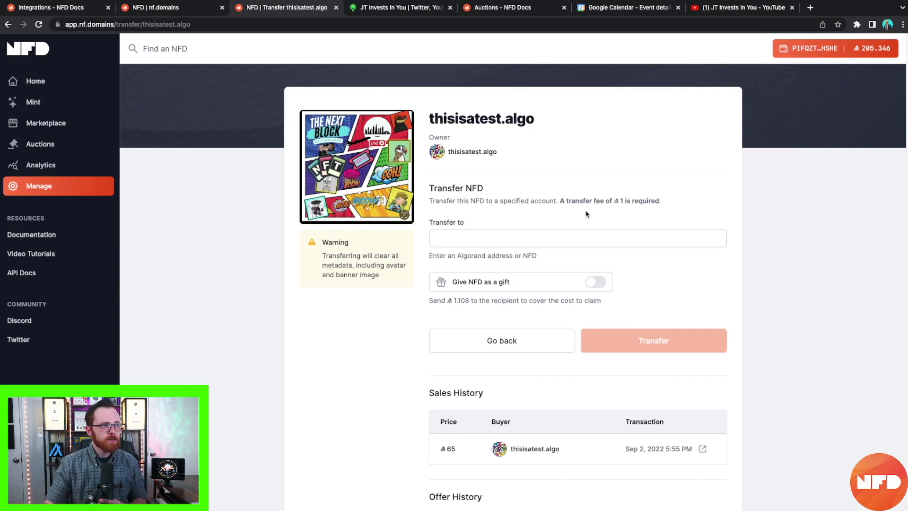
{"action": "left_click", "coordinate": [479, 240]}
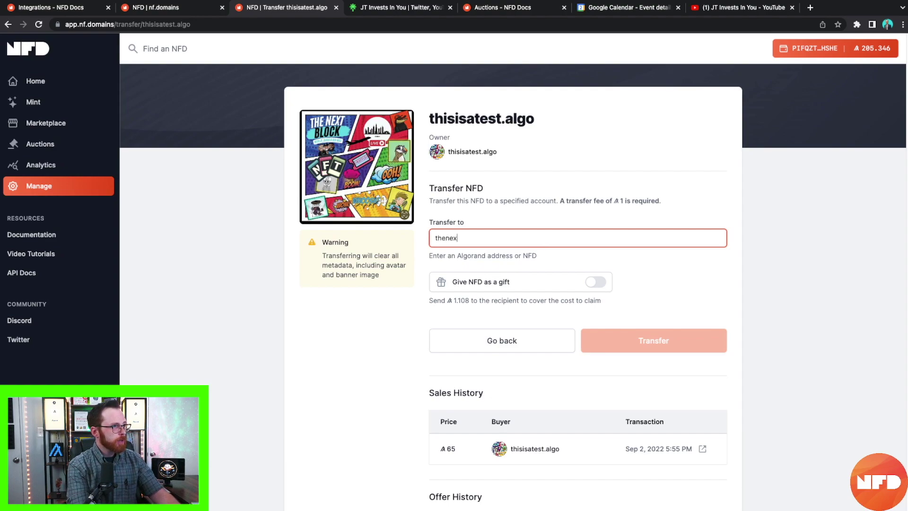
{"action": "type", "text": "thenextblock.algo"}
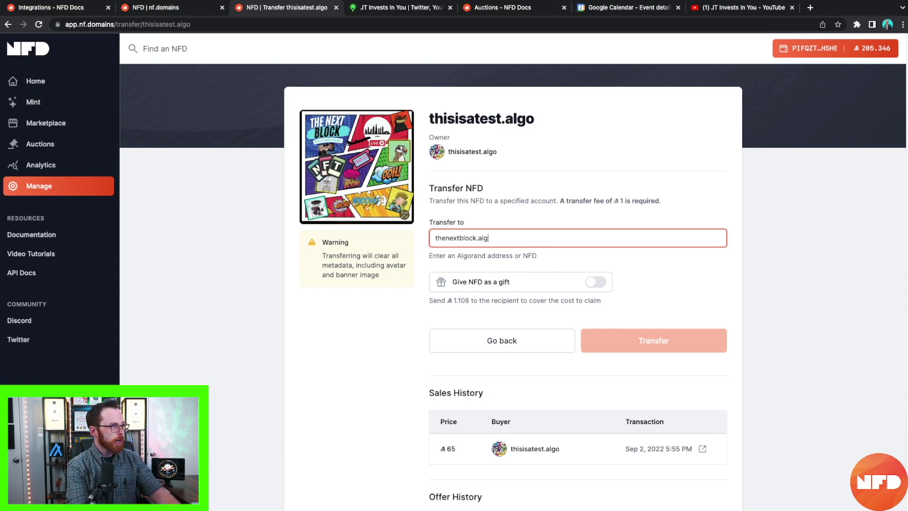
{"action": "left_click", "coordinate": [573, 260]}
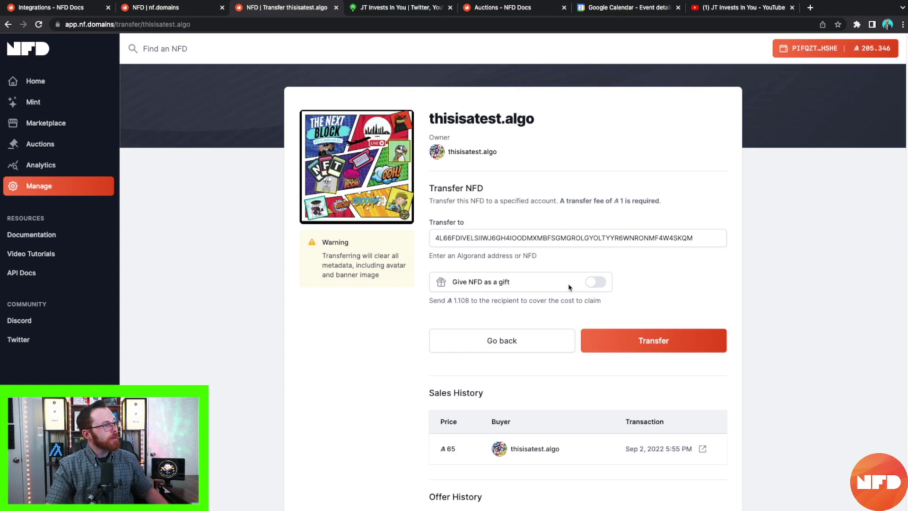
{"action": "left_click", "coordinate": [597, 283]}
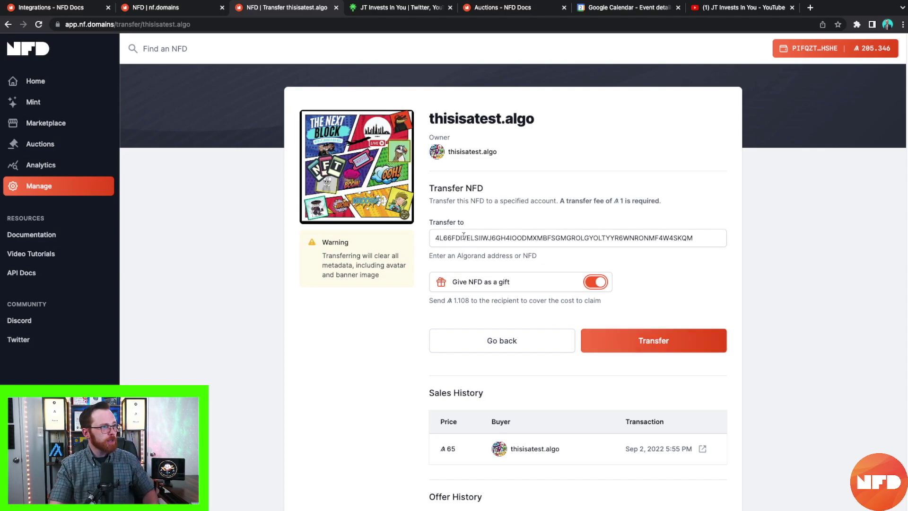
{"action": "left_click", "coordinate": [548, 345]}
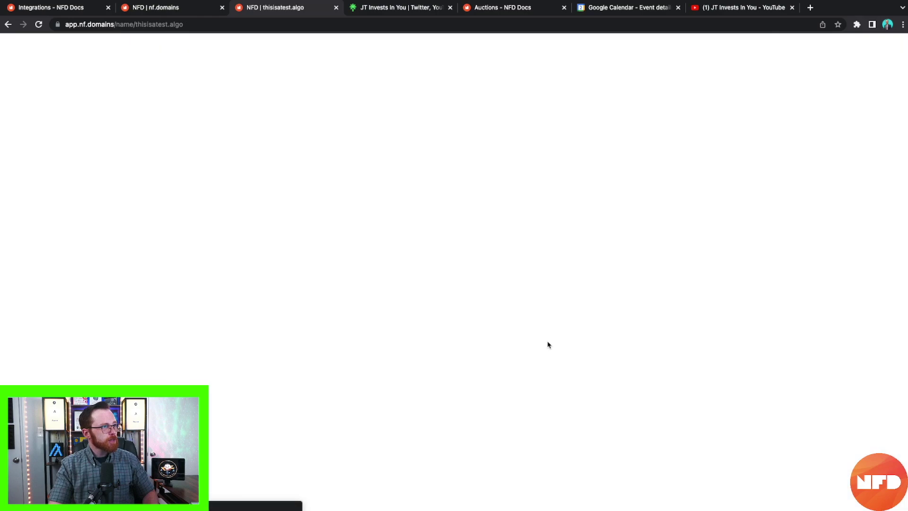
List thisisatest.algo for sale at 100 ALGO with no reserved account, accept the metadata erasure, and dismiss the transaction notice.
{"action": "left_click", "coordinate": [619, 244]}
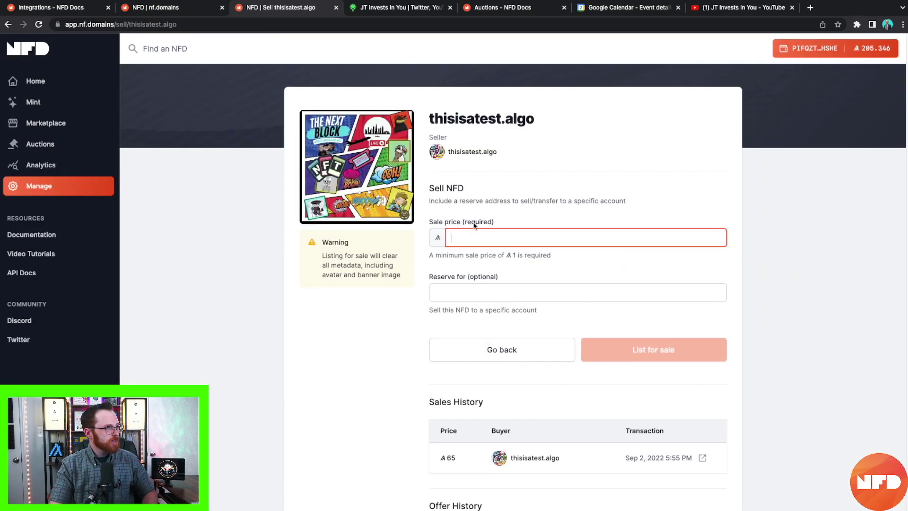
{"action": "left_click", "coordinate": [488, 240]}
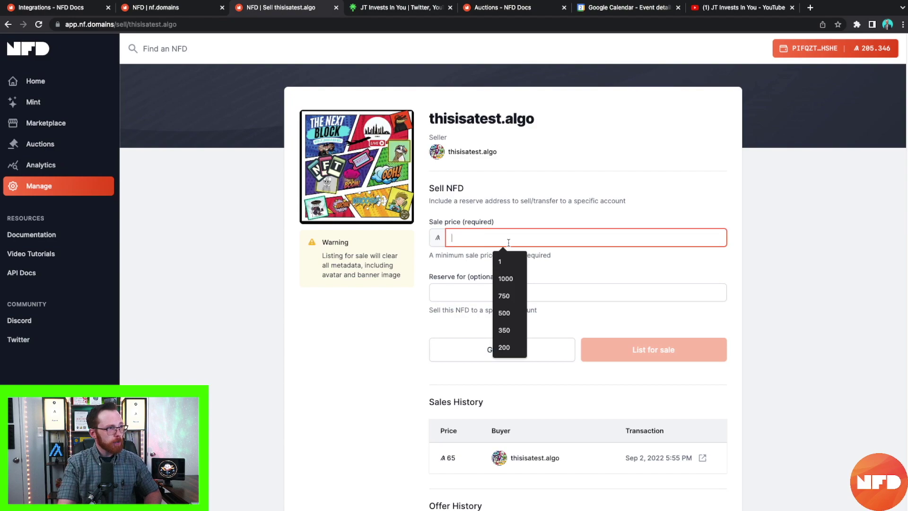
{"action": "type", "text": "100"}
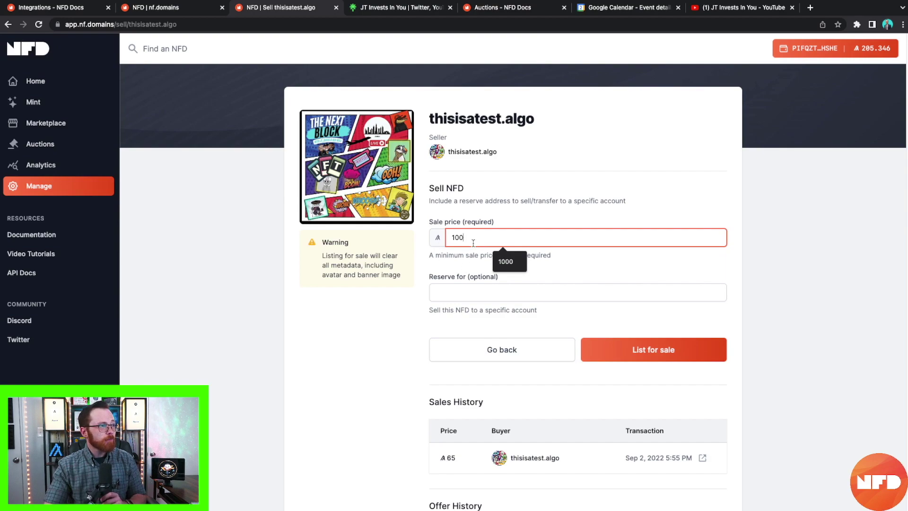
{"action": "left_click", "coordinate": [458, 290]}
{"action": "left_click", "coordinate": [645, 351]}
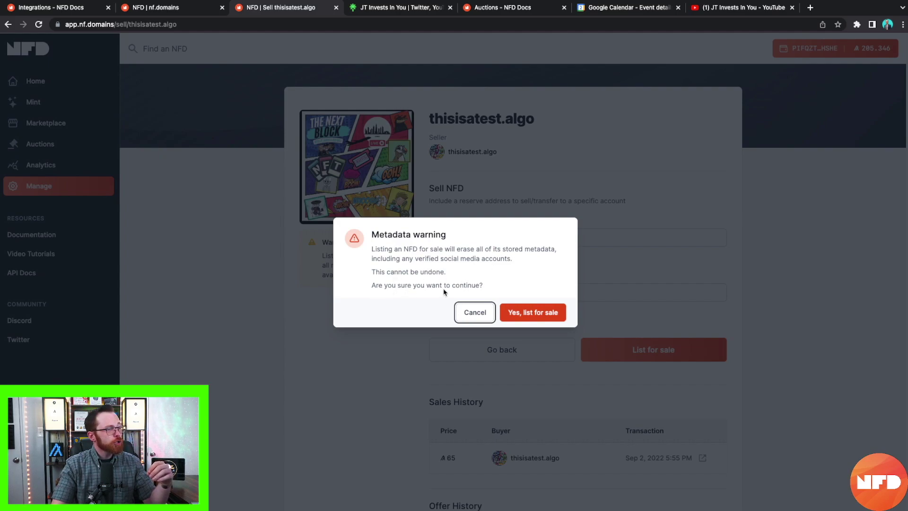
{"action": "left_click", "coordinate": [546, 318]}
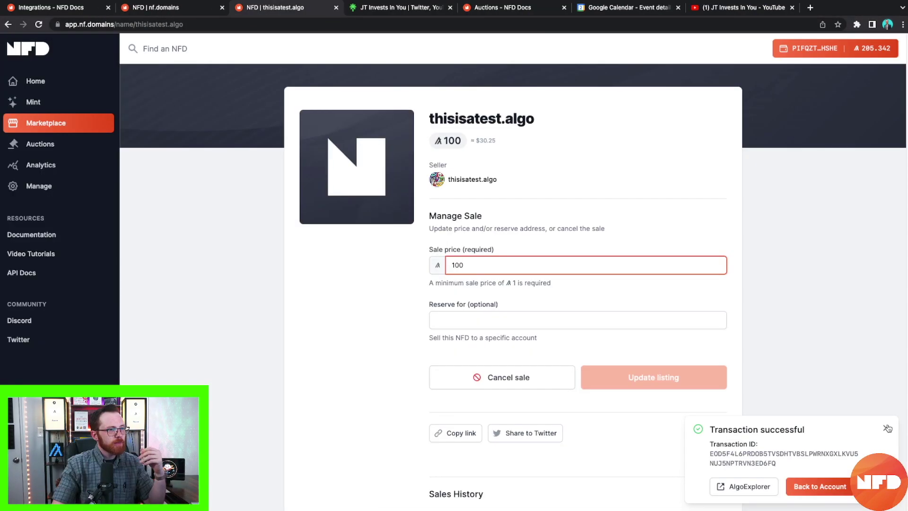
{"action": "left_click", "coordinate": [888, 429]}
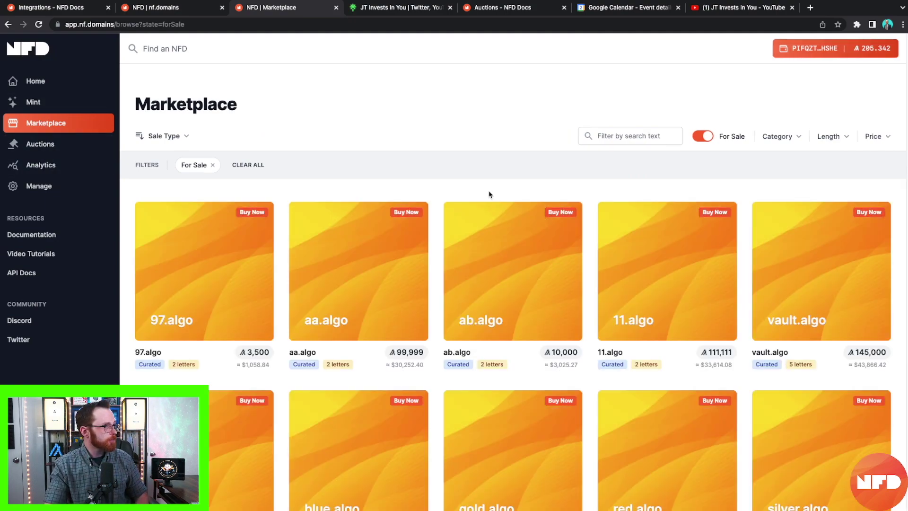
Sort the for-sale marketplace listings by Recently Minted and look over the newest ones.
{"action": "left_click", "coordinate": [163, 135]}
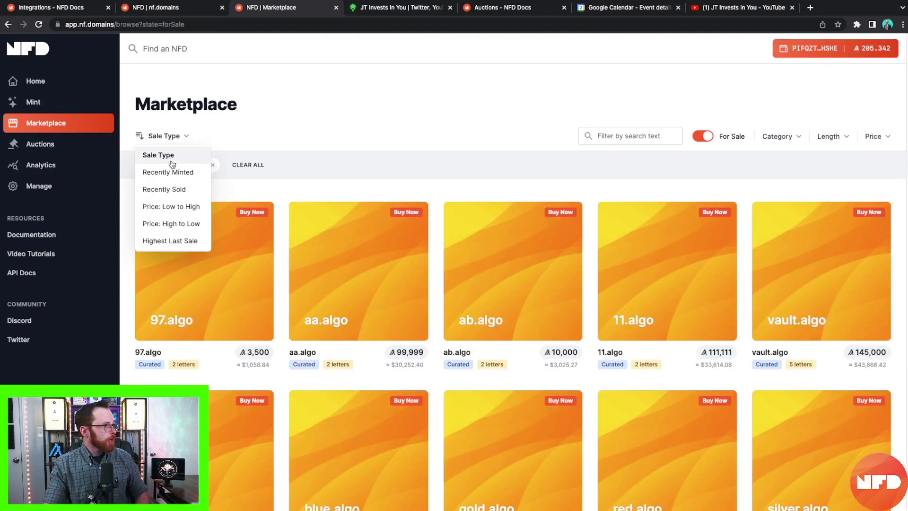
{"action": "left_click", "coordinate": [178, 174]}
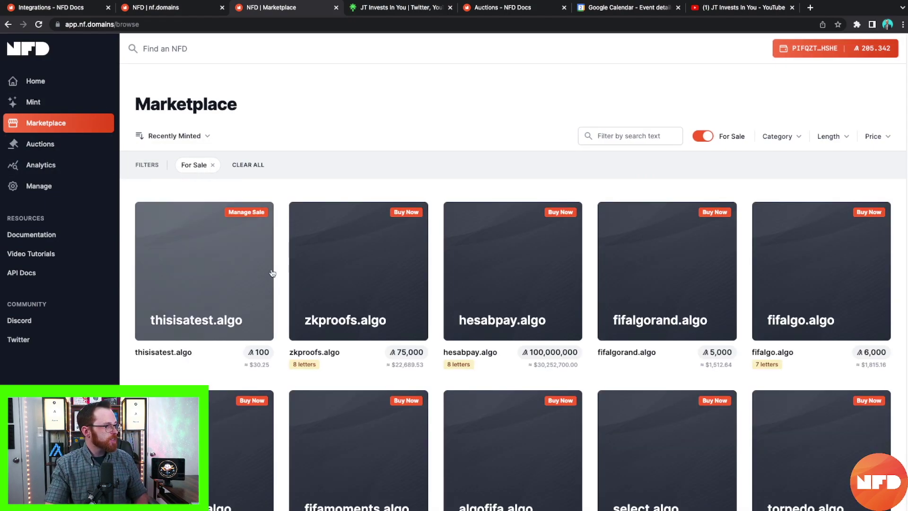
{"action": "scroll", "coordinate": [223, 305], "scroll_direction": "down", "scroll_amount": 1}
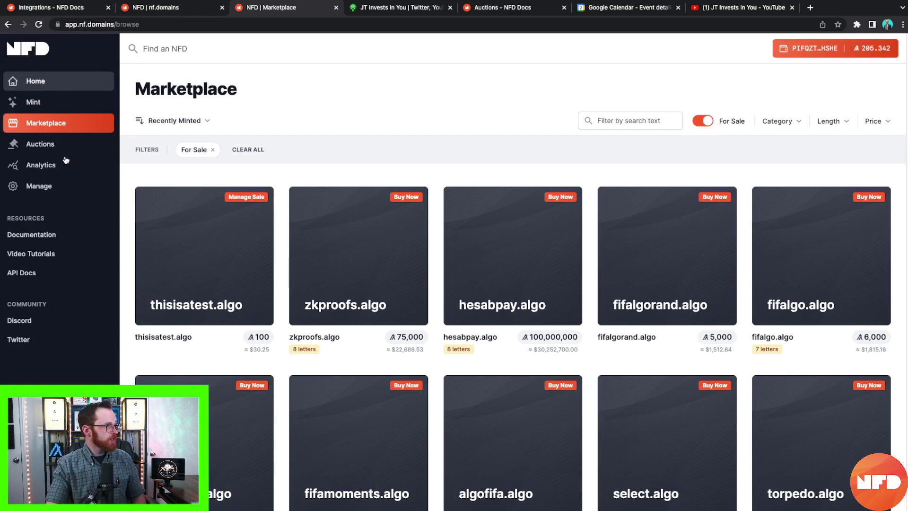
View the sale management options of thisisatest.algo from the marketplace, and again from the account's own for-sale NFDs.
{"action": "left_click", "coordinate": [205, 292]}
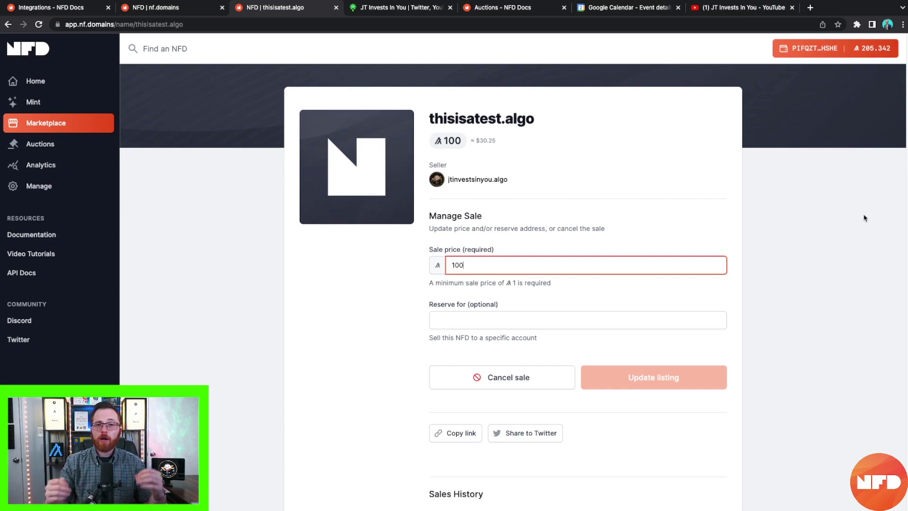
{"action": "left_click", "coordinate": [45, 191]}
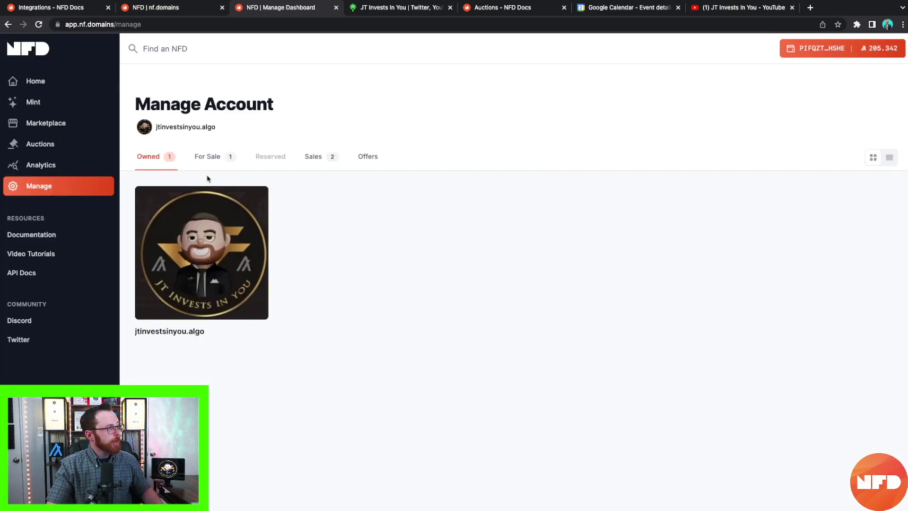
{"action": "left_click", "coordinate": [208, 160]}
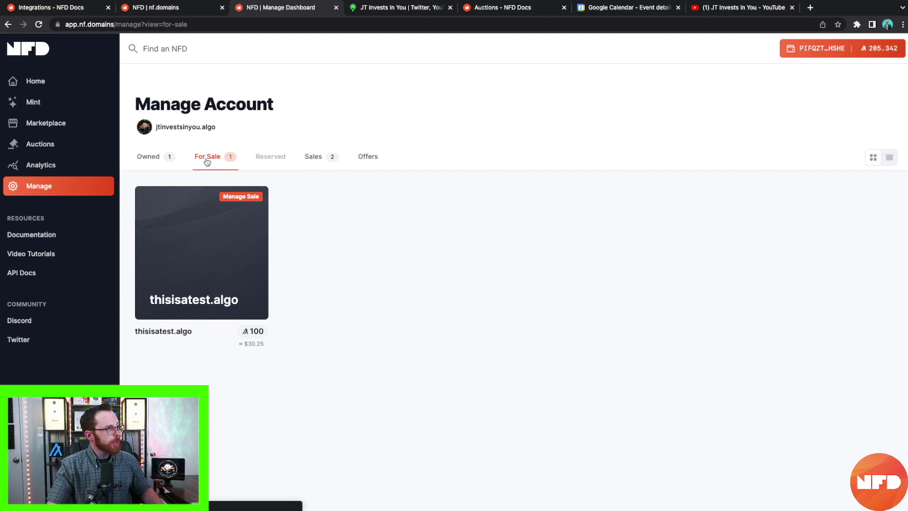
{"action": "left_click", "coordinate": [210, 233]}
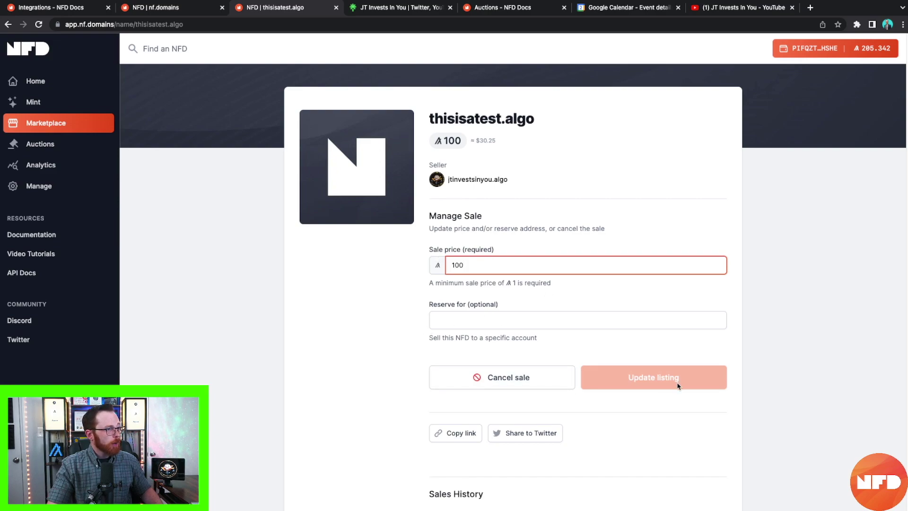
Share the thisisatest.algo listing to Twitter, adding "100 $ALGO" after "is for sale!", and post the tweet.
{"action": "left_click", "coordinate": [523, 435]}
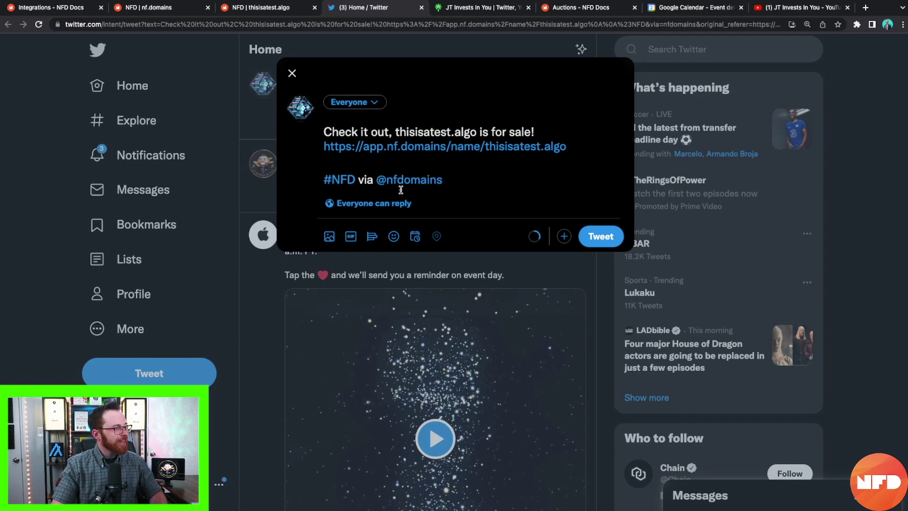
{"action": "type", "text": "100 $ALG"}
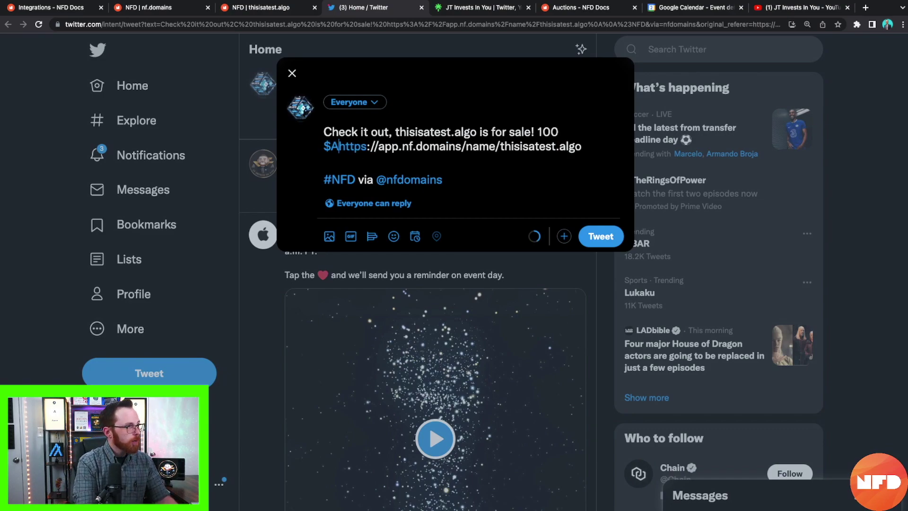
{"action": "type", "text": "O"}
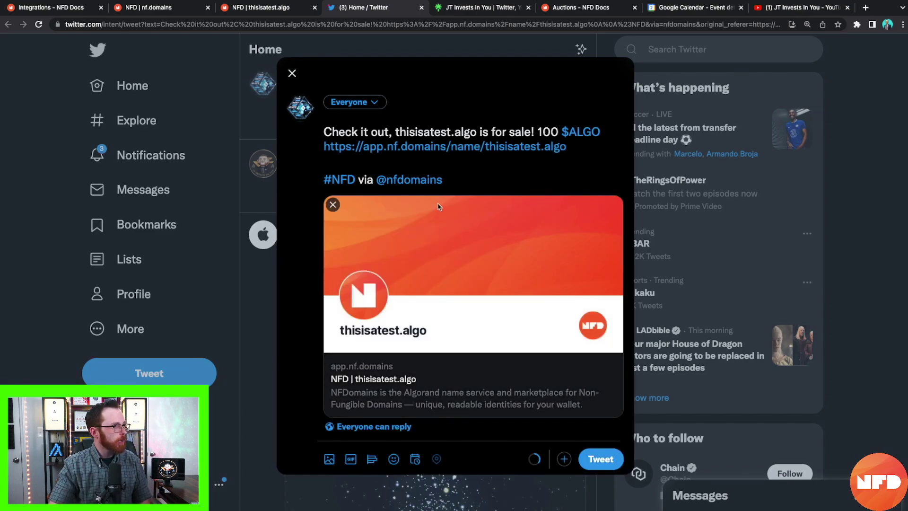
{"action": "left_click", "coordinate": [599, 459]}
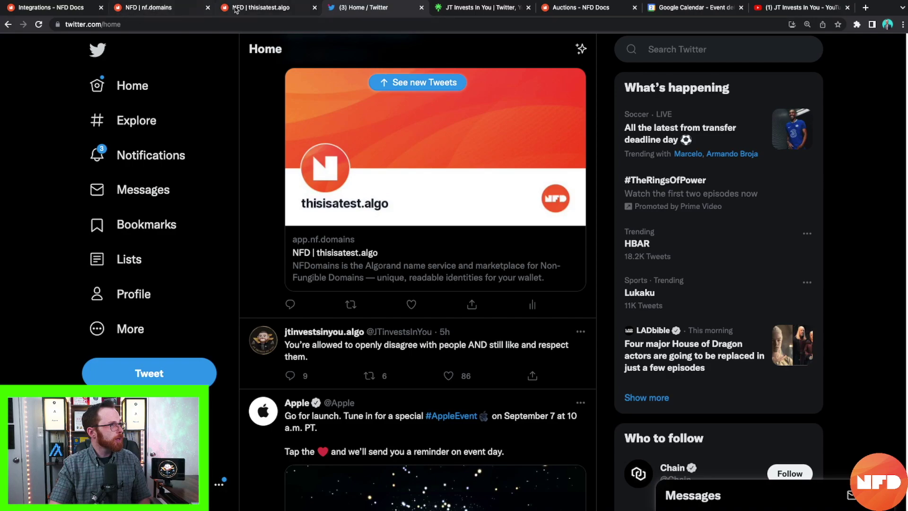
Return to the NFD app and revisit its home, mint, marketplace, auctions, analytics and account management pages in turn.
{"action": "left_click", "coordinate": [256, 8]}
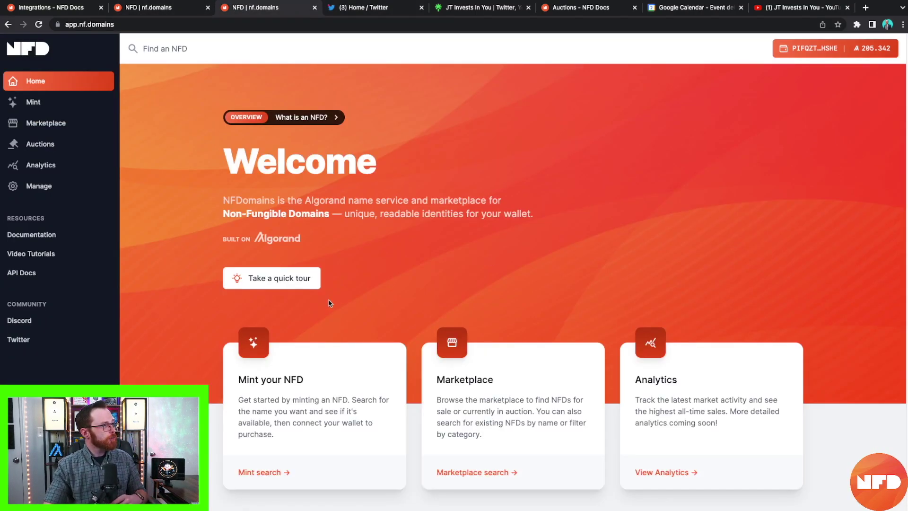
{"action": "left_click", "coordinate": [55, 108]}
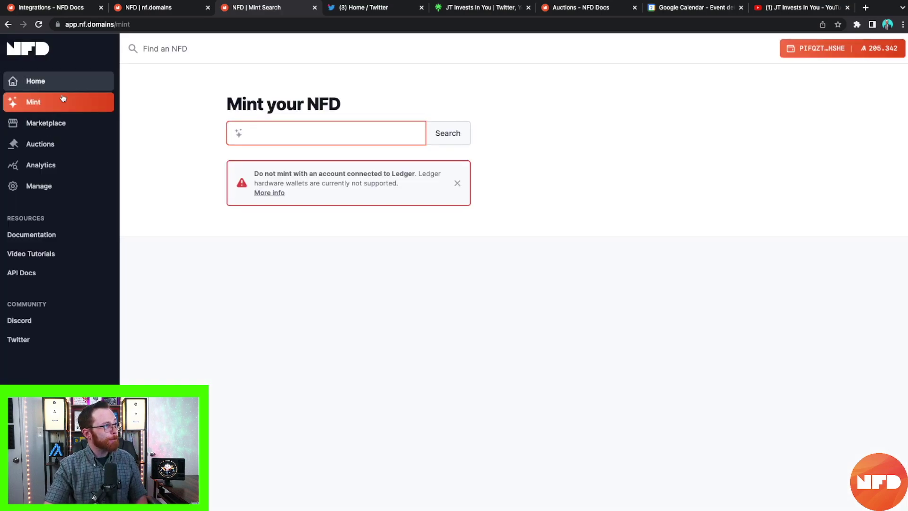
{"action": "left_click", "coordinate": [61, 123]}
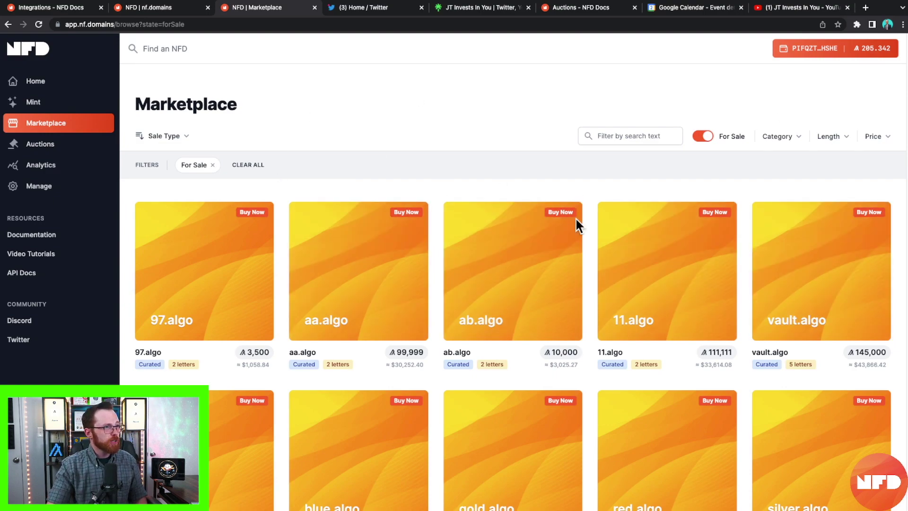
{"action": "left_click", "coordinate": [54, 145]}
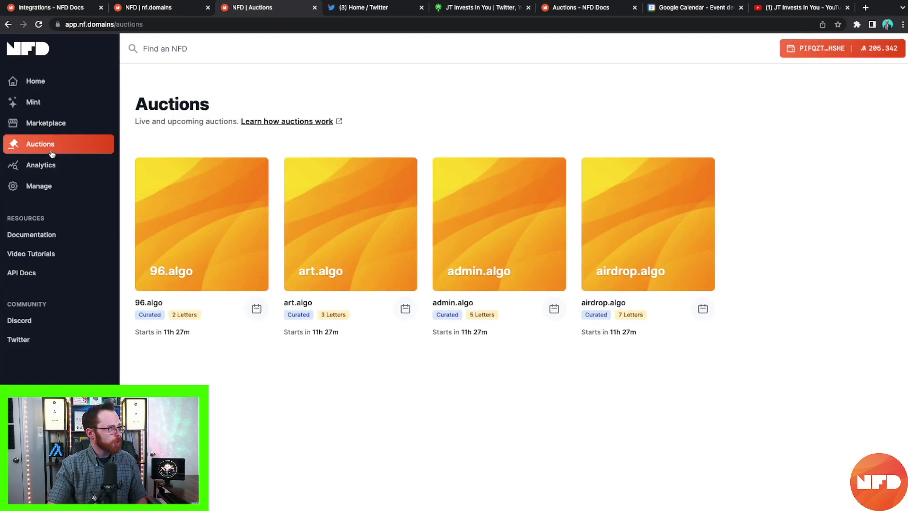
{"action": "left_click", "coordinate": [60, 175]}
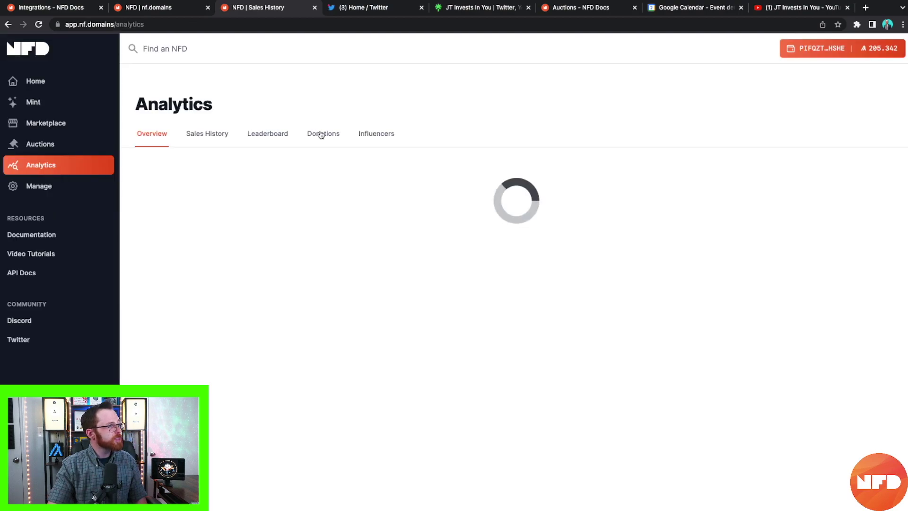
{"action": "left_click", "coordinate": [65, 194]}
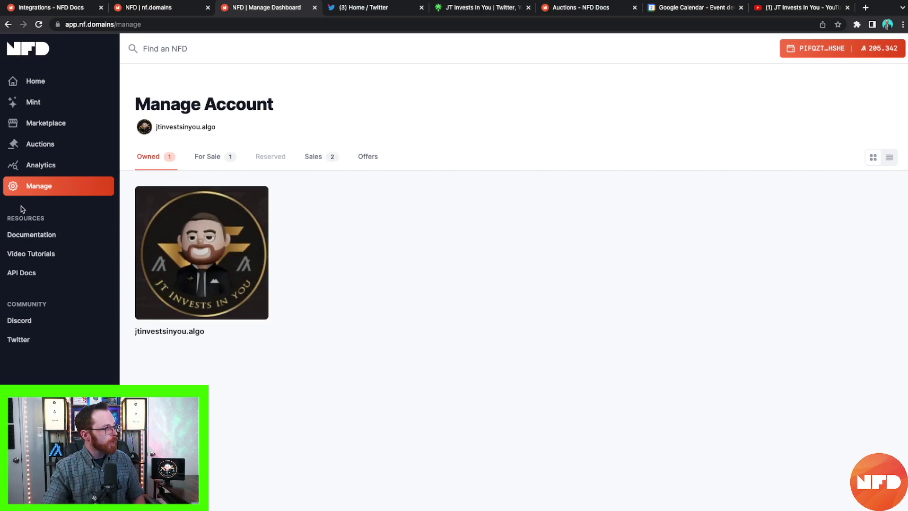
Look over the guides and fundamentals listed in the NFDomains documentation, and return to the NFD app.
{"action": "left_click", "coordinate": [32, 233]}
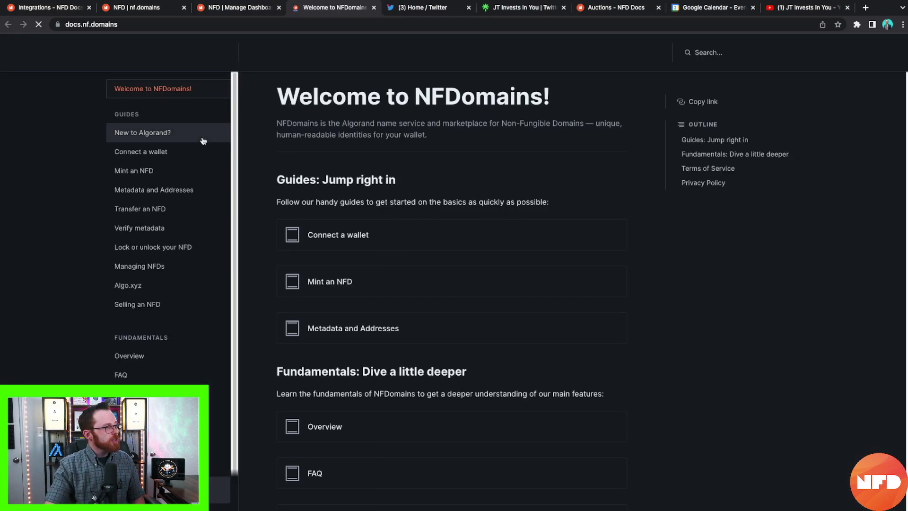
{"action": "scroll", "coordinate": [203, 268], "scroll_direction": "down", "scroll_amount": 1}
{"action": "scroll", "coordinate": [210, 283], "scroll_direction": "up", "scroll_amount": 1}
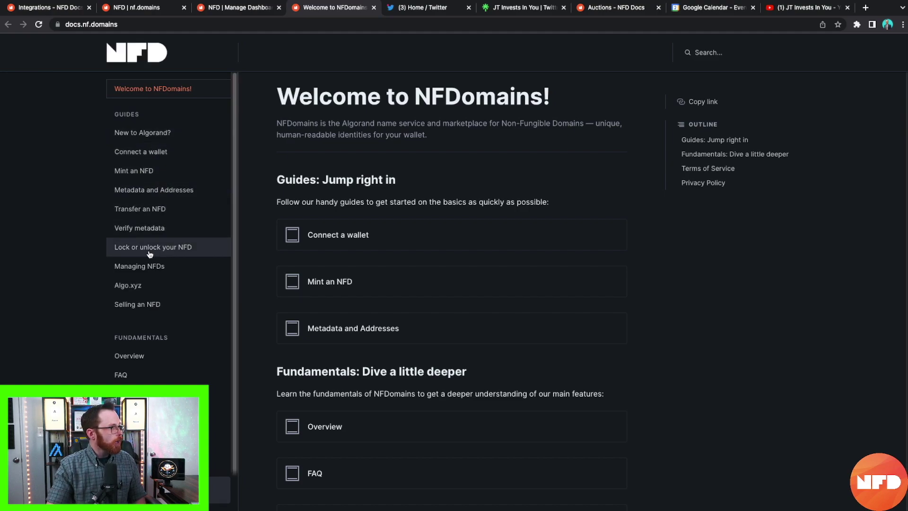
{"action": "scroll", "coordinate": [171, 263], "scroll_direction": "down", "scroll_amount": 1}
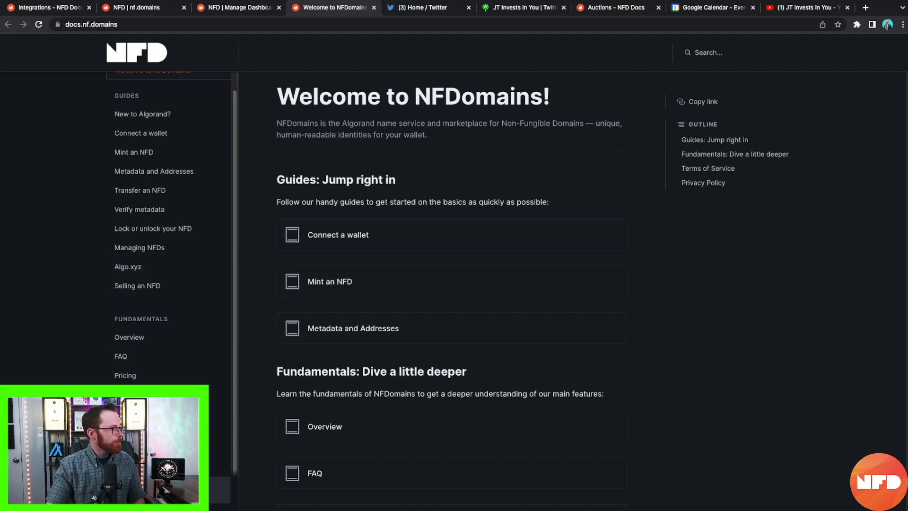
{"action": "scroll", "coordinate": [161, 190], "scroll_direction": "up", "scroll_amount": 1}
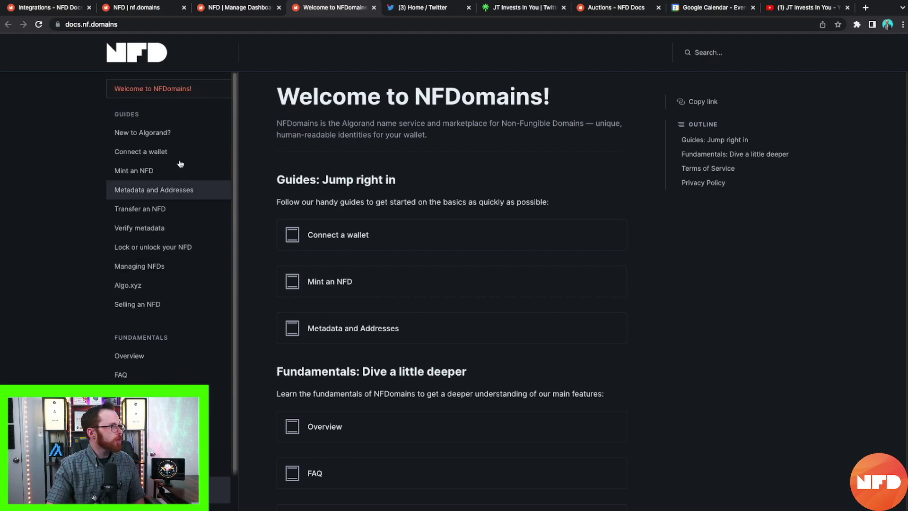
{"action": "key", "text": "ctrl+shift+Tab"}
Open NFD's video tutorials on YouTube, subscribe to the NFDomains channel, and preview its four uploaded videos.
{"action": "left_click", "coordinate": [41, 254]}
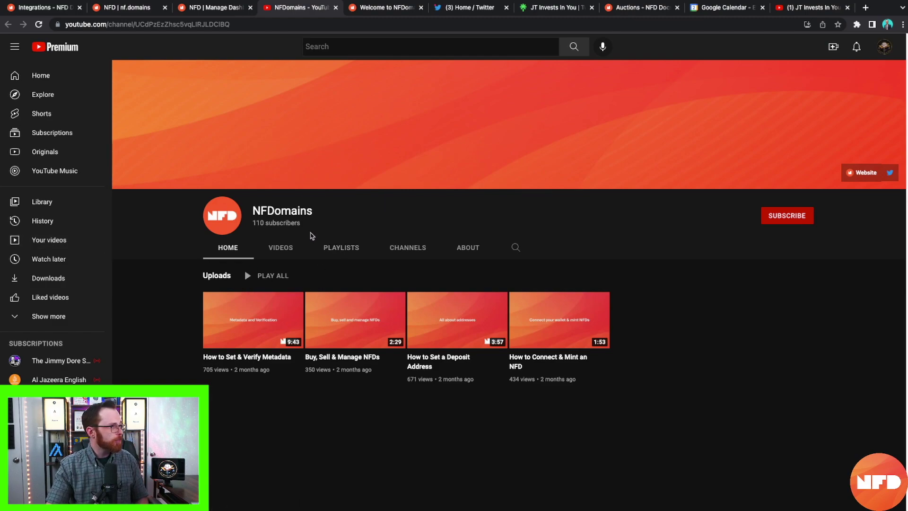
{"action": "left_click", "coordinate": [788, 221]}
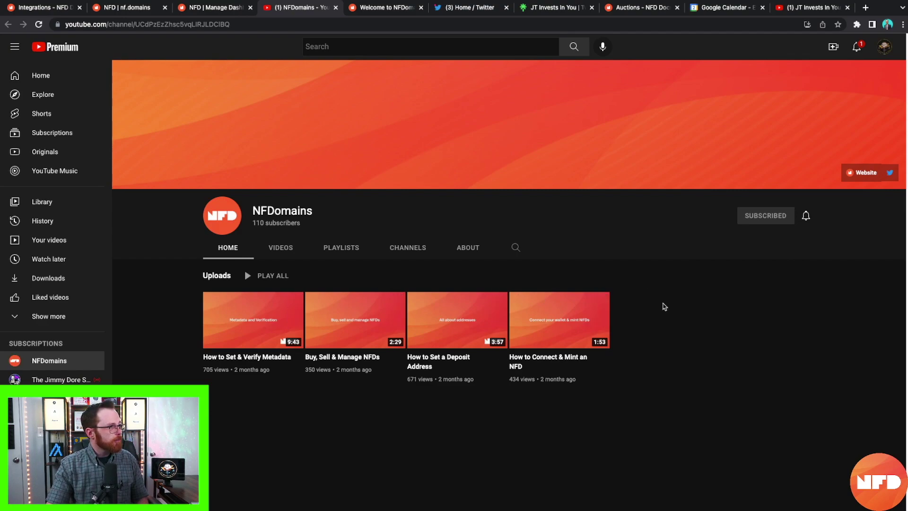
{"action": "mouse_move", "coordinate": [245, 370]}
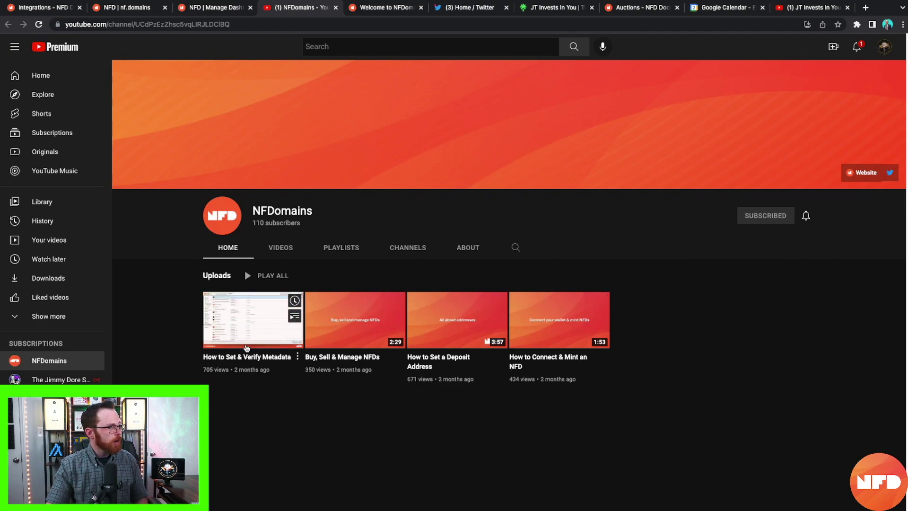
{"action": "mouse_move", "coordinate": [318, 362]}
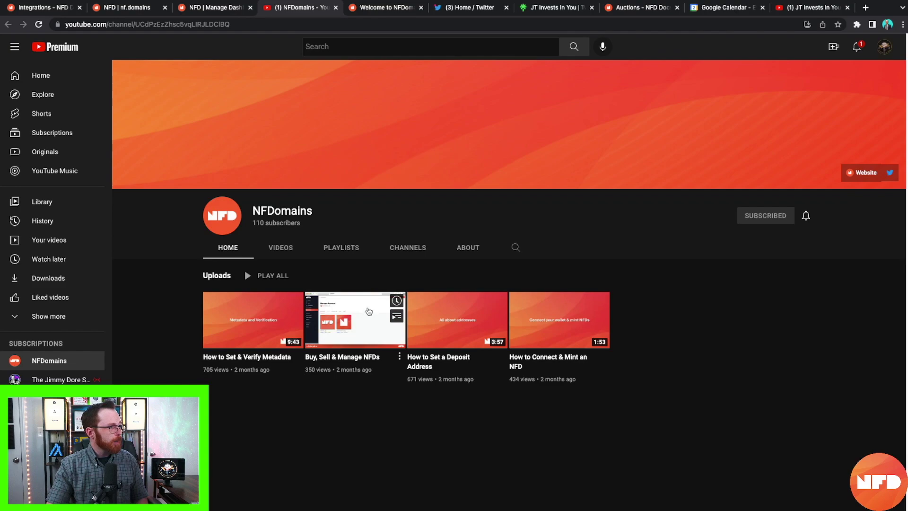
{"action": "mouse_move", "coordinate": [444, 365]}
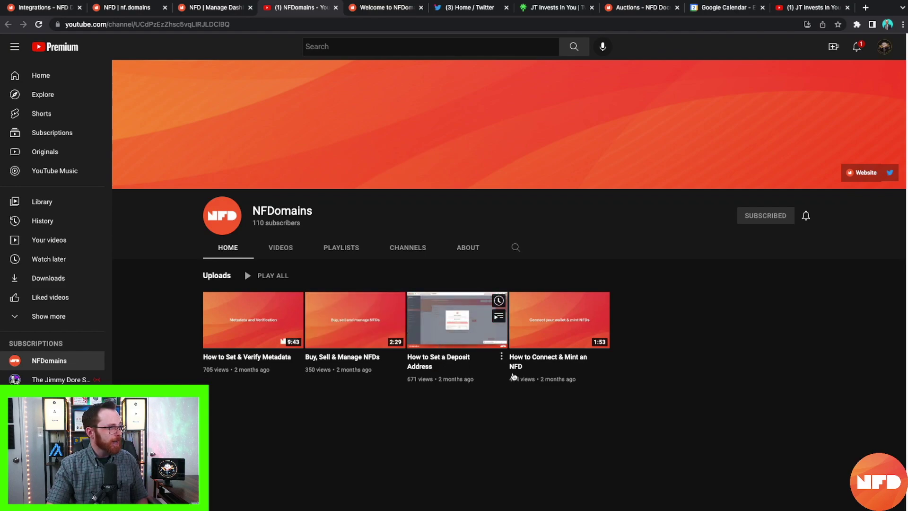
{"action": "mouse_move", "coordinate": [561, 353]}
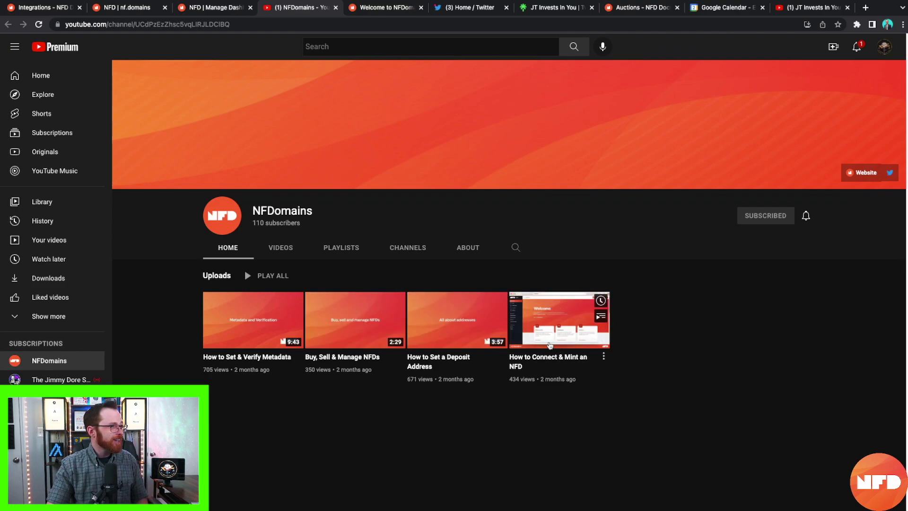
{"action": "key", "text": "ctrl+shift+Tab"}
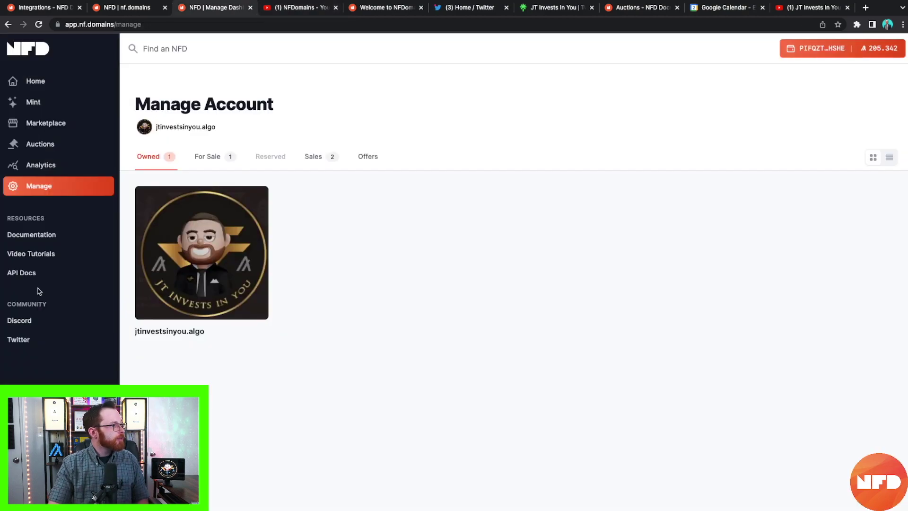
View the NFDomains API documentation, and open the NFDomains Twitter profile from the NFD app's community links.
{"action": "left_click", "coordinate": [37, 278]}
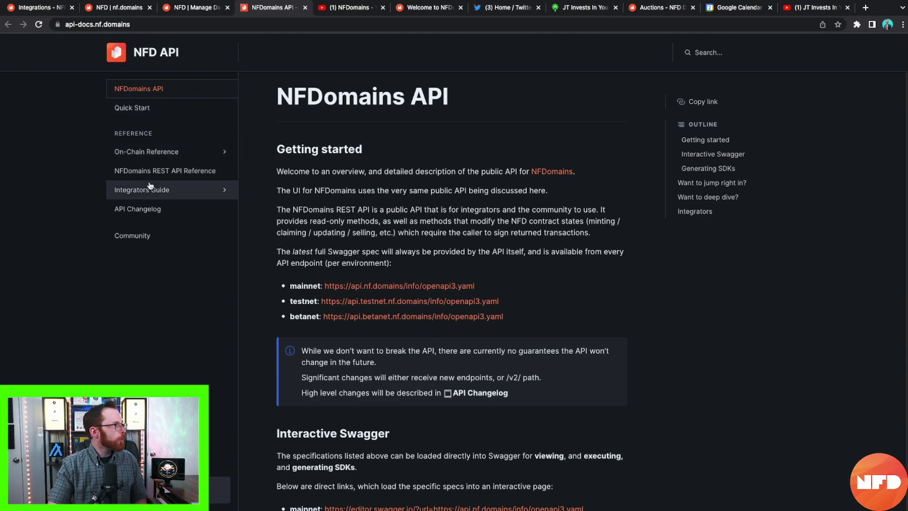
{"action": "left_click", "coordinate": [205, 8]}
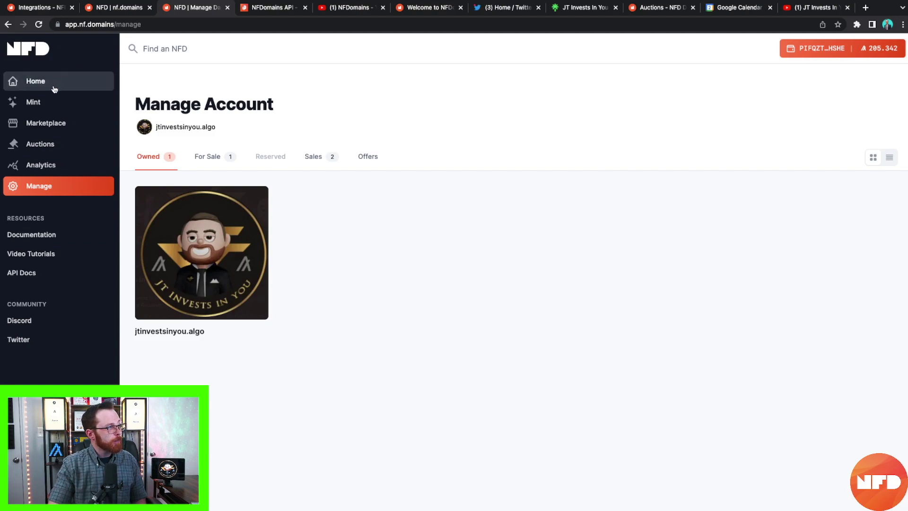
{"action": "left_click", "coordinate": [30, 343]}
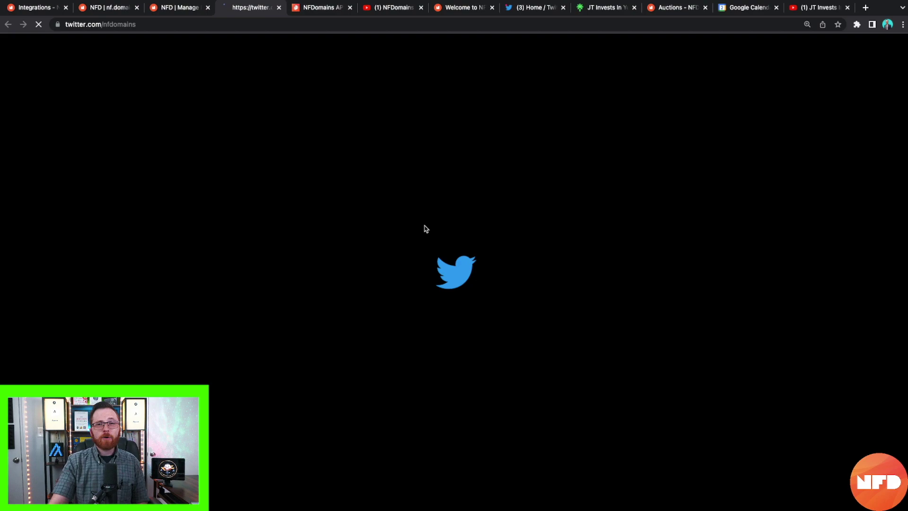